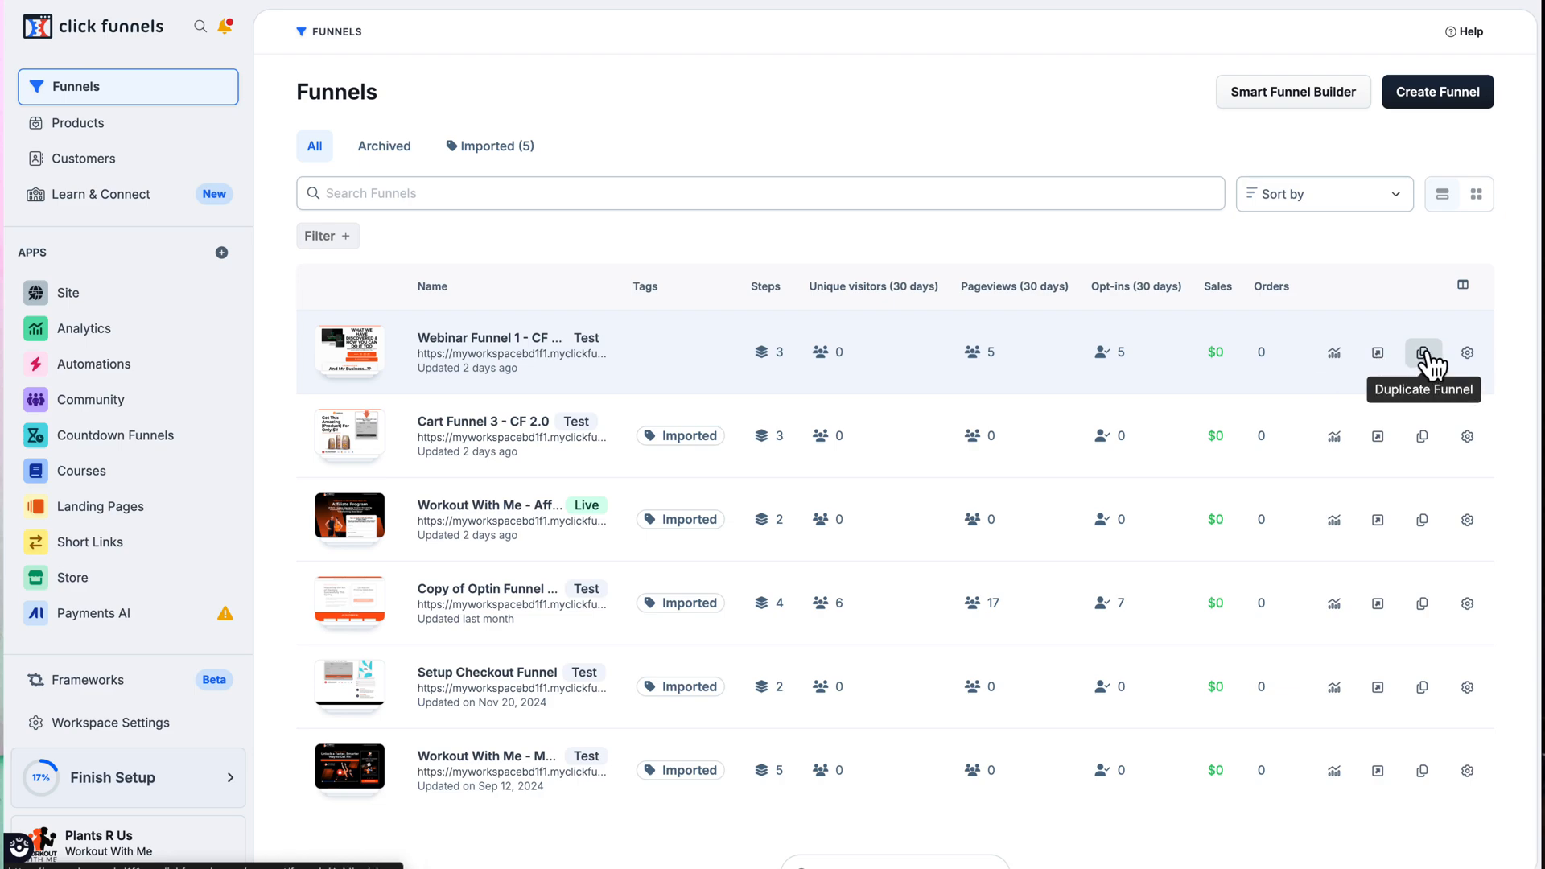
# Step: Start a new funnel with the Smart Funnel Builder and choose Opt In as the funnel type
pyautogui.click(1466, 354)
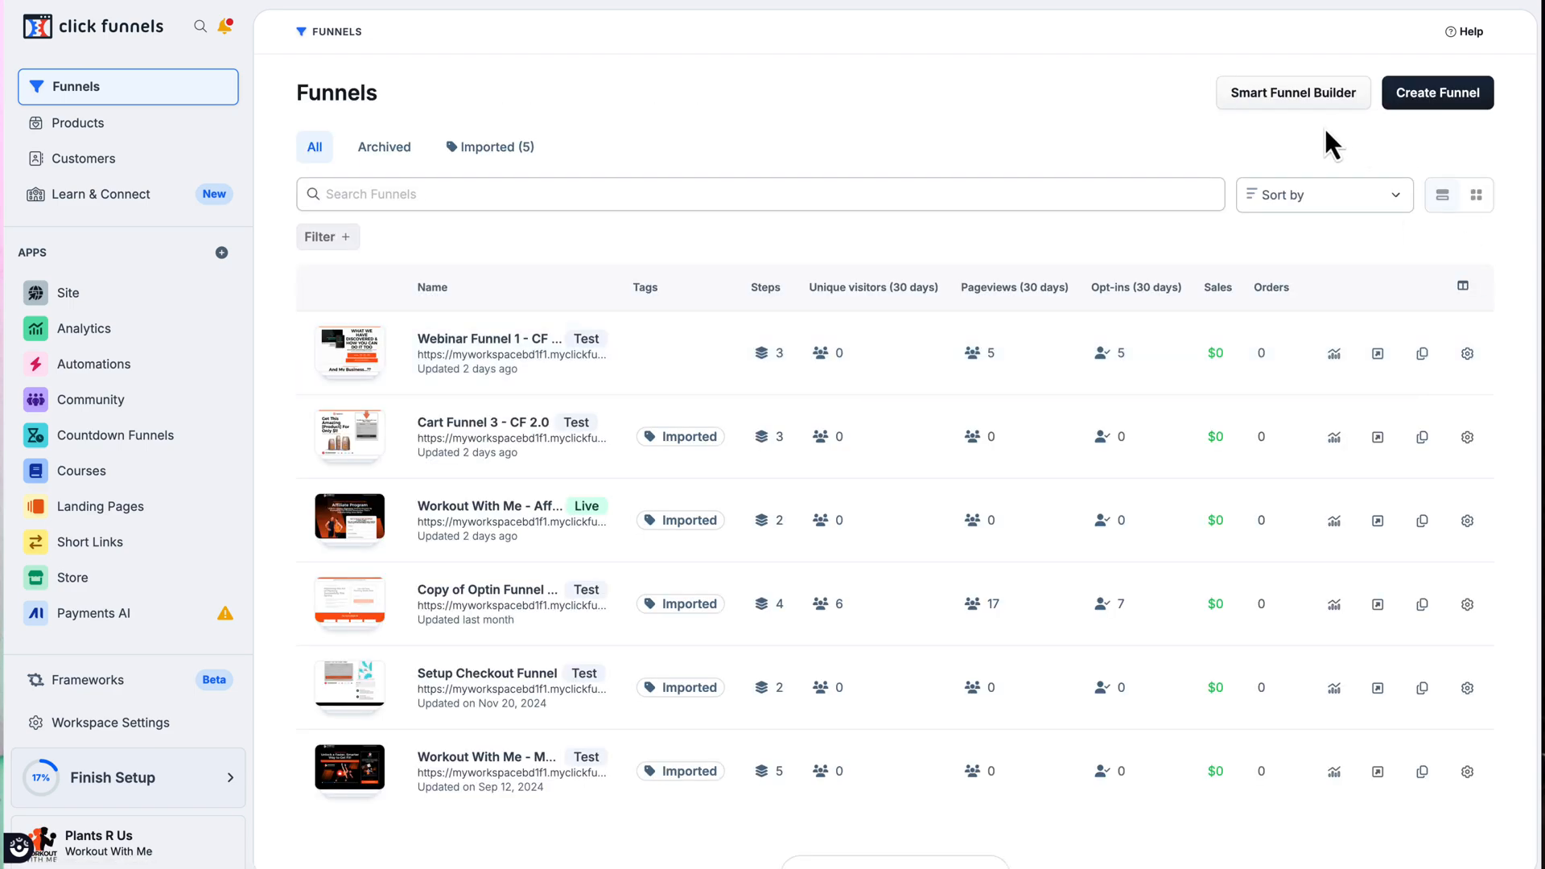
pyautogui.click(1306, 98)
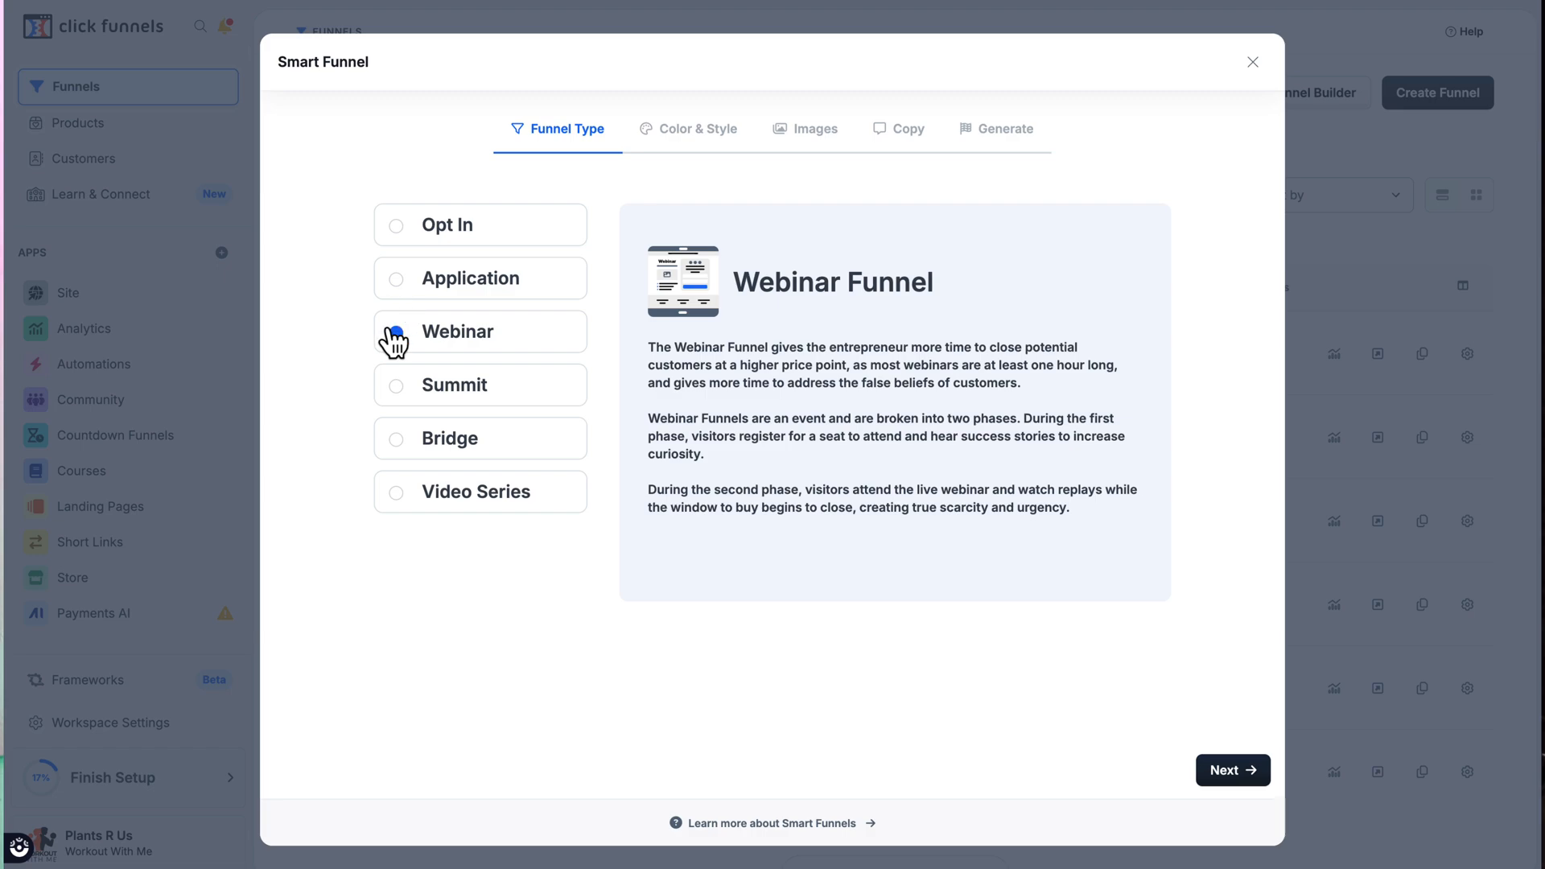
pyautogui.click(400, 227)
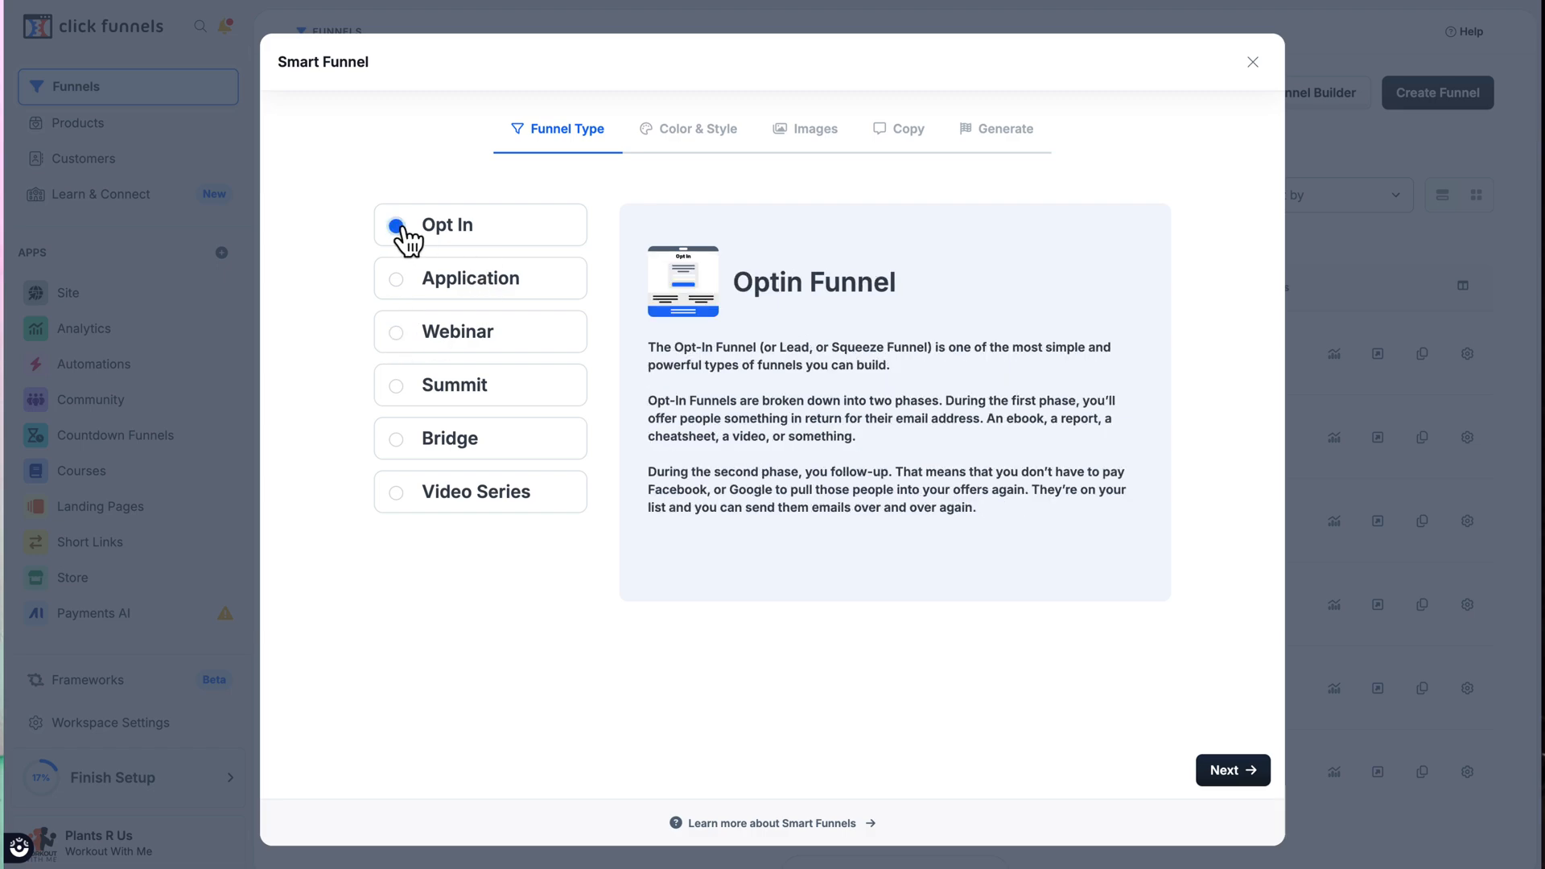
pyautogui.click(1225, 772)
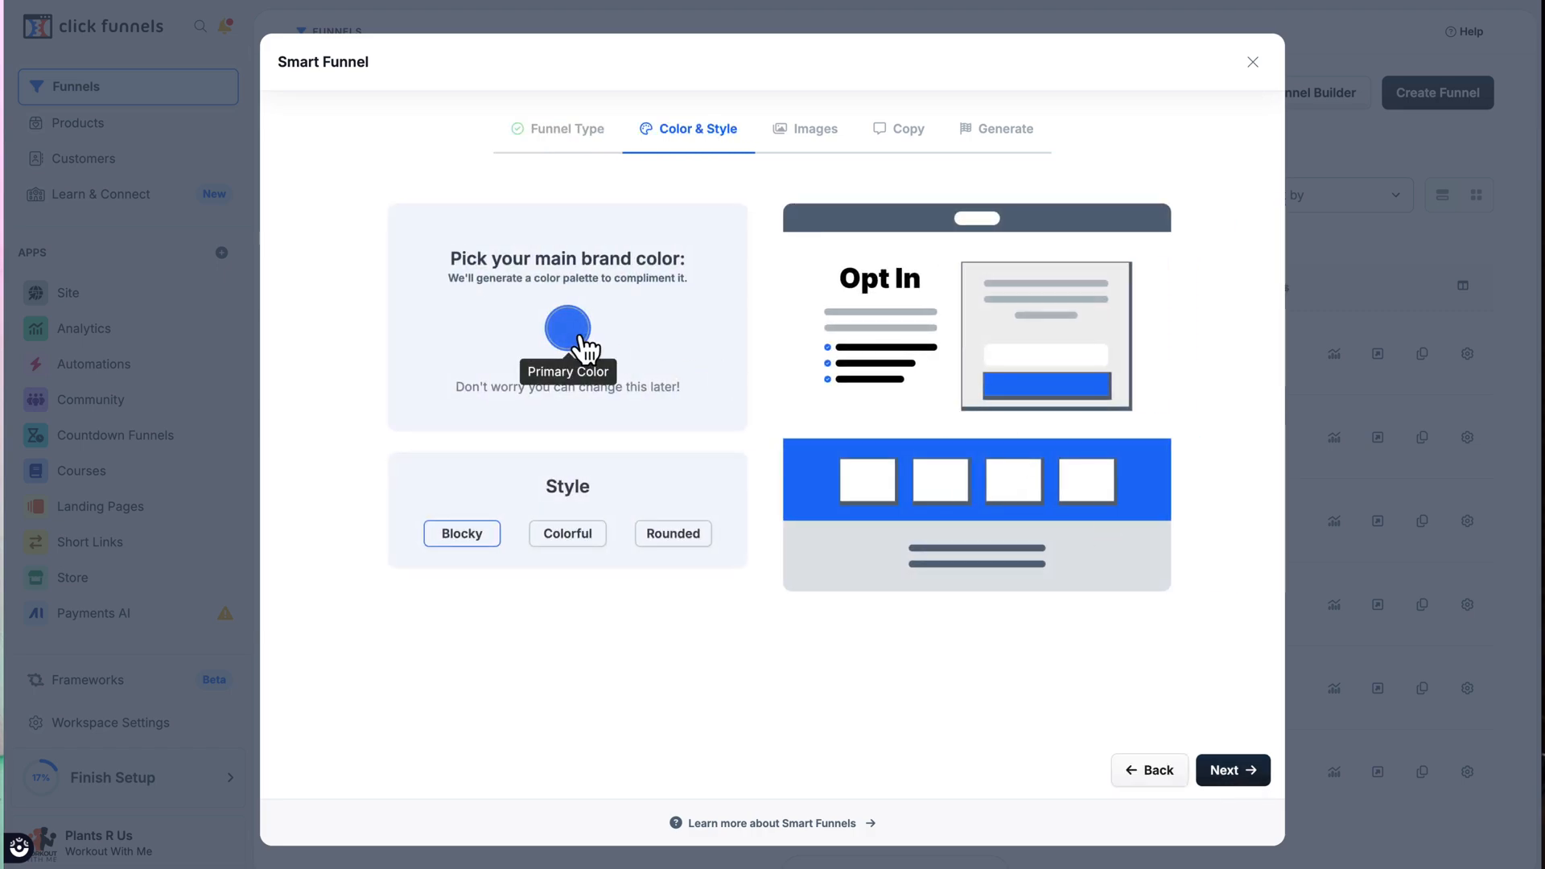
# Step: Pick bright red as the main brand color and Rounded as the style for the Smart Funnel
pyautogui.click(579, 338)
pyautogui.moveTo(582, 523); pyautogui.dragTo(547, 528)
pyautogui.click(732, 433)
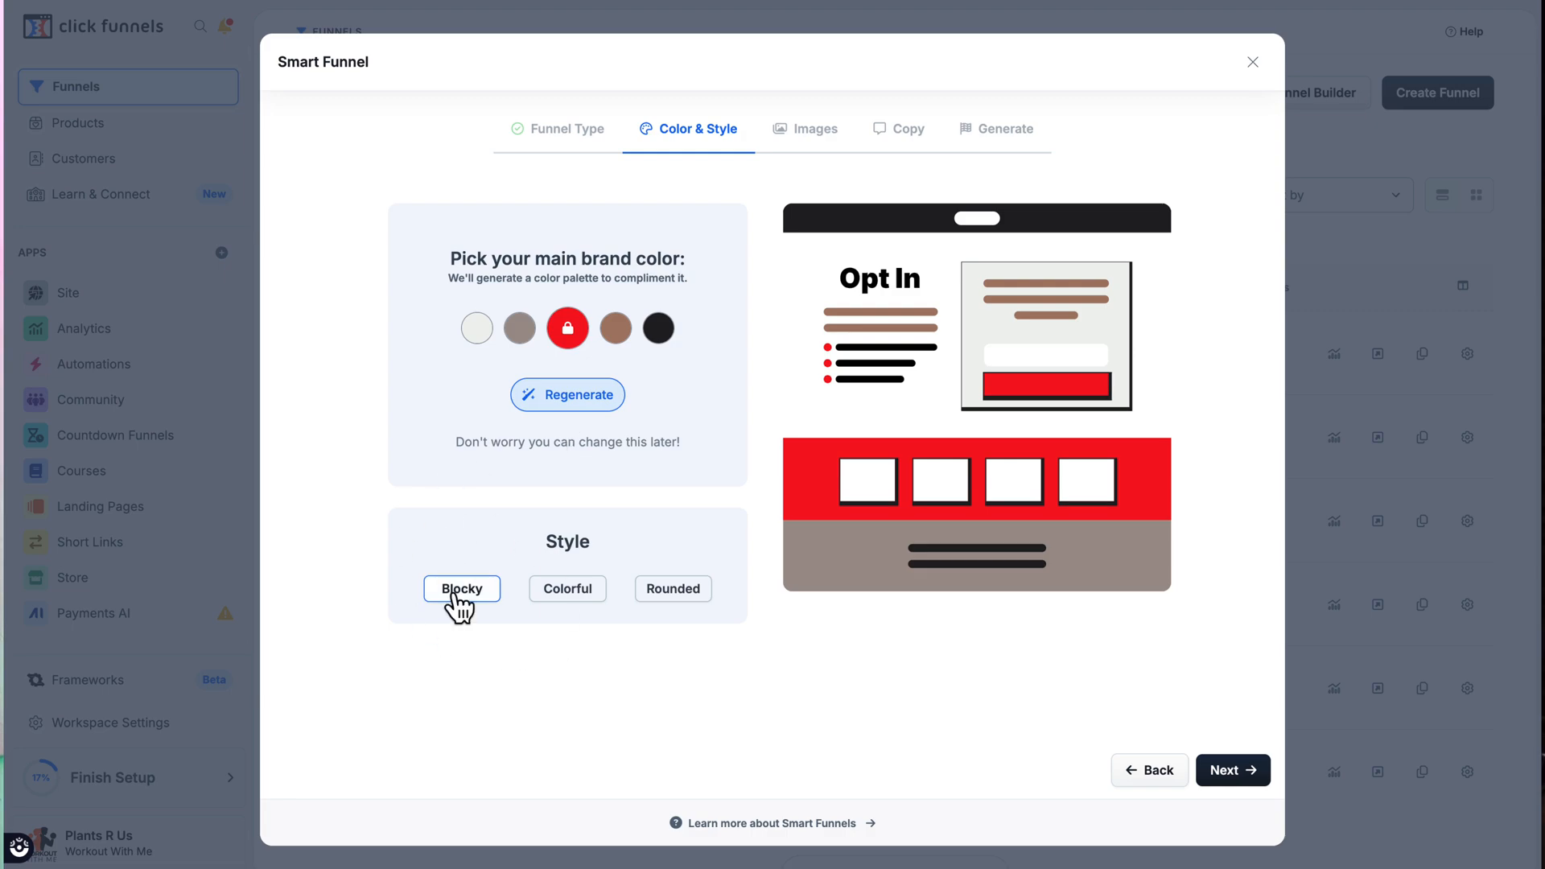
pyautogui.click(676, 590)
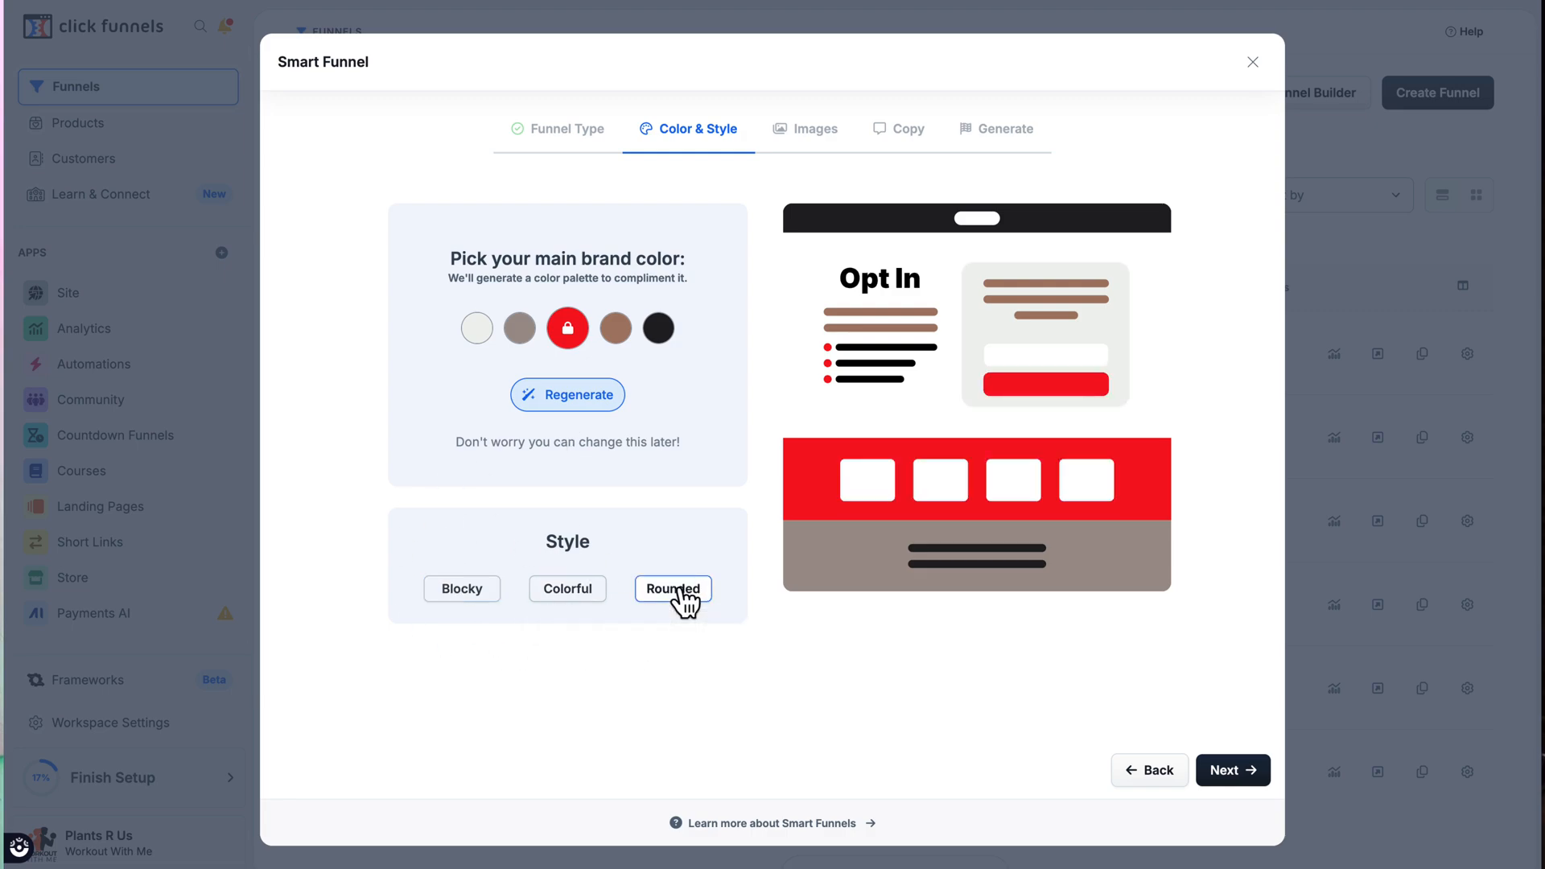
pyautogui.click(1231, 774)
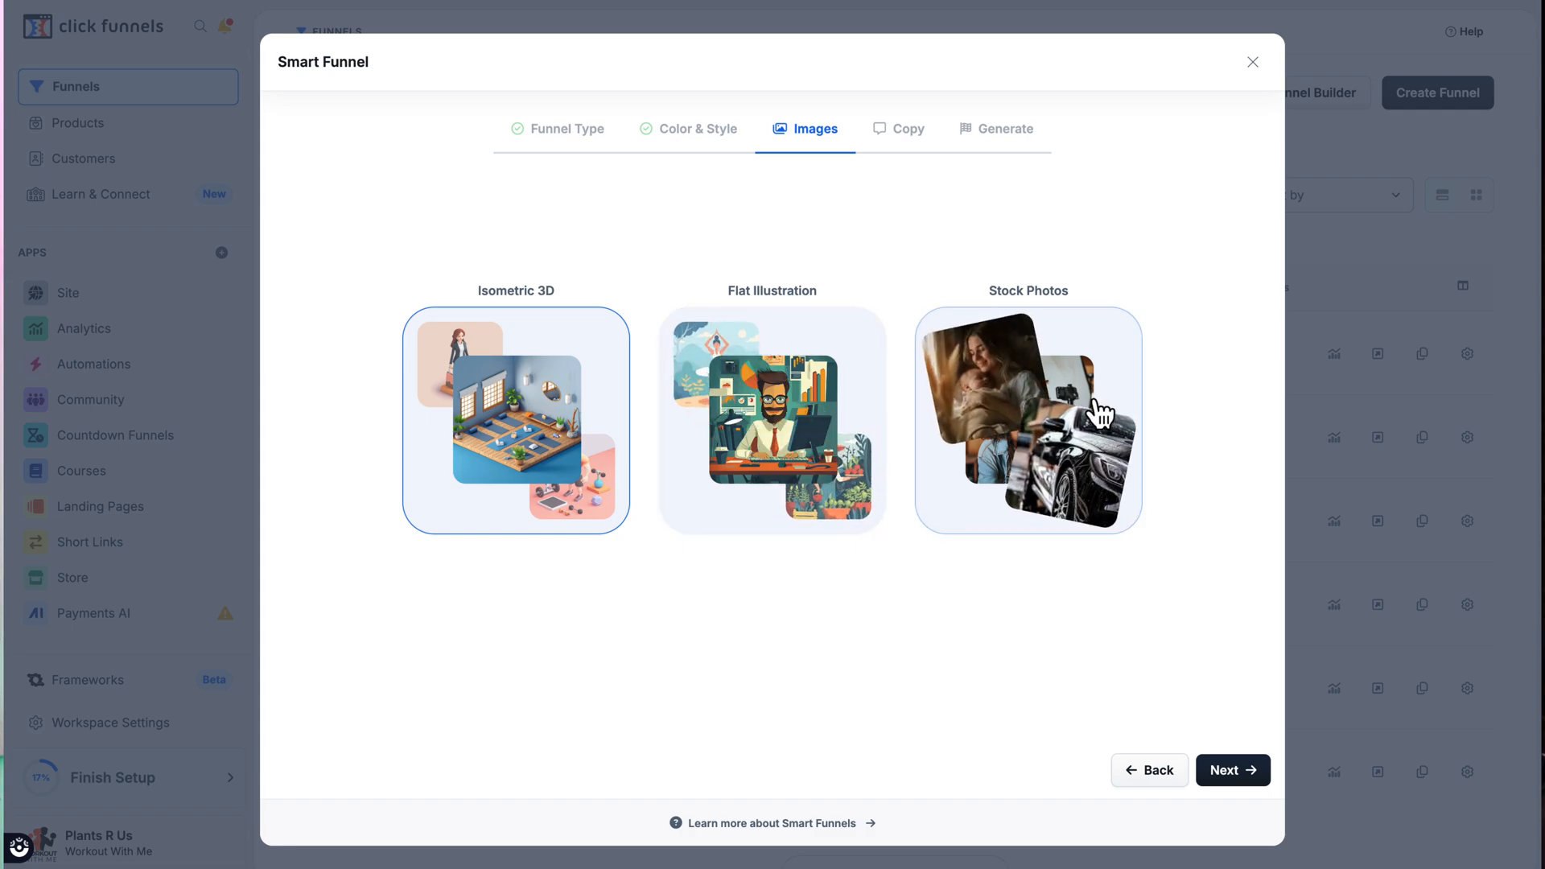
# Step: Choose Stock Photos for the images and describe the offer as "I offer workout plans for busy entrepreneurs that have very little time"
pyautogui.click(1098, 414)
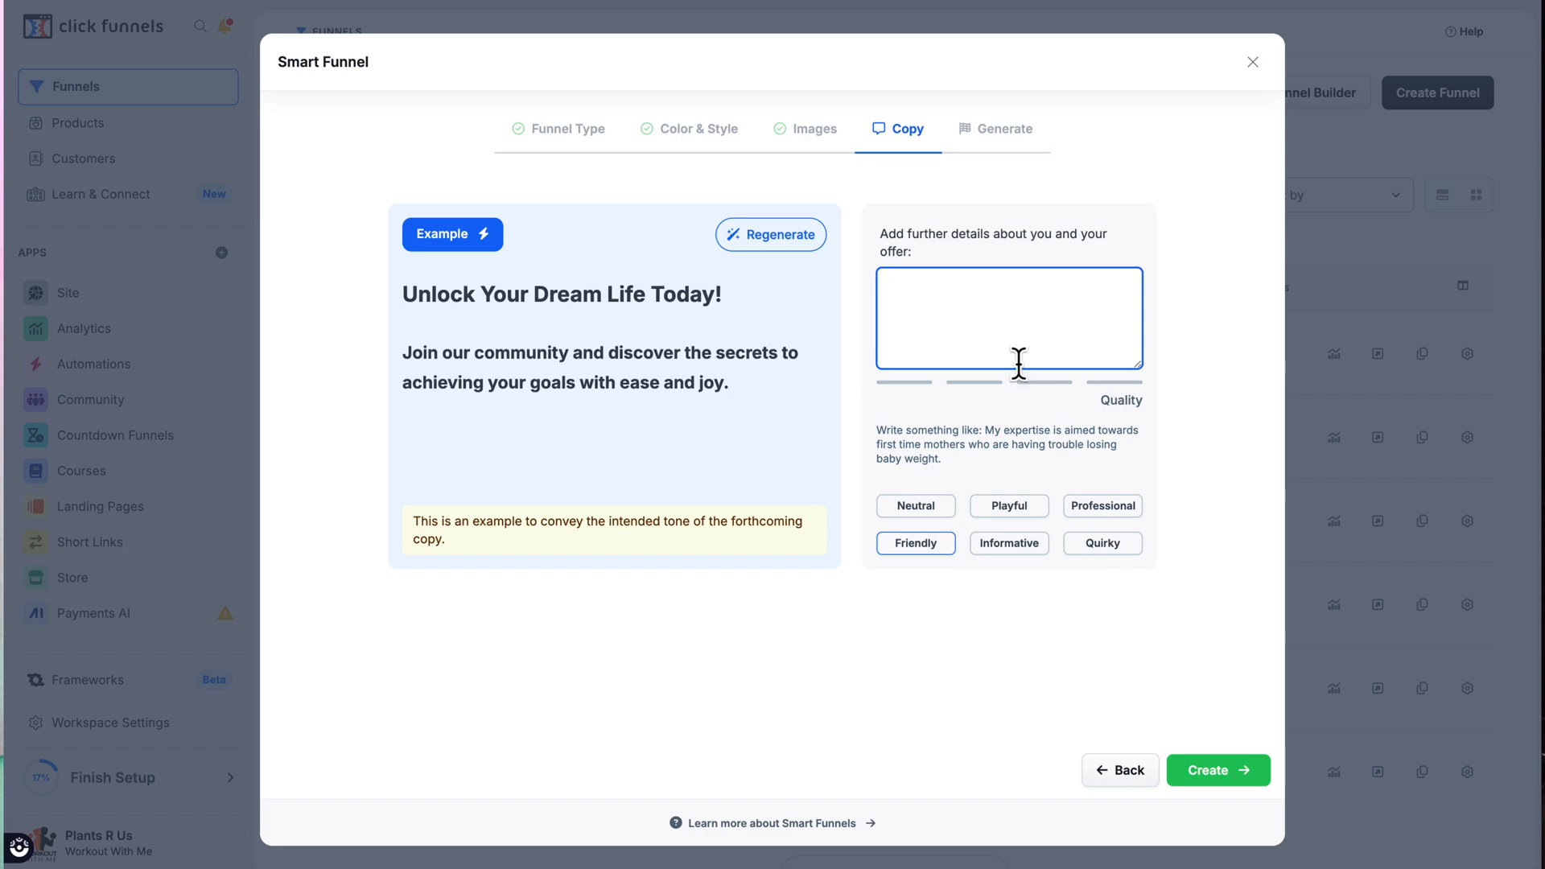
pyautogui.write('offer workout pla')
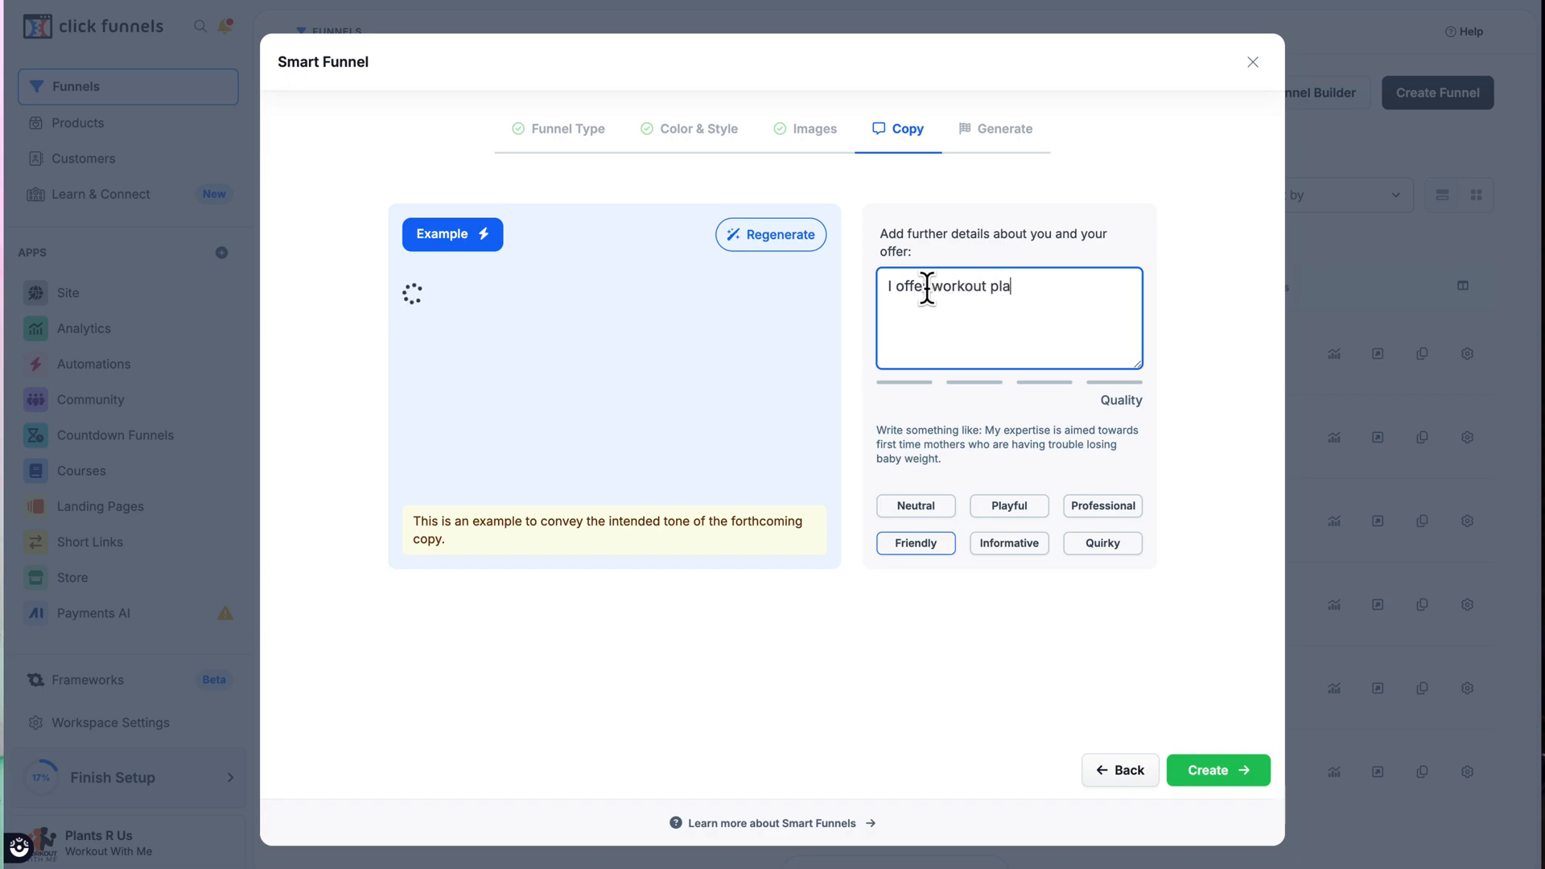
pyautogui.write('ns for ')
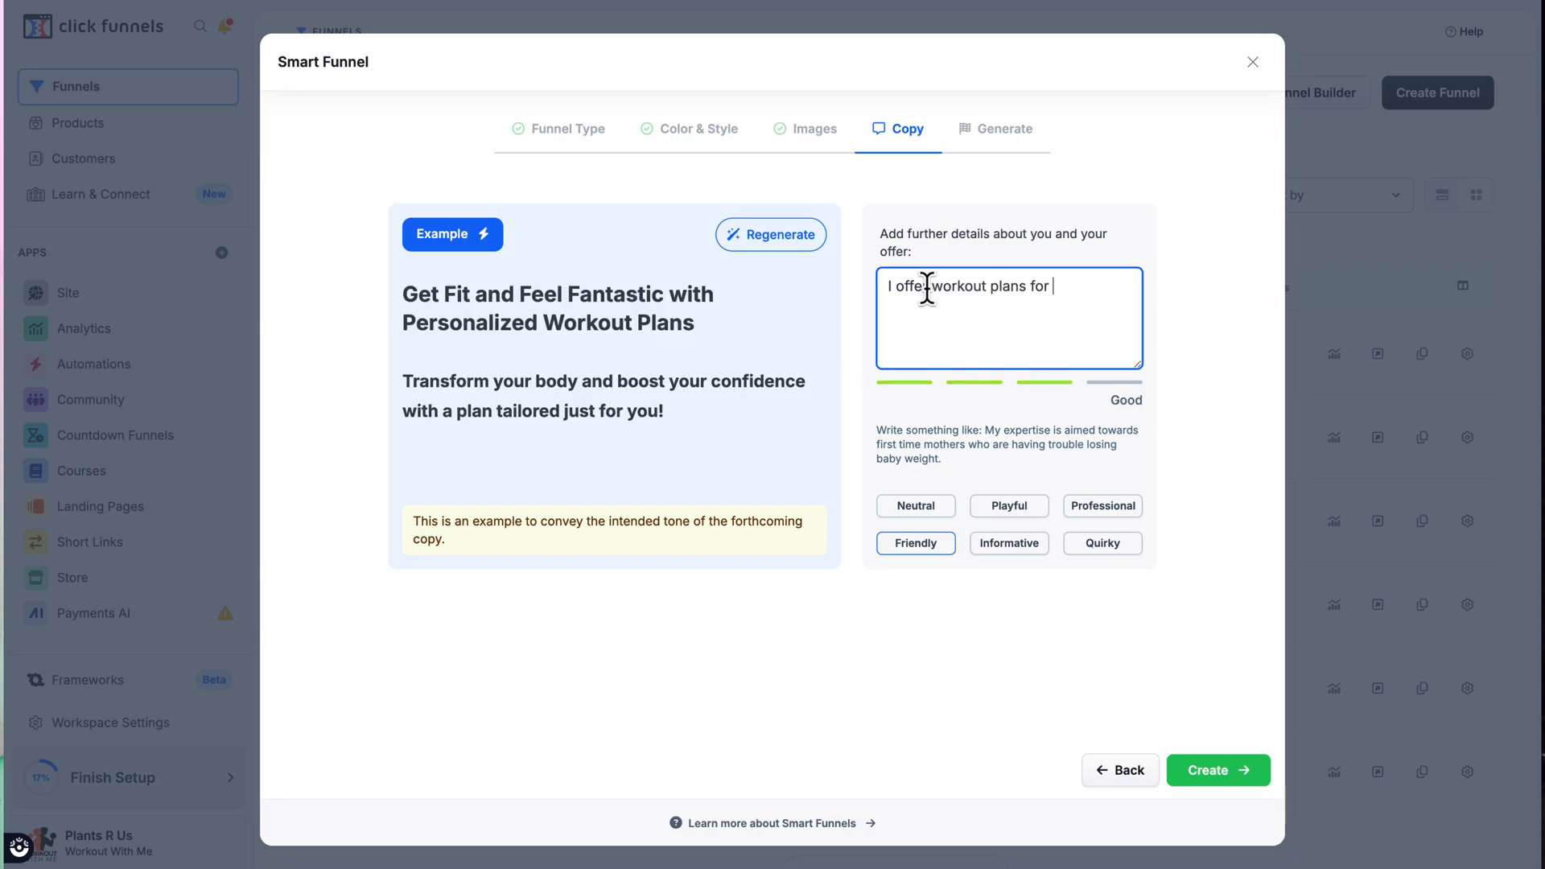
pyautogui.write('busy entrepreneurs')
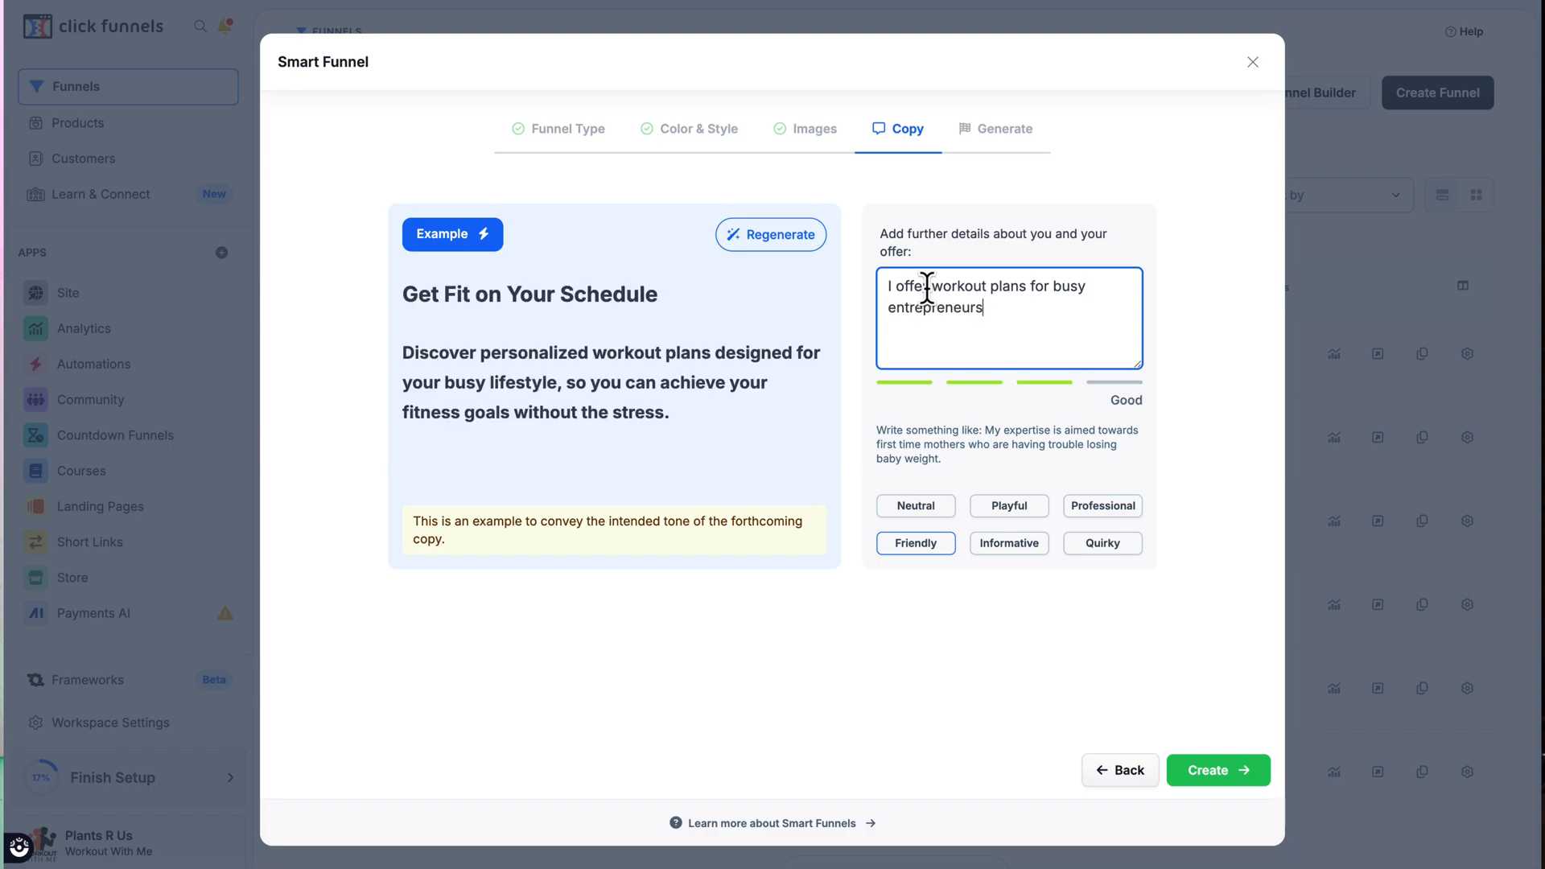
pyautogui.write(' that have ')
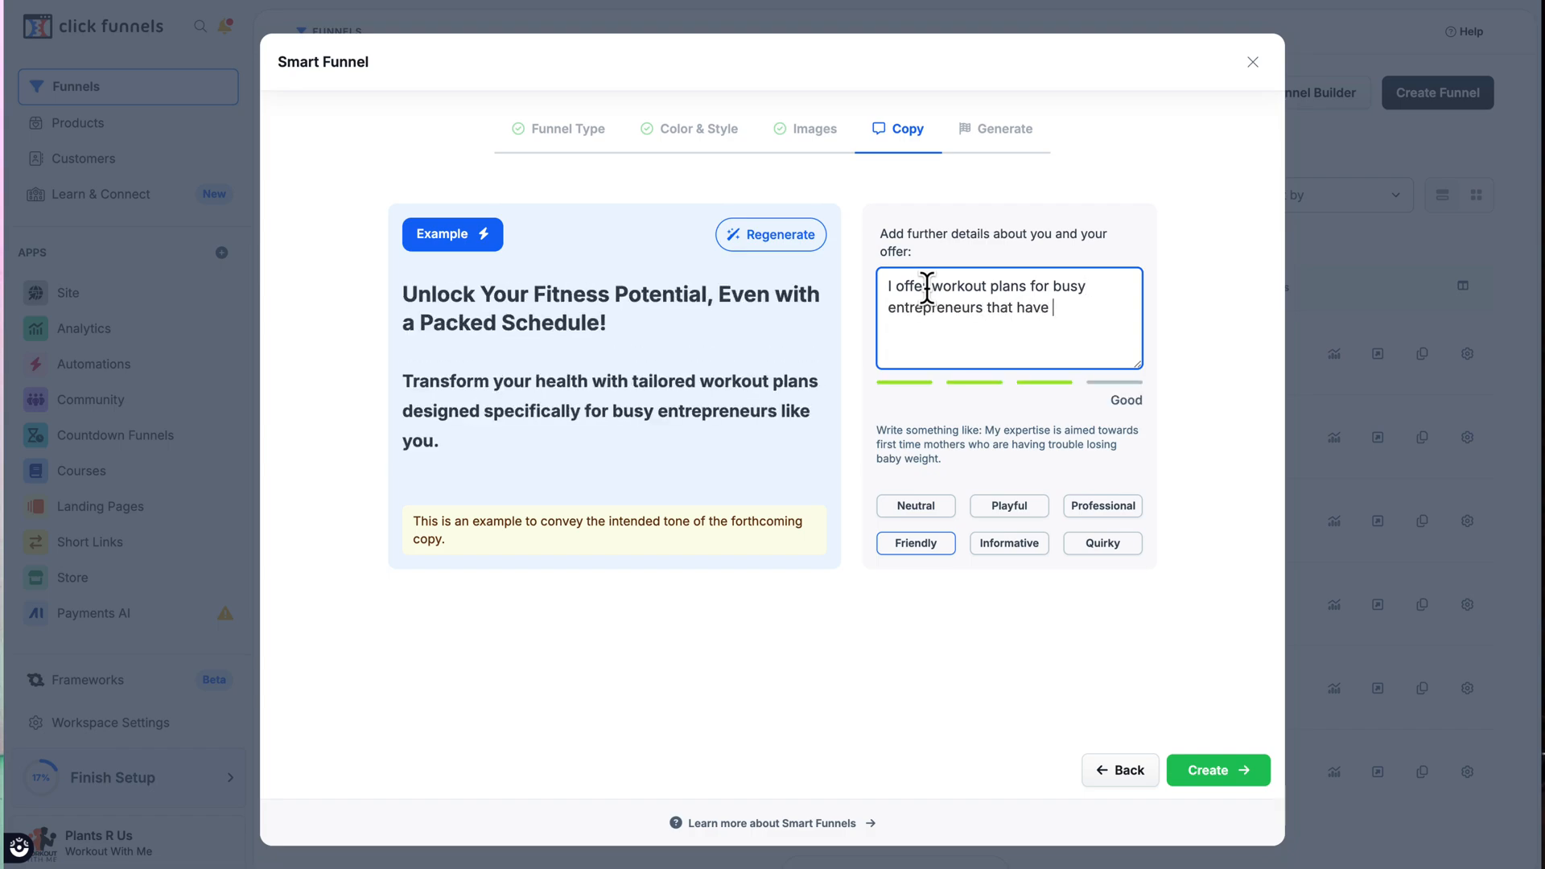
pyautogui.write('very littl')
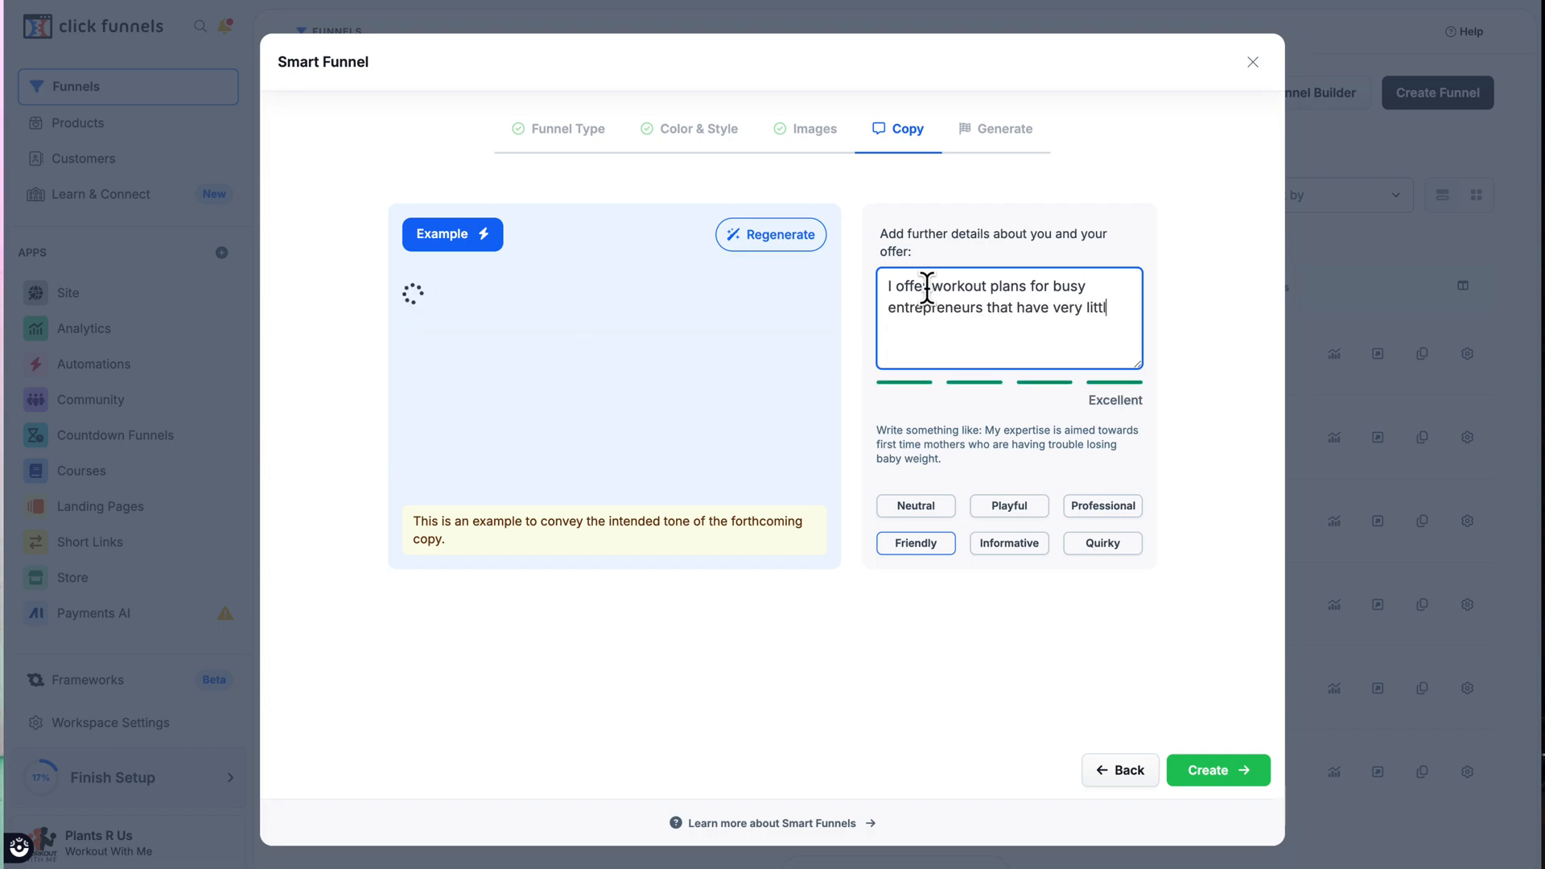
pyautogui.write('e time')
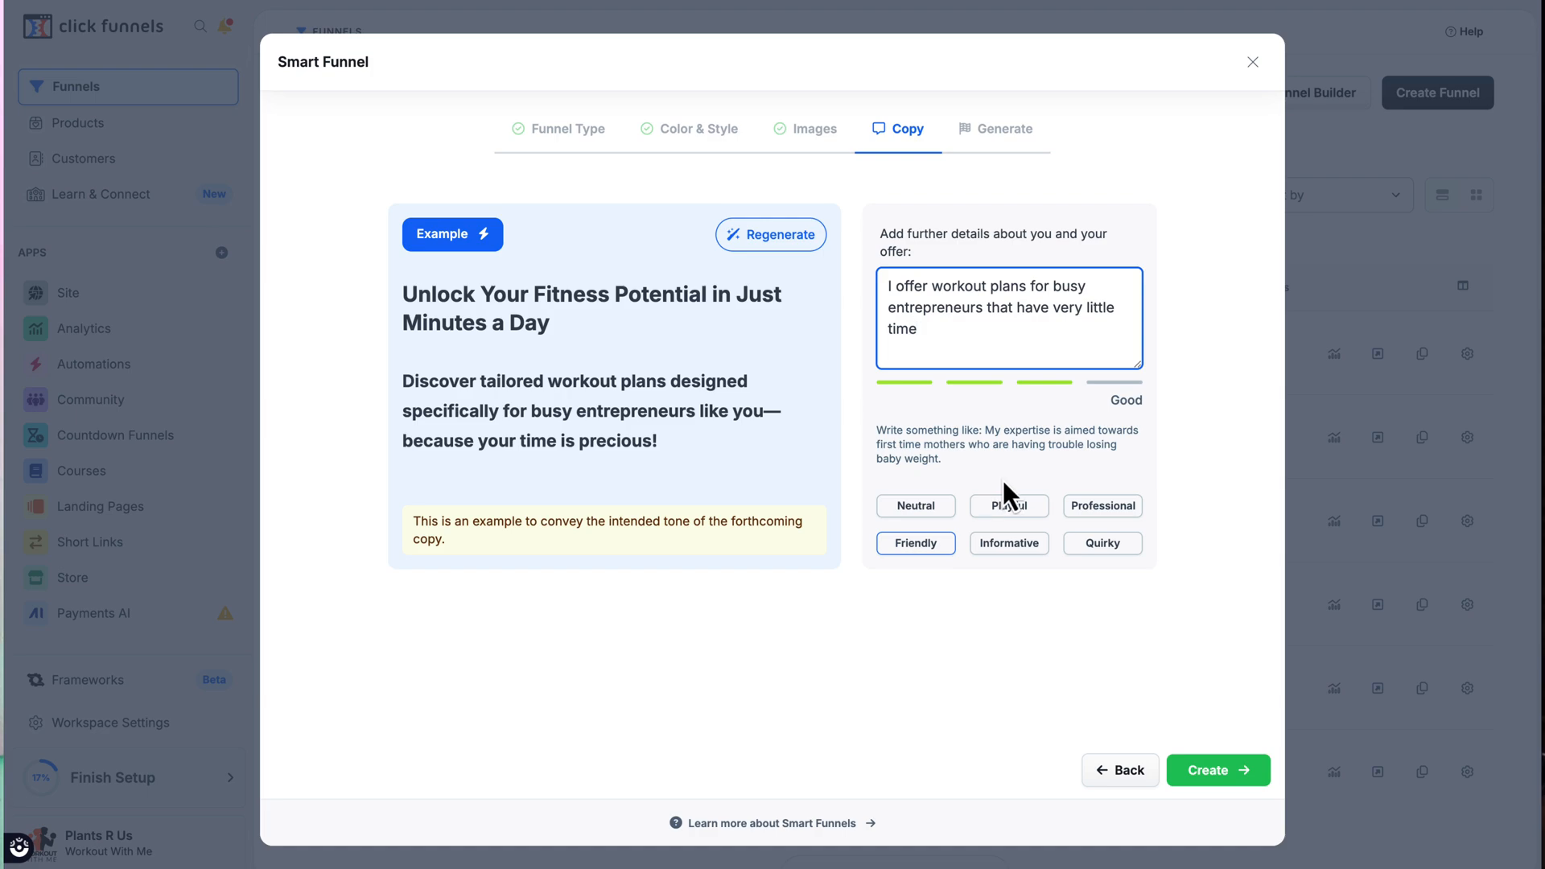
# Step: Generate the opt-in funnel with a Quirky copy tone and open it for customization
pyautogui.click(1114, 545)
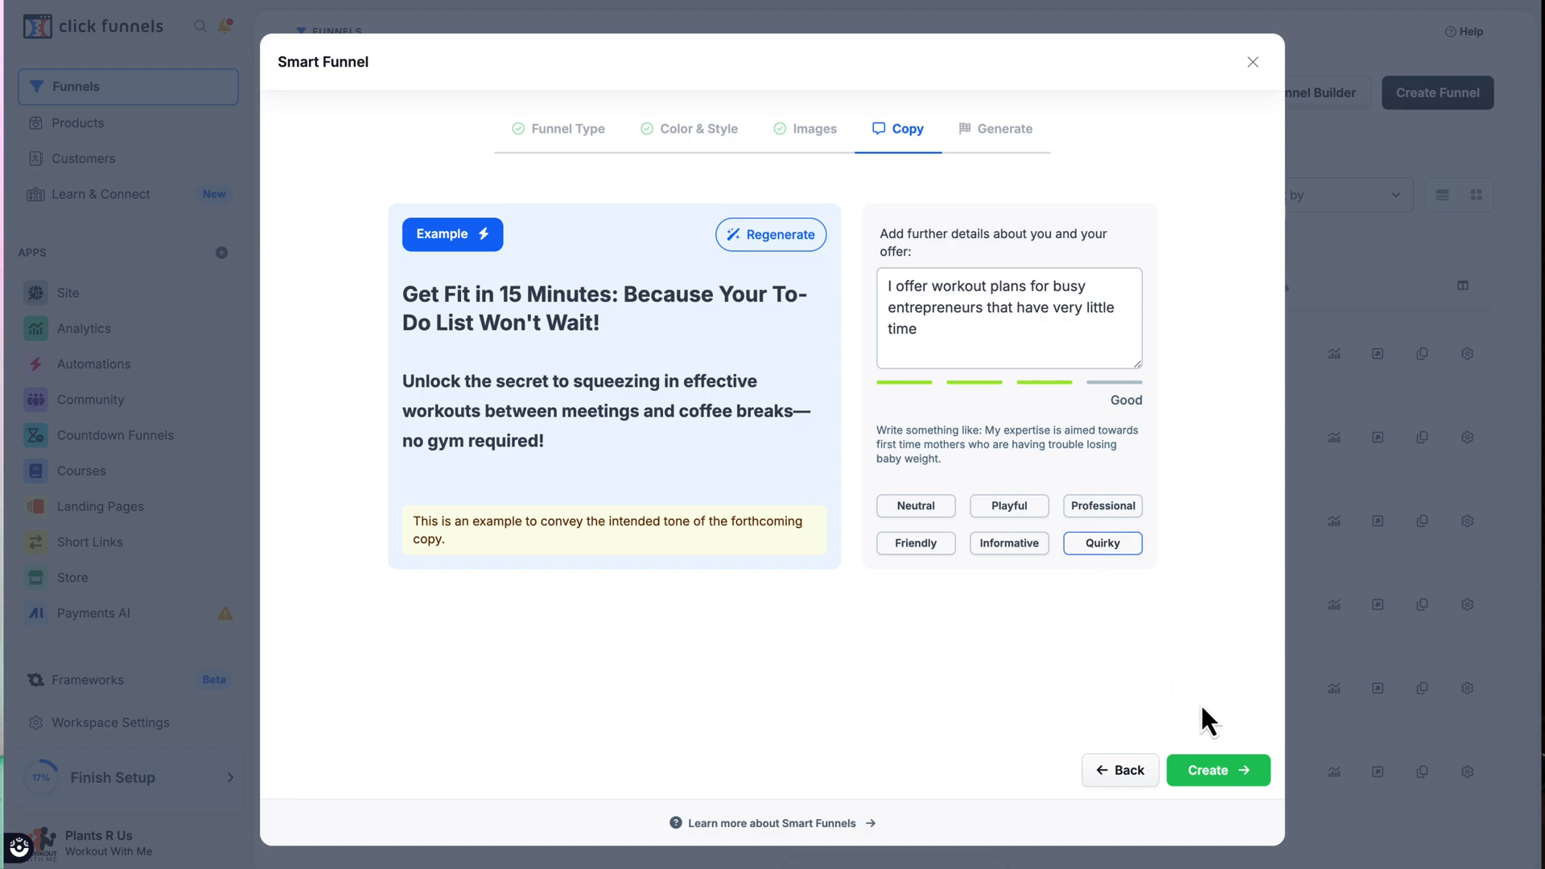
pyautogui.click(1221, 779)
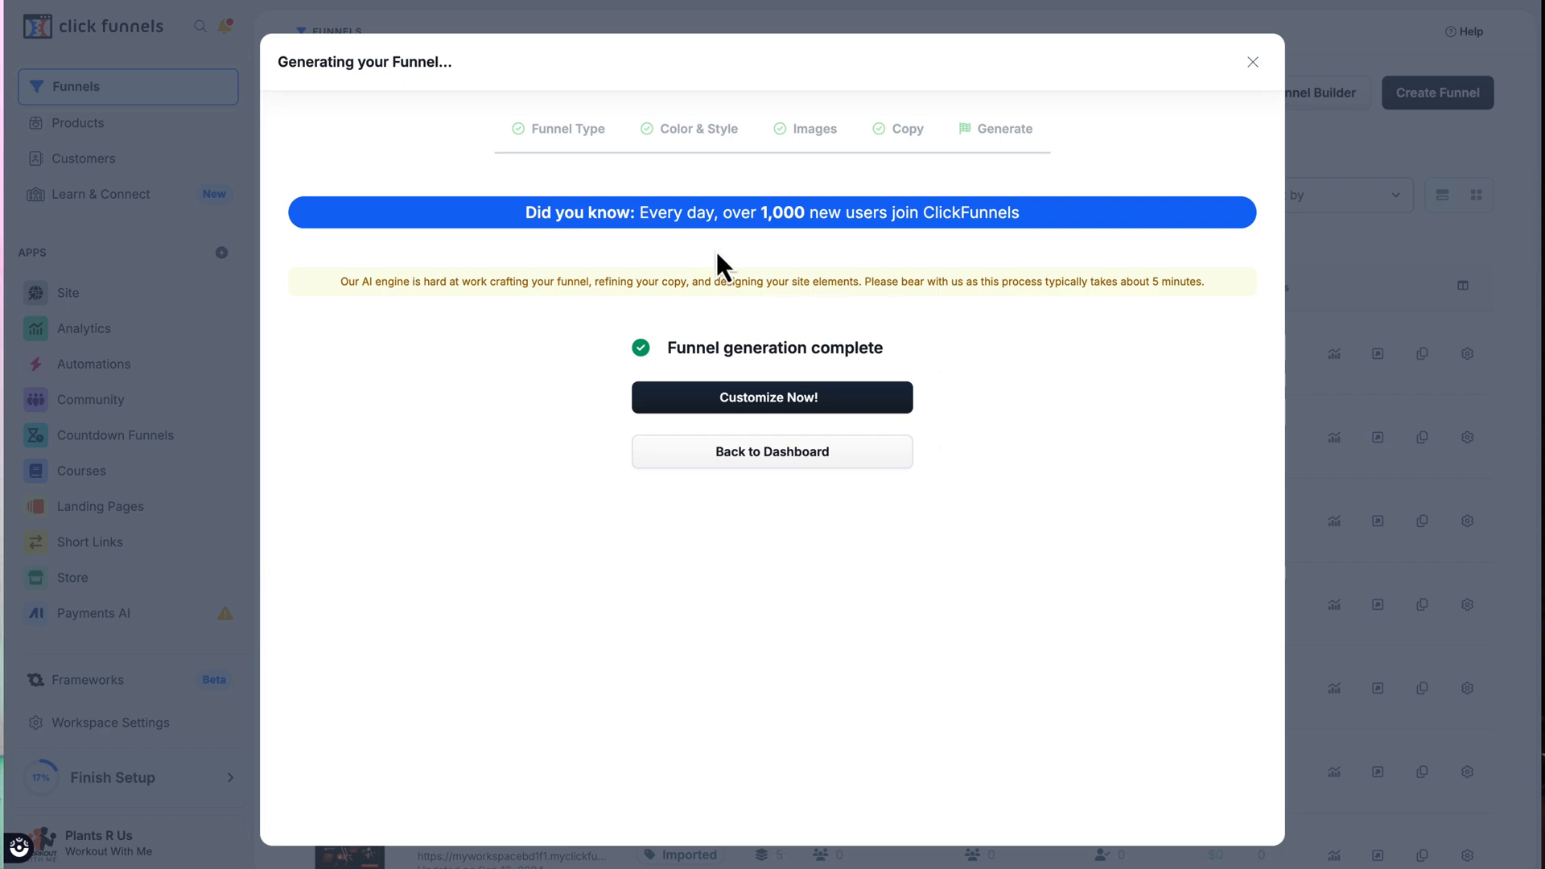
pyautogui.click(780, 408)
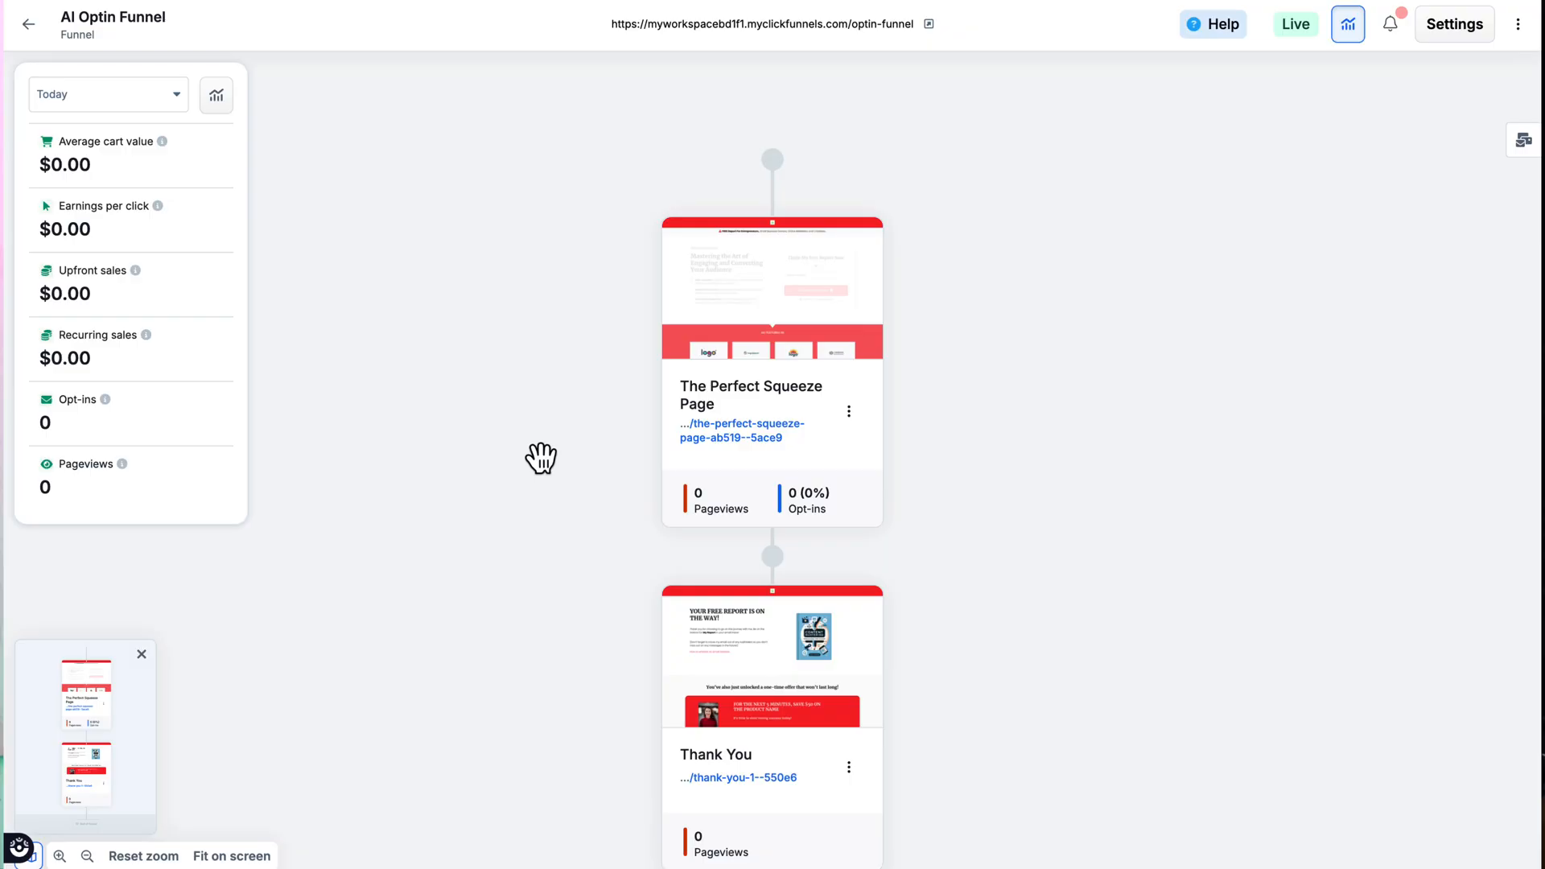
pyautogui.moveTo(728, 262)
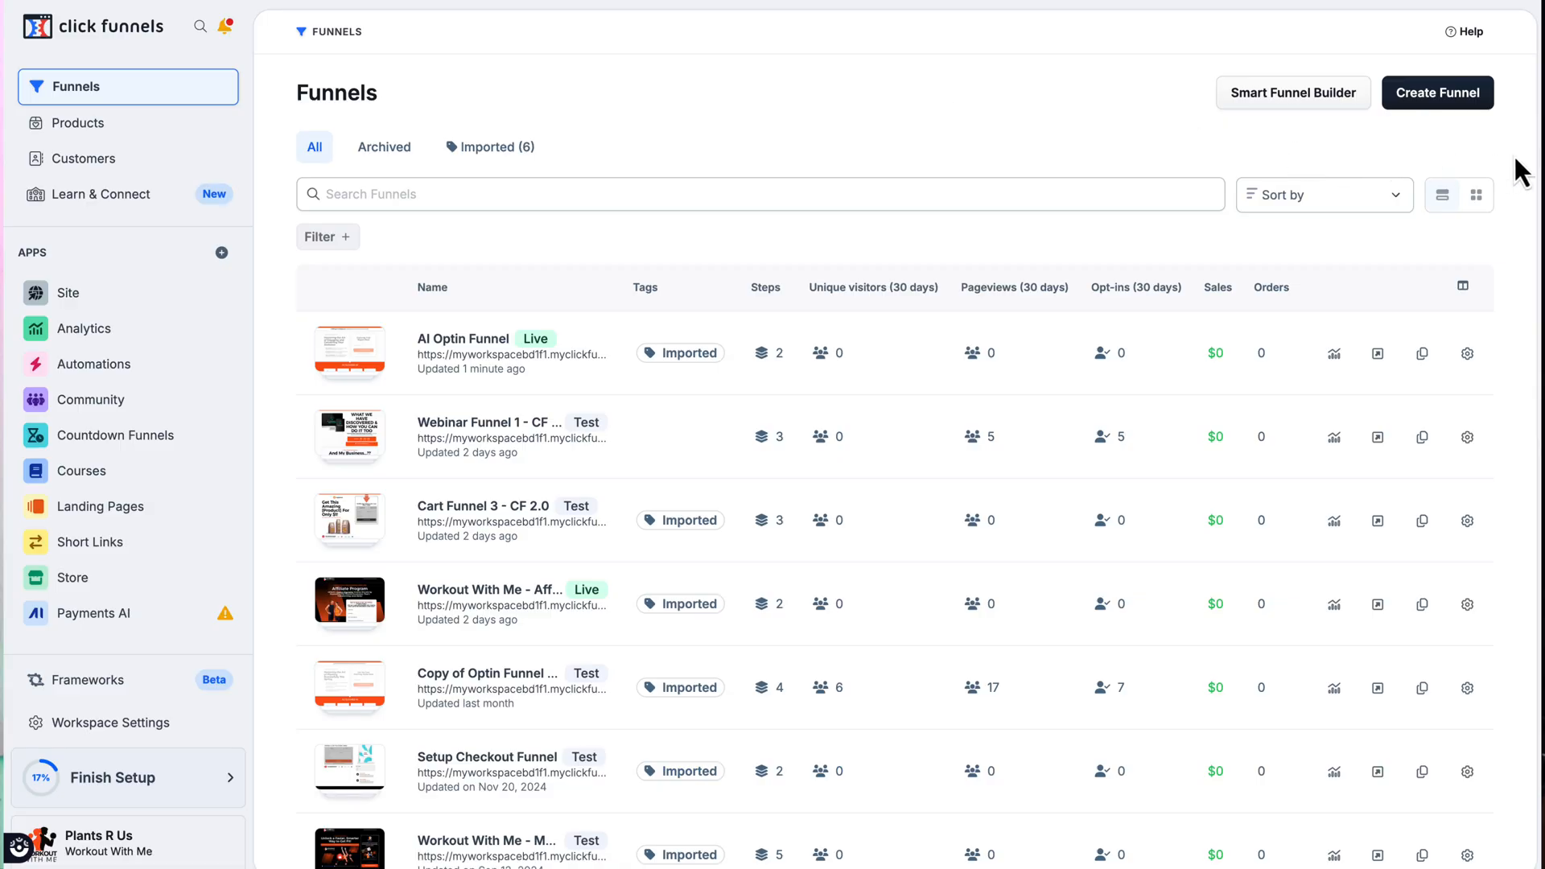
# Step: Create a new Lead "Squeeze" Funnel from the Lead Squeeze Funnel 1 - CF 2.0 template
pyautogui.click(1457, 98)
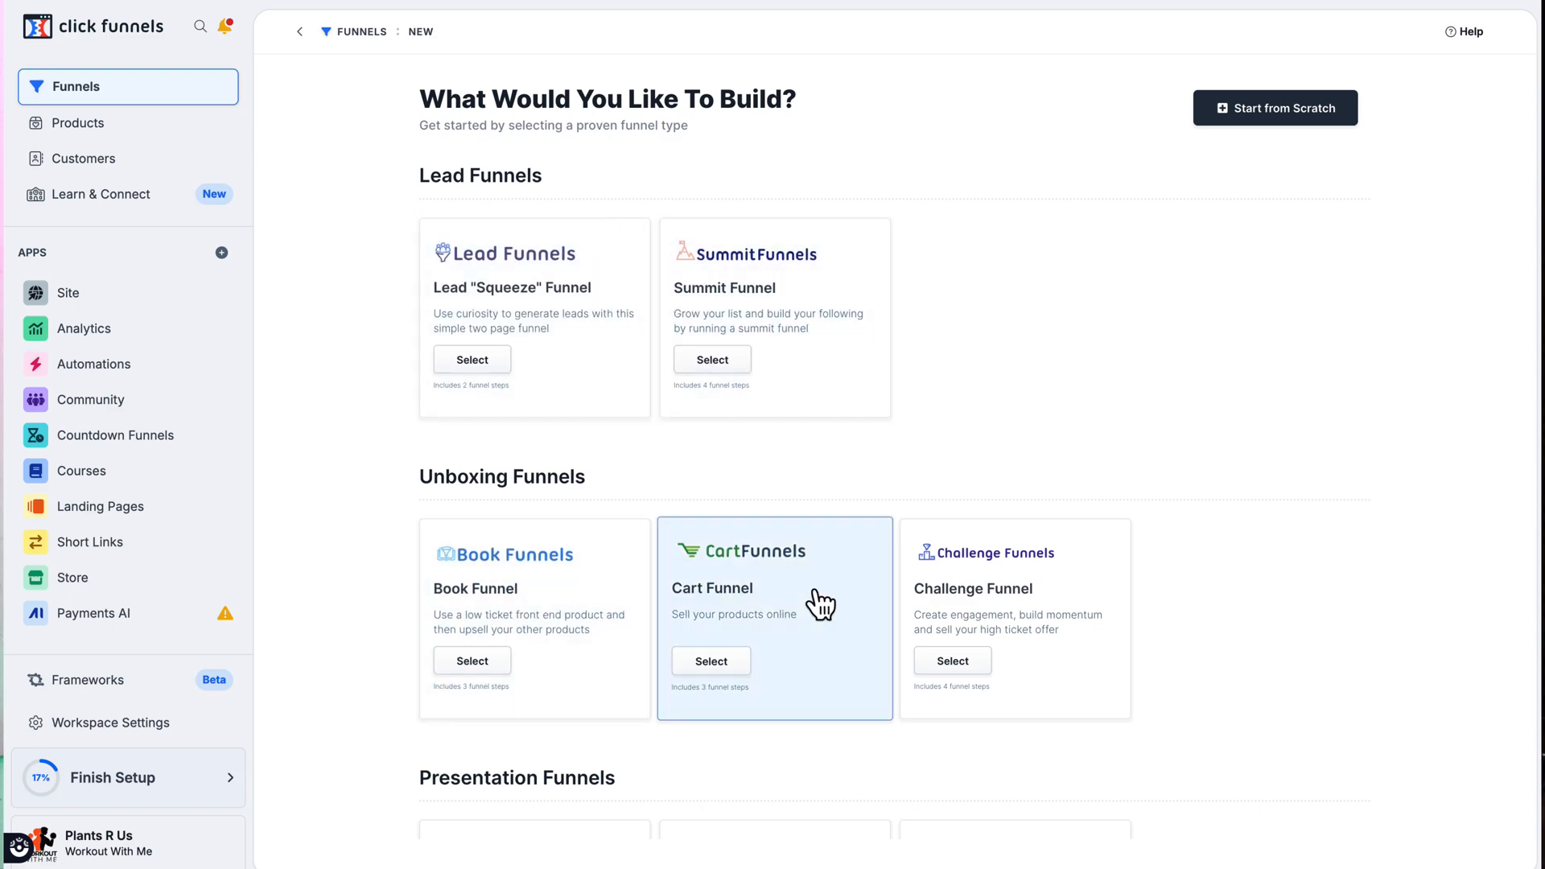
pyautogui.scroll(-5, 958, 630)
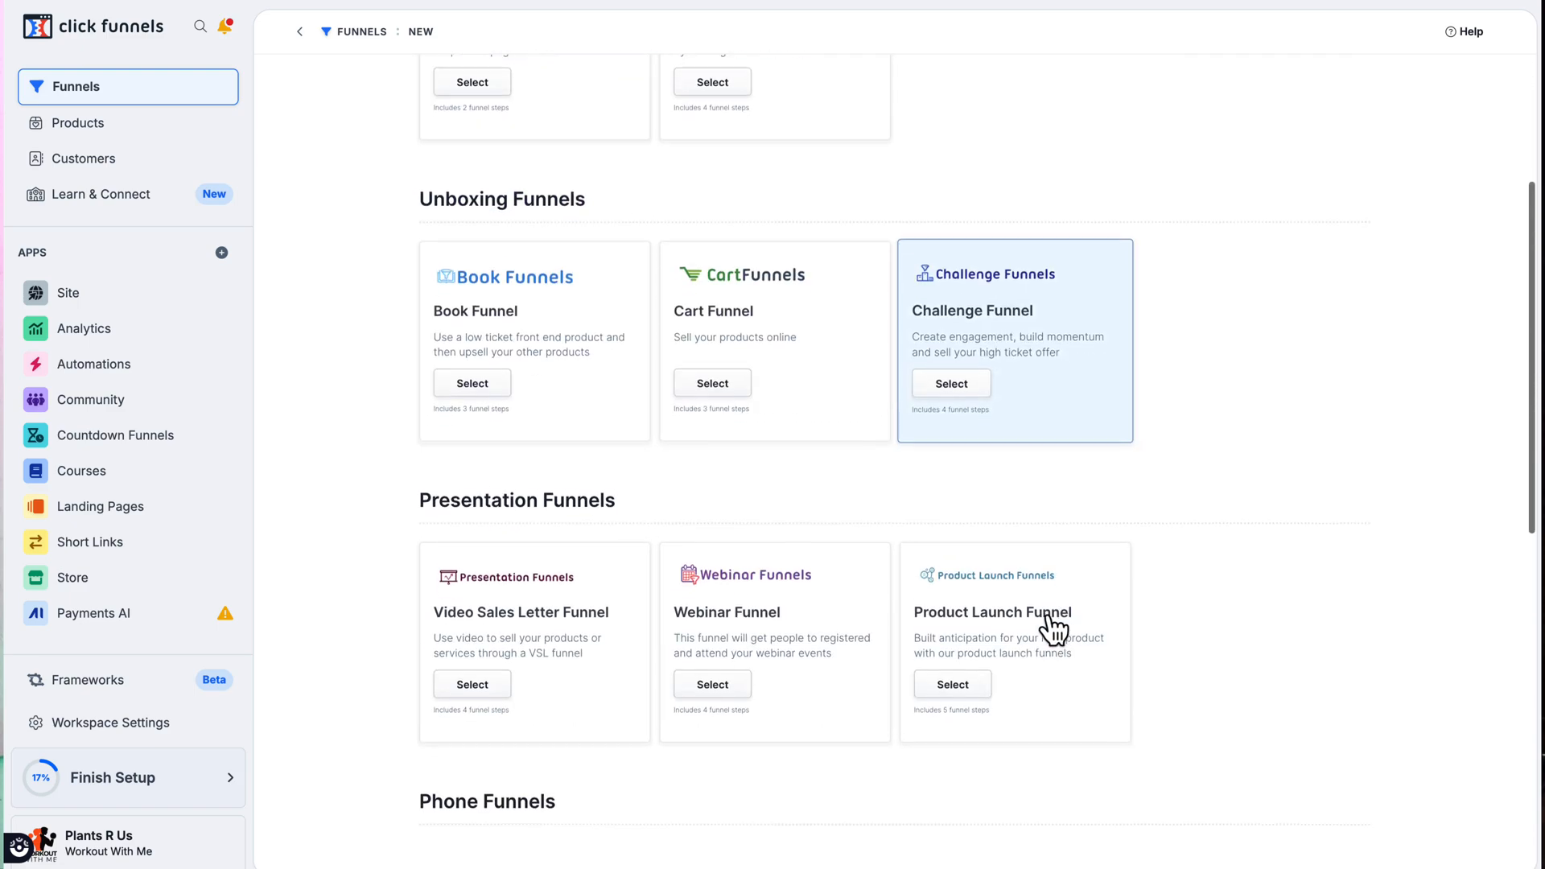
pyautogui.scroll(5, 855, 403)
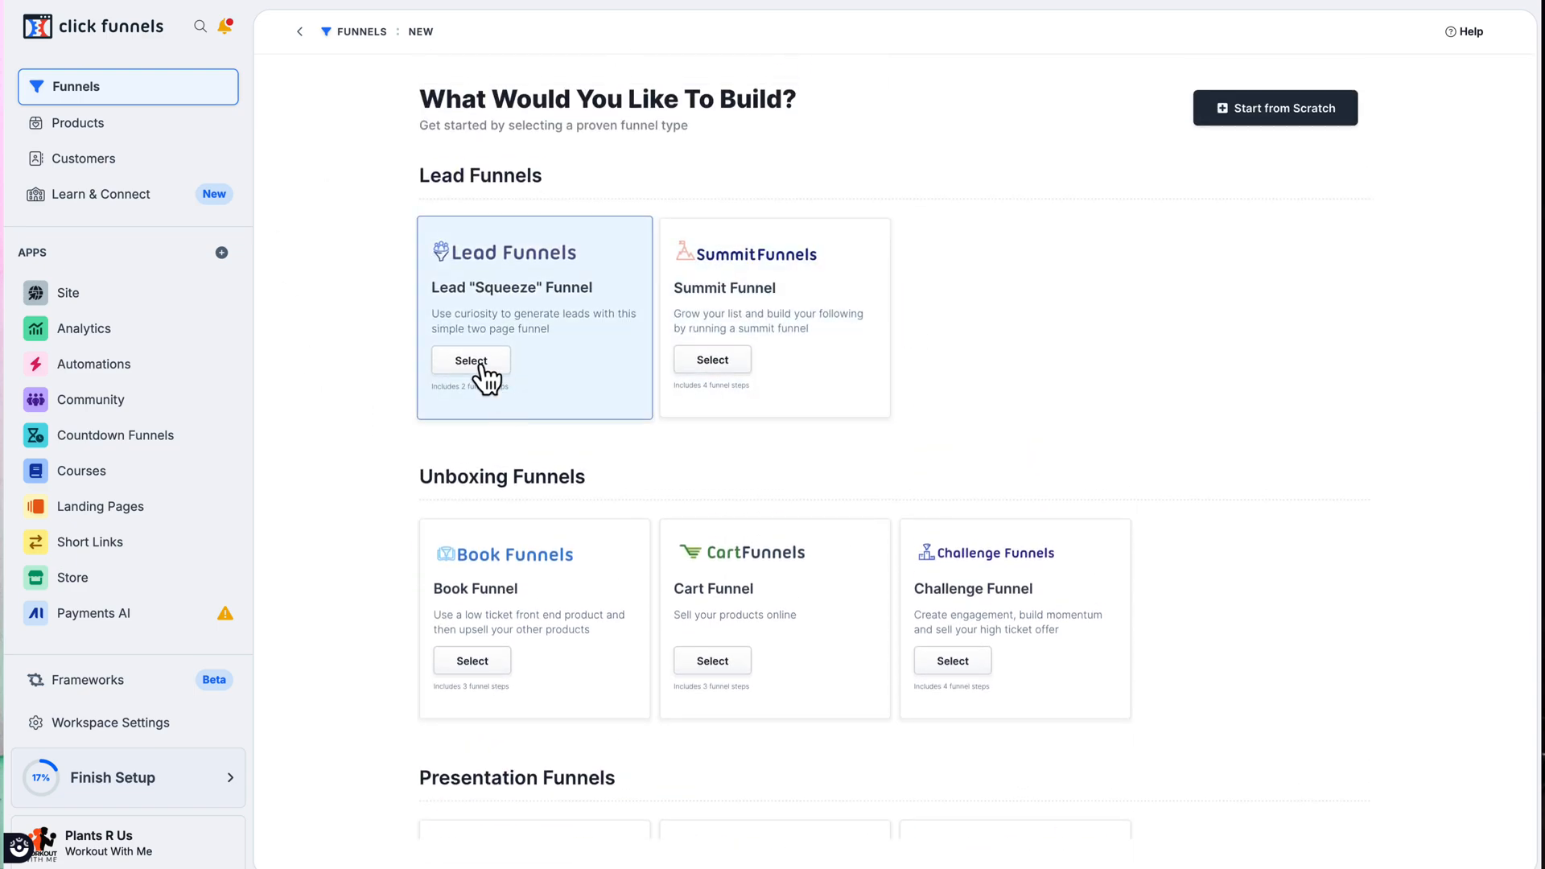
pyautogui.click(481, 367)
pyautogui.scroll(-4, 338, 534)
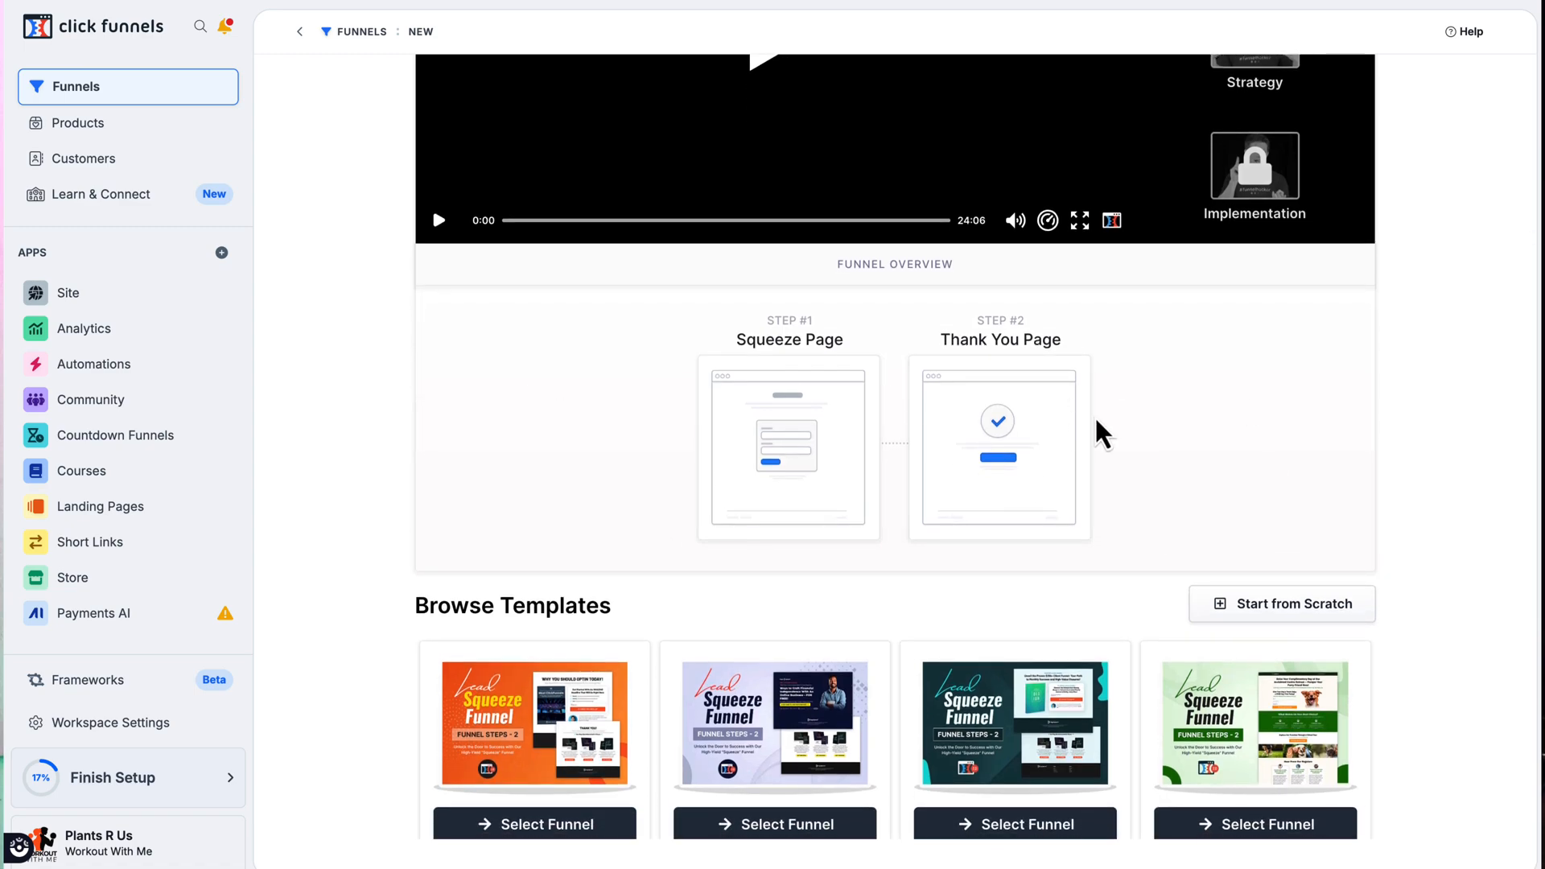
pyautogui.scroll(-5, 1095, 417)
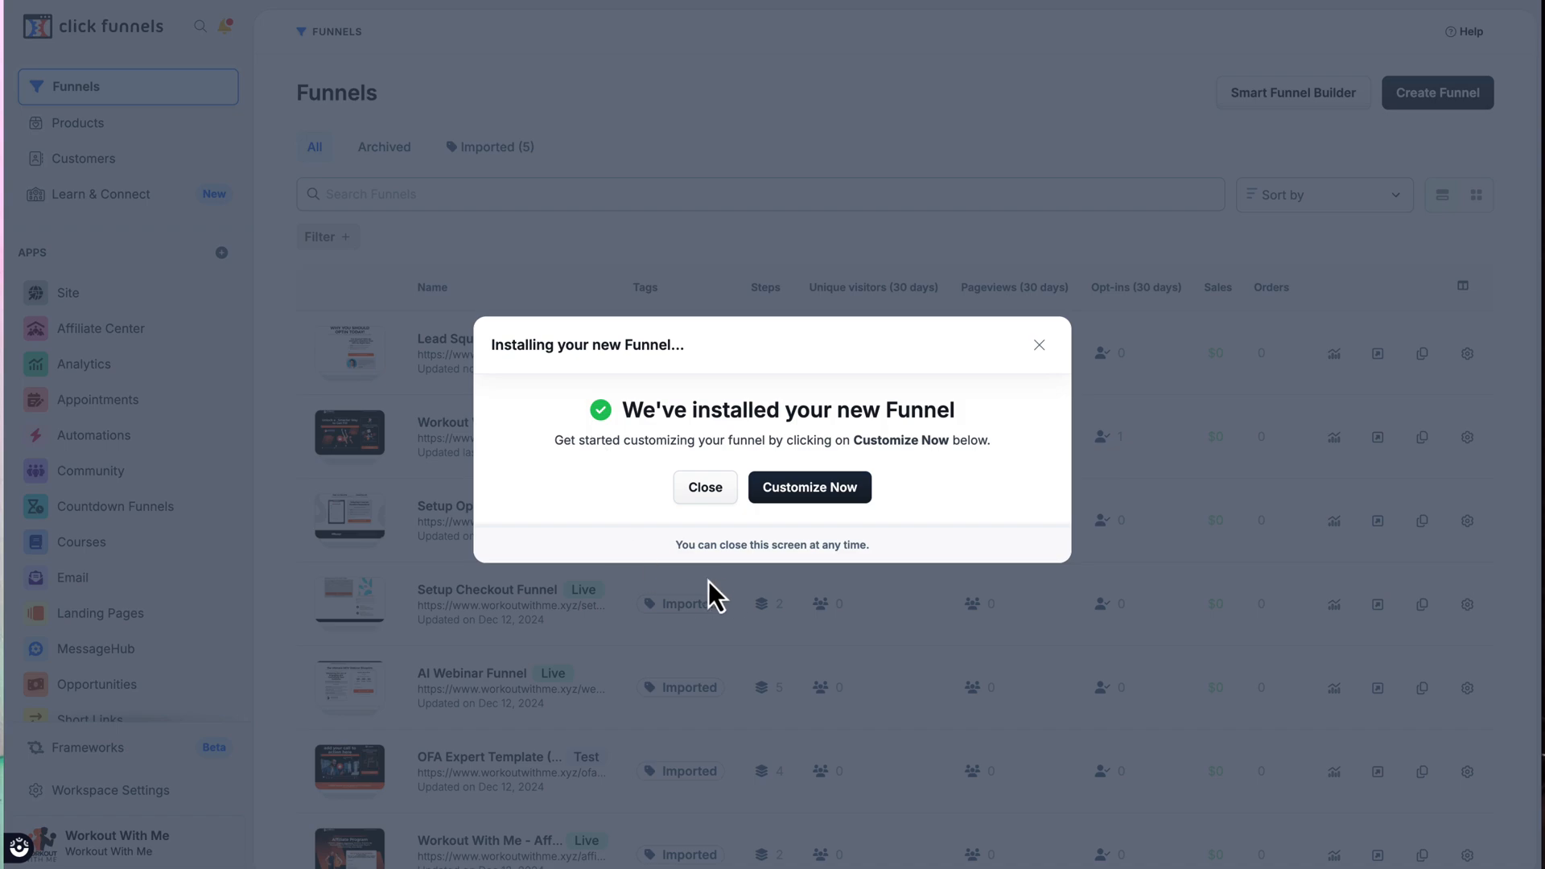
# Step: Open the newly installed funnel and edit its Squeeze Page with the funnel steps sidebar hidden
pyautogui.click(820, 495)
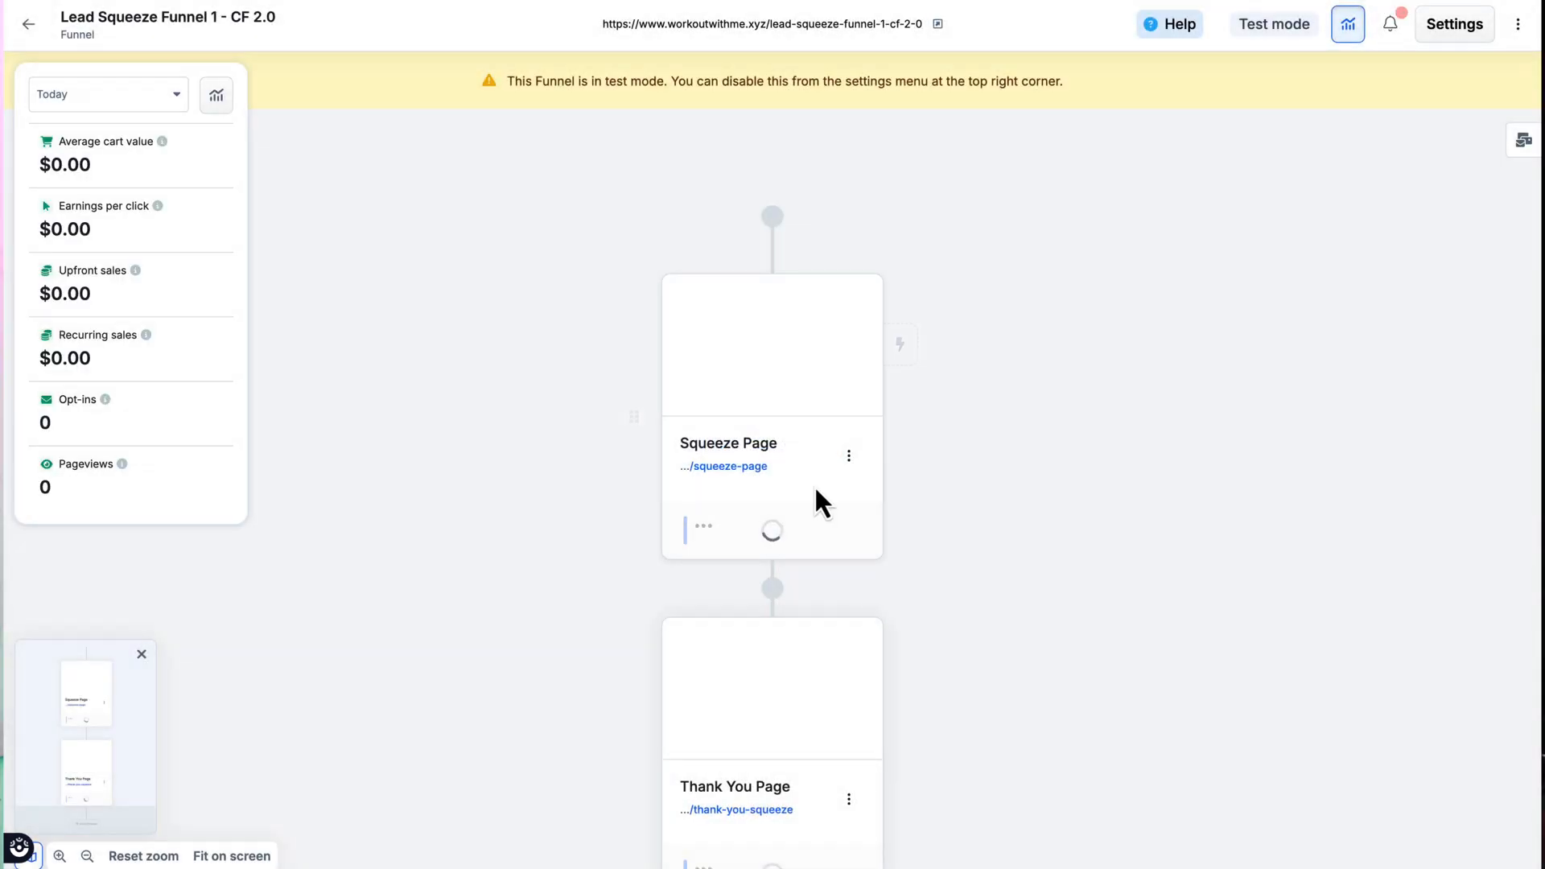
pyautogui.moveTo(790, 321)
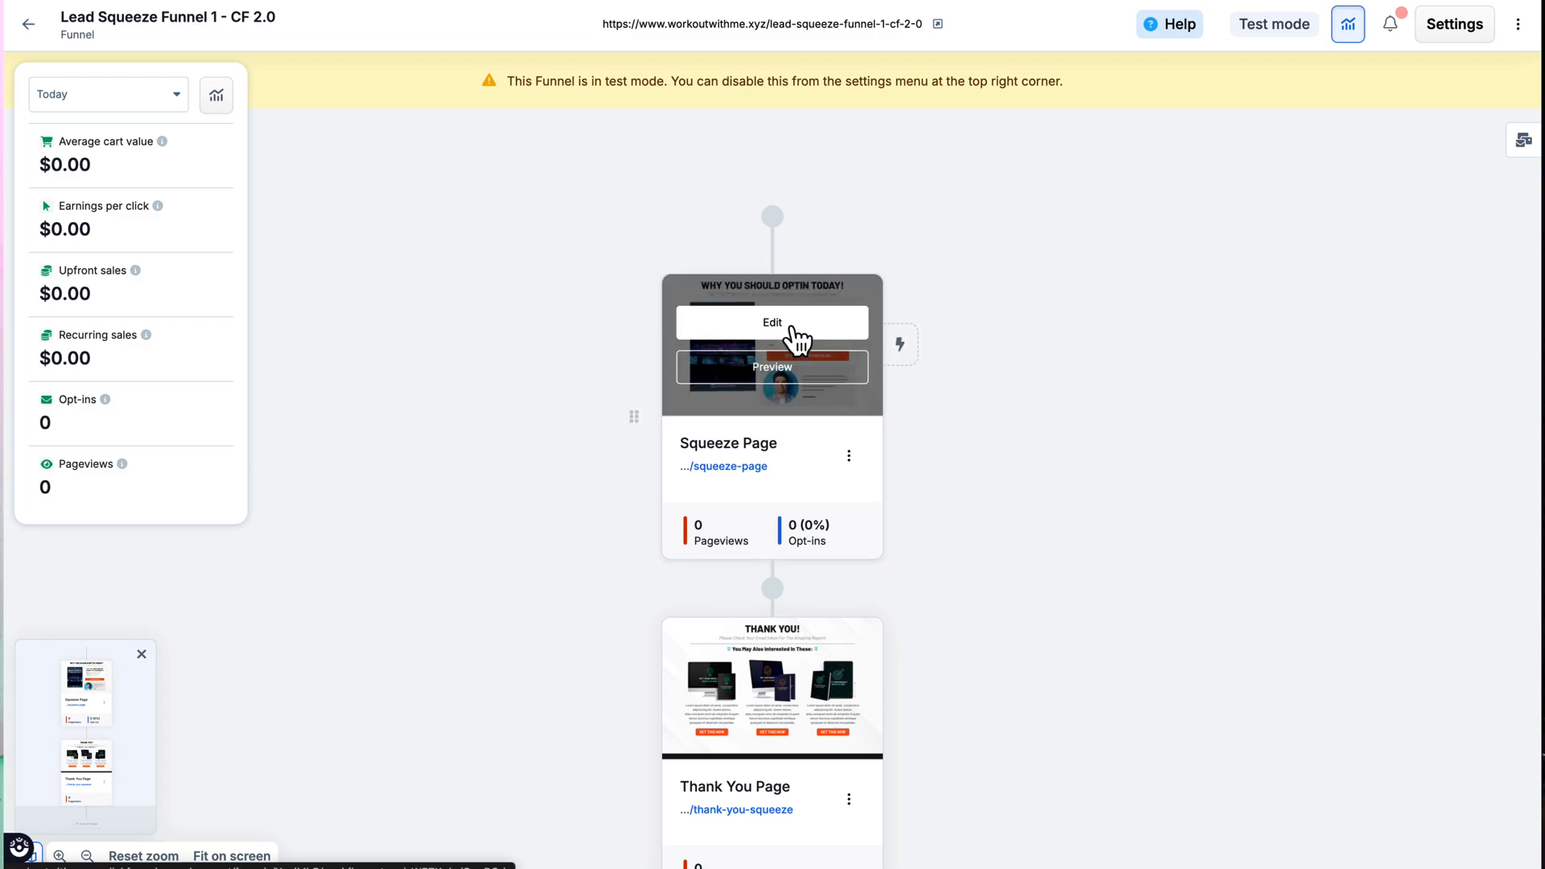
pyautogui.click(792, 327)
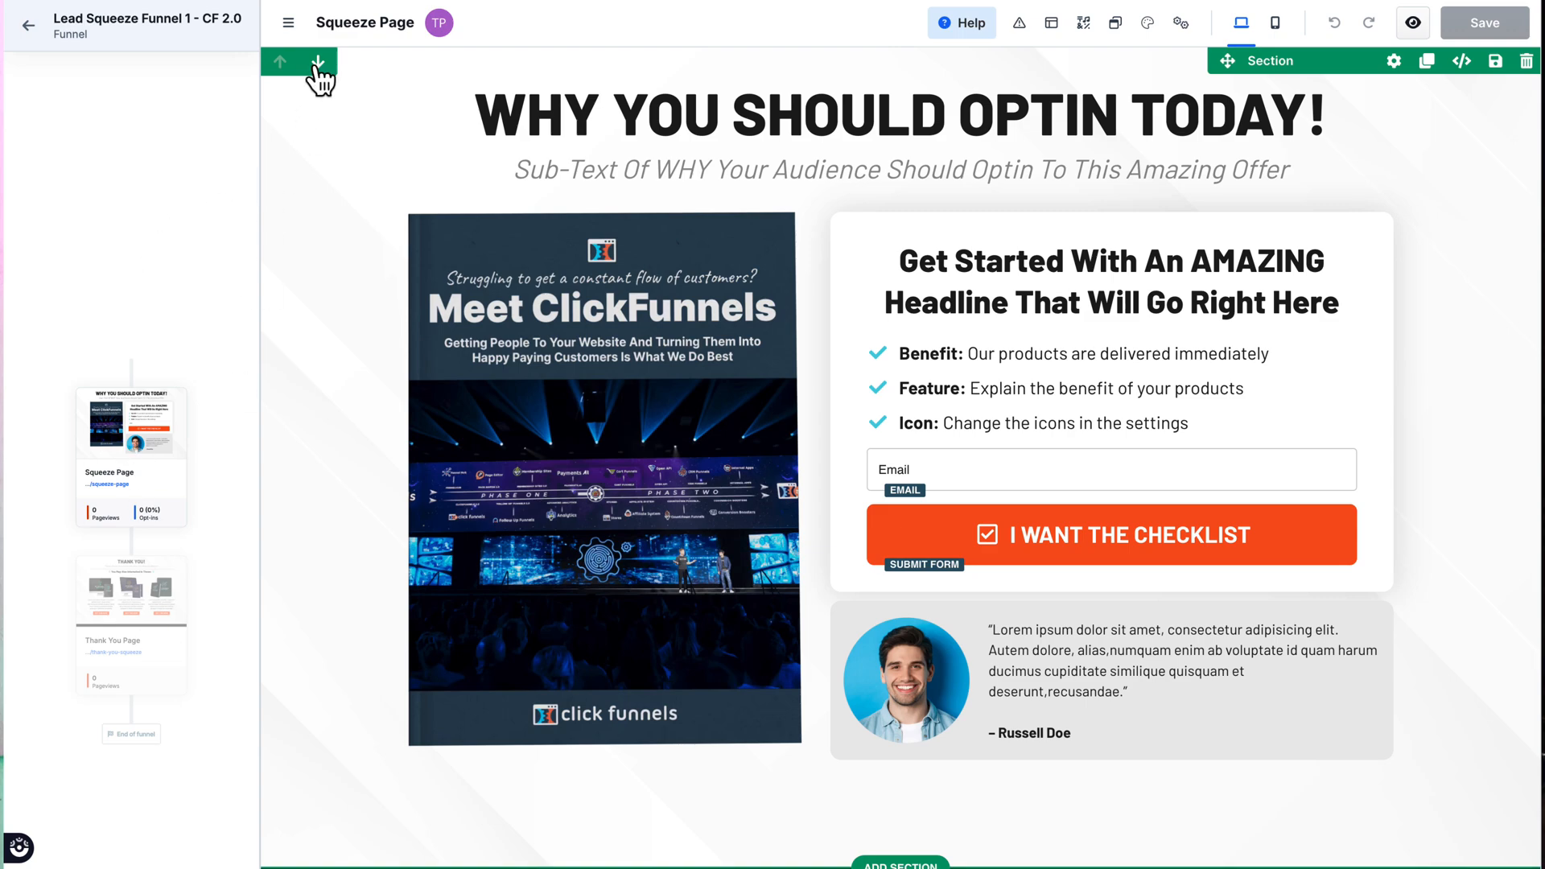
pyautogui.click(288, 24)
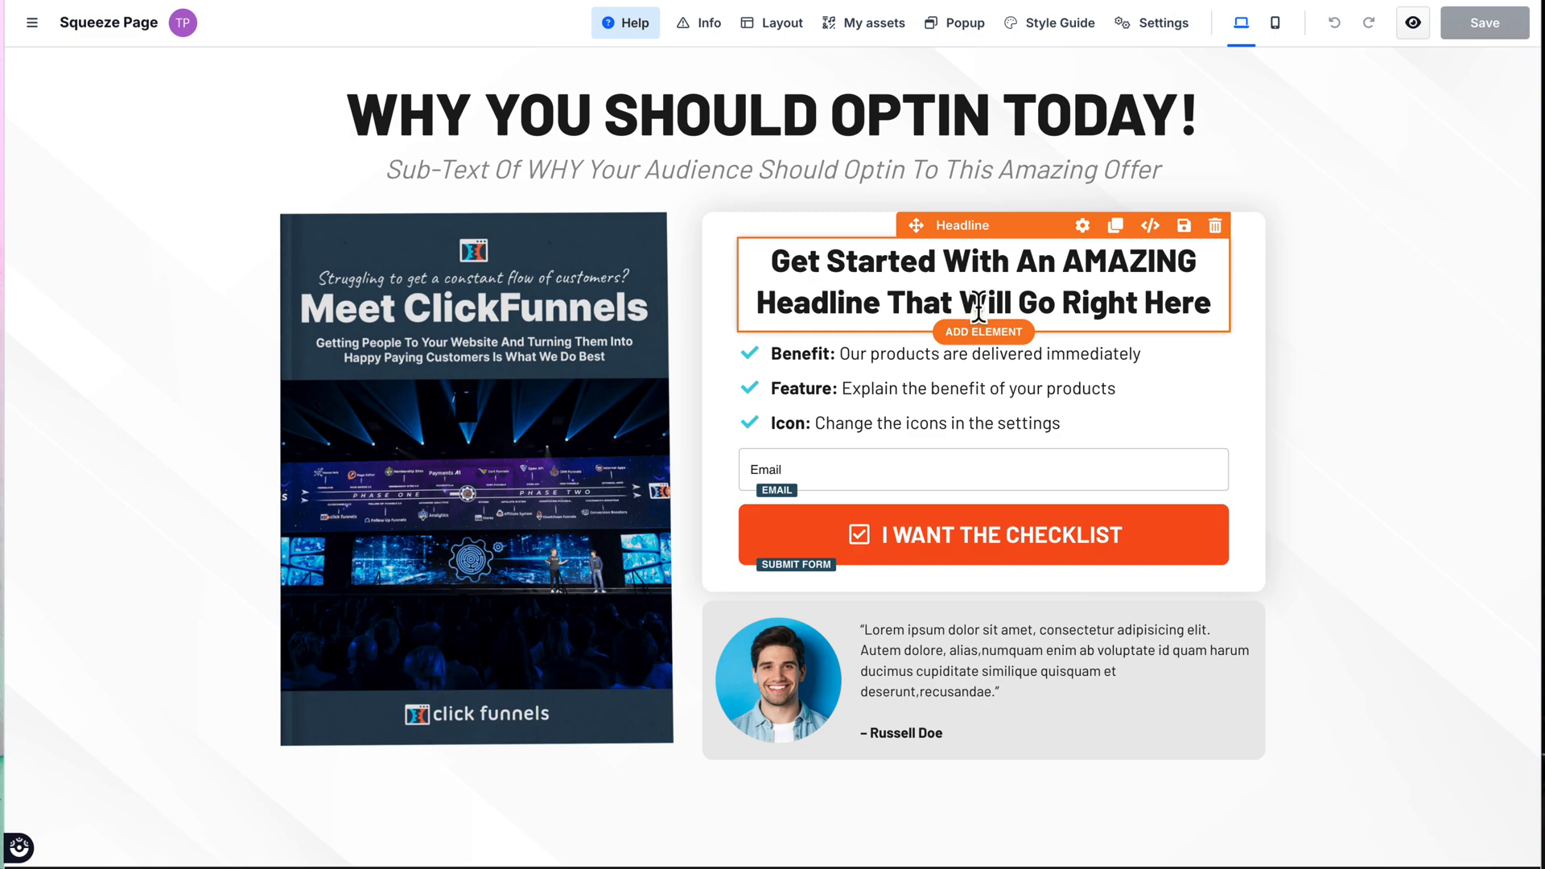
# Step: Override the typography of the headline above the benefits list with the Poppins font and a 2.43 rem font size
pyautogui.click(1087, 246)
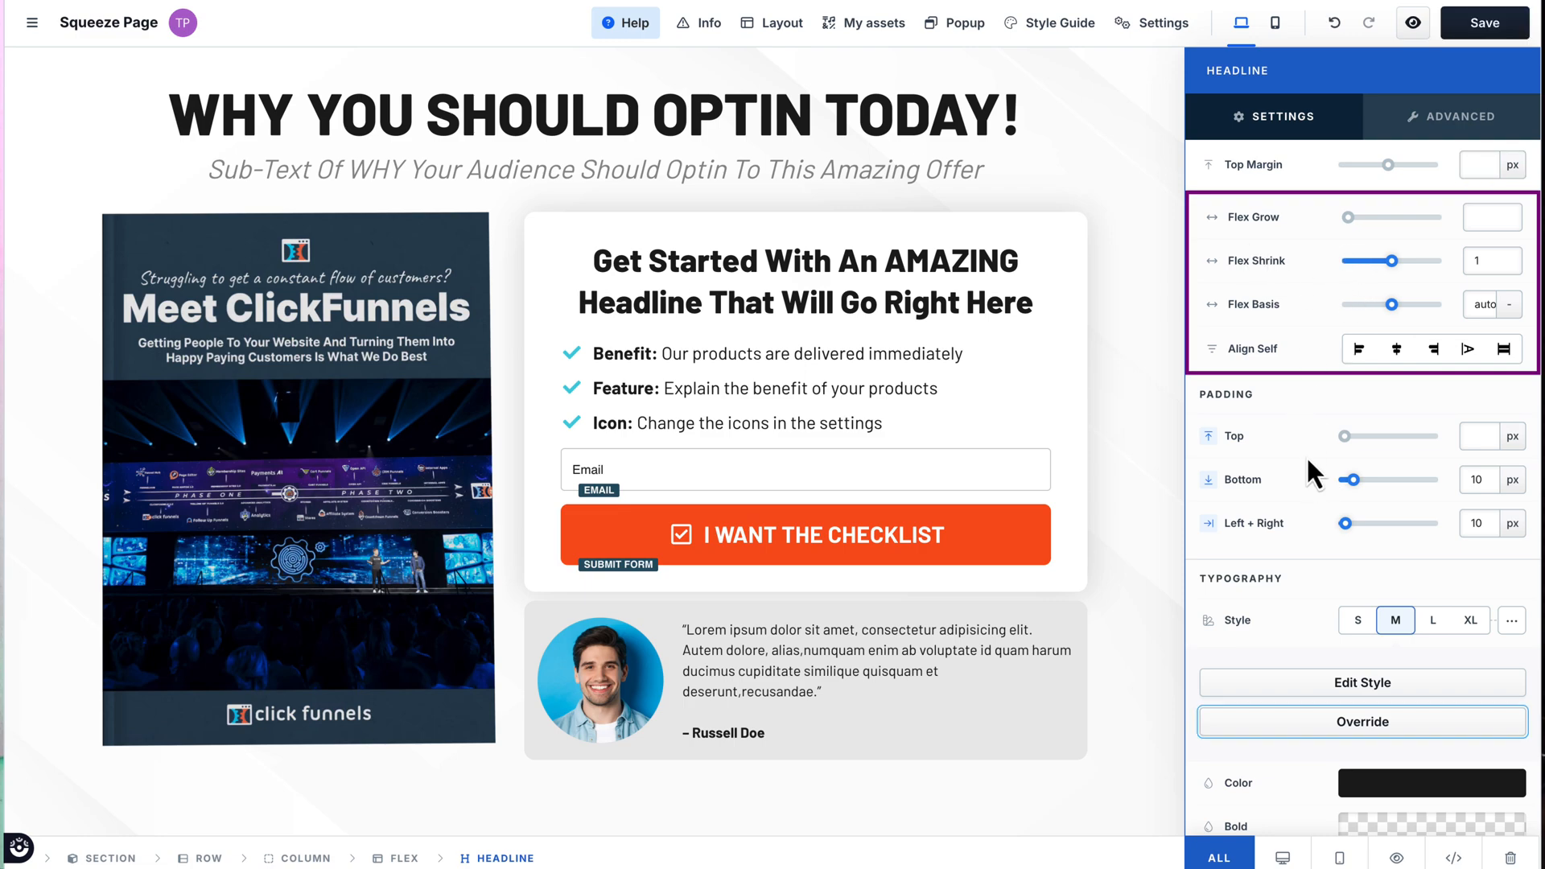
pyautogui.scroll(-3, 1304, 467)
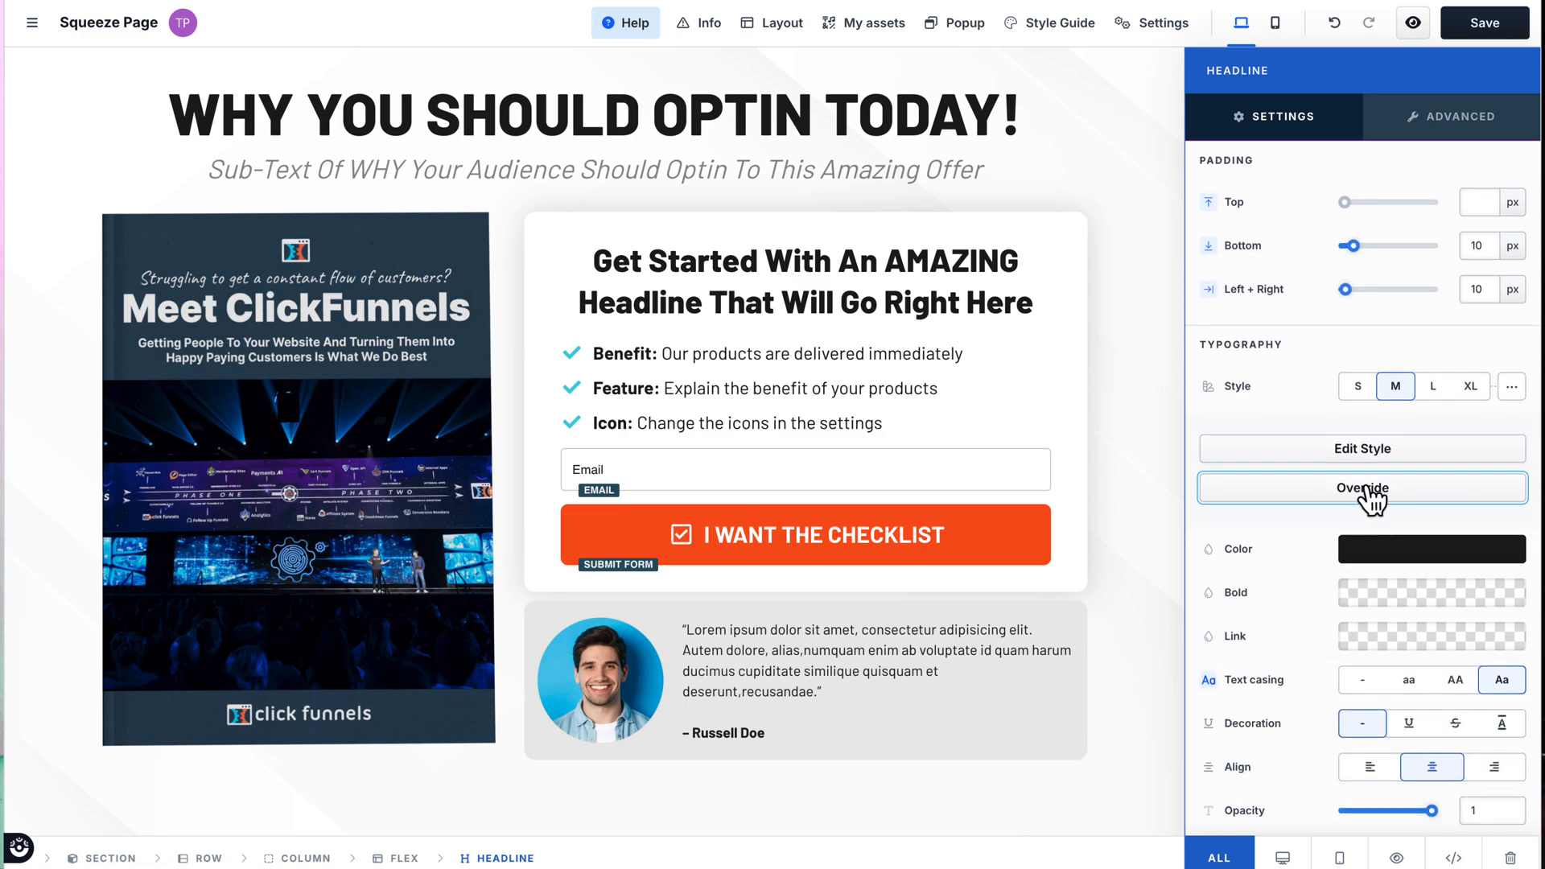
pyautogui.click(1368, 493)
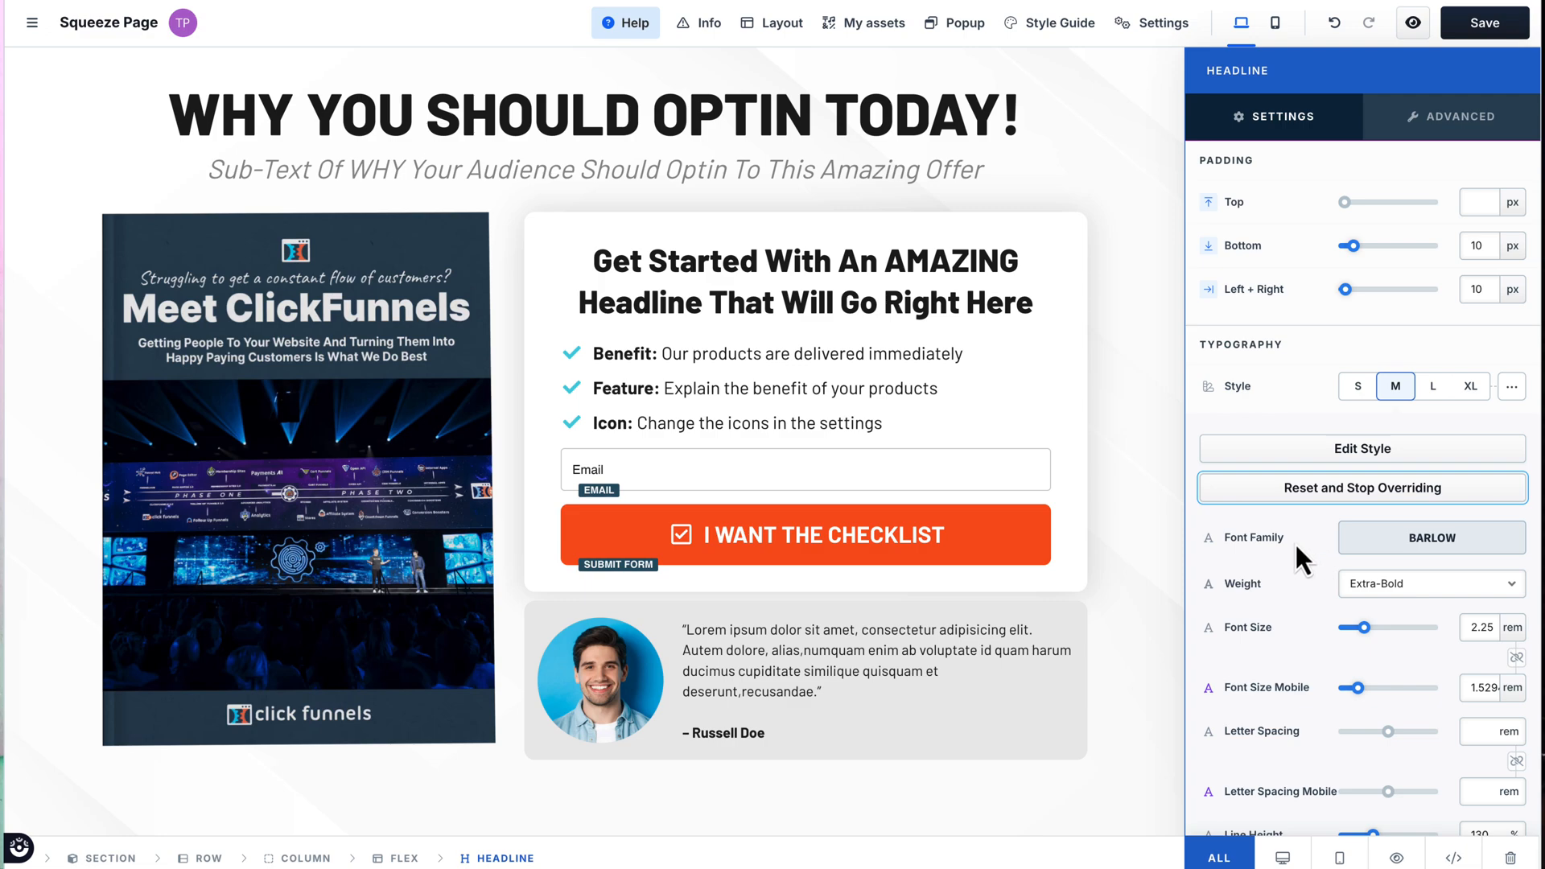
pyautogui.click(1433, 539)
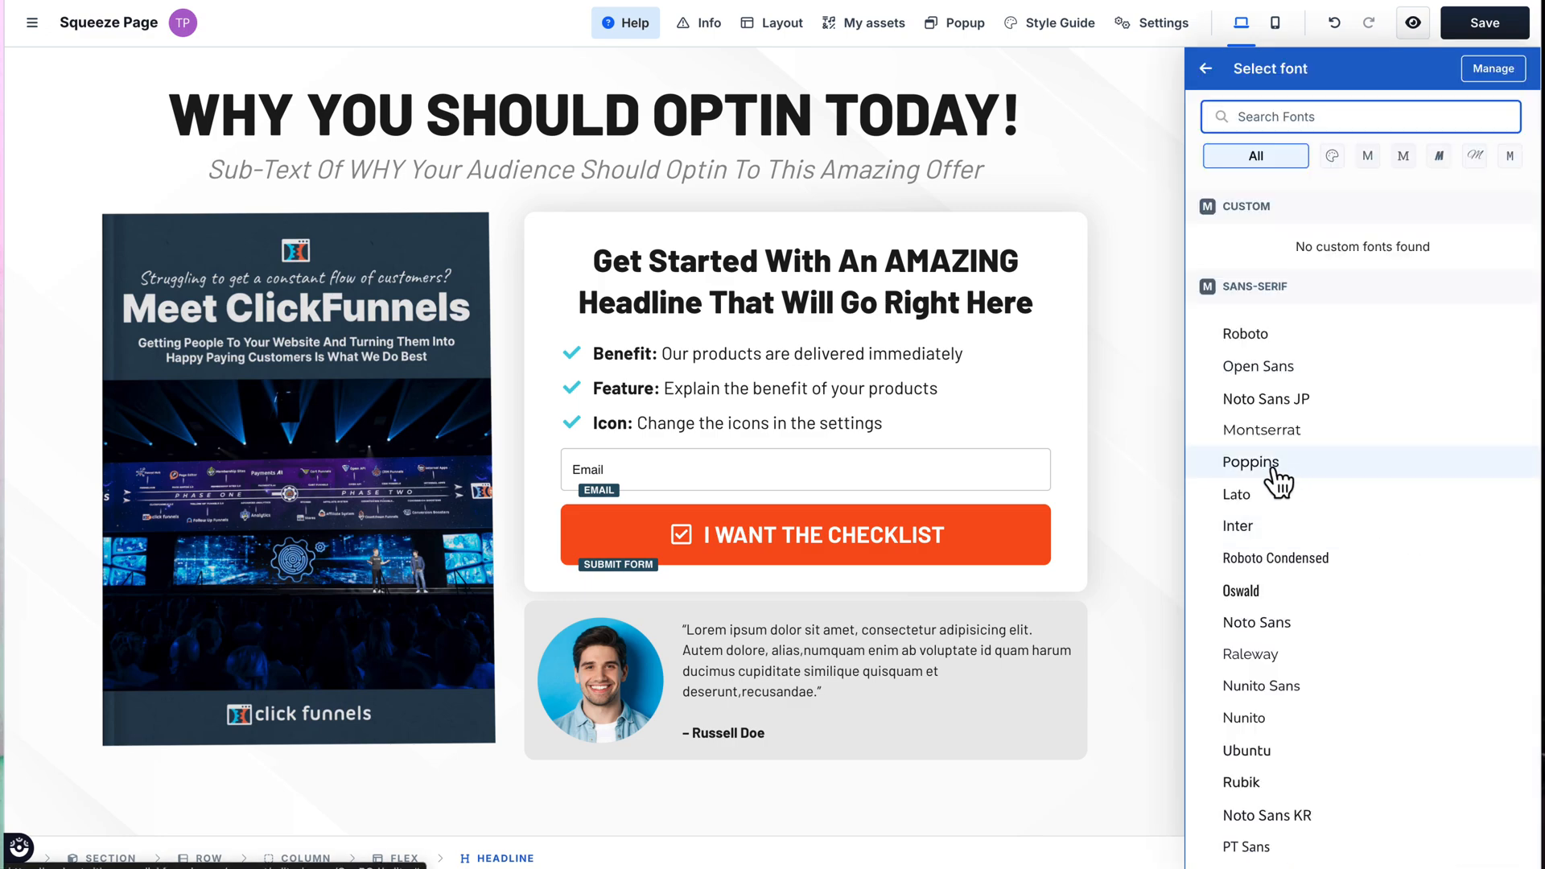
pyautogui.click(1191, 467)
pyautogui.moveTo(1369, 640); pyautogui.dragTo(1373, 644)
# Step: Change the text color of the headline above the benefits list to a custom orange, about #f69505
pyautogui.scroll(-3, 1375, 644)
pyautogui.scroll(-2, 1372, 644)
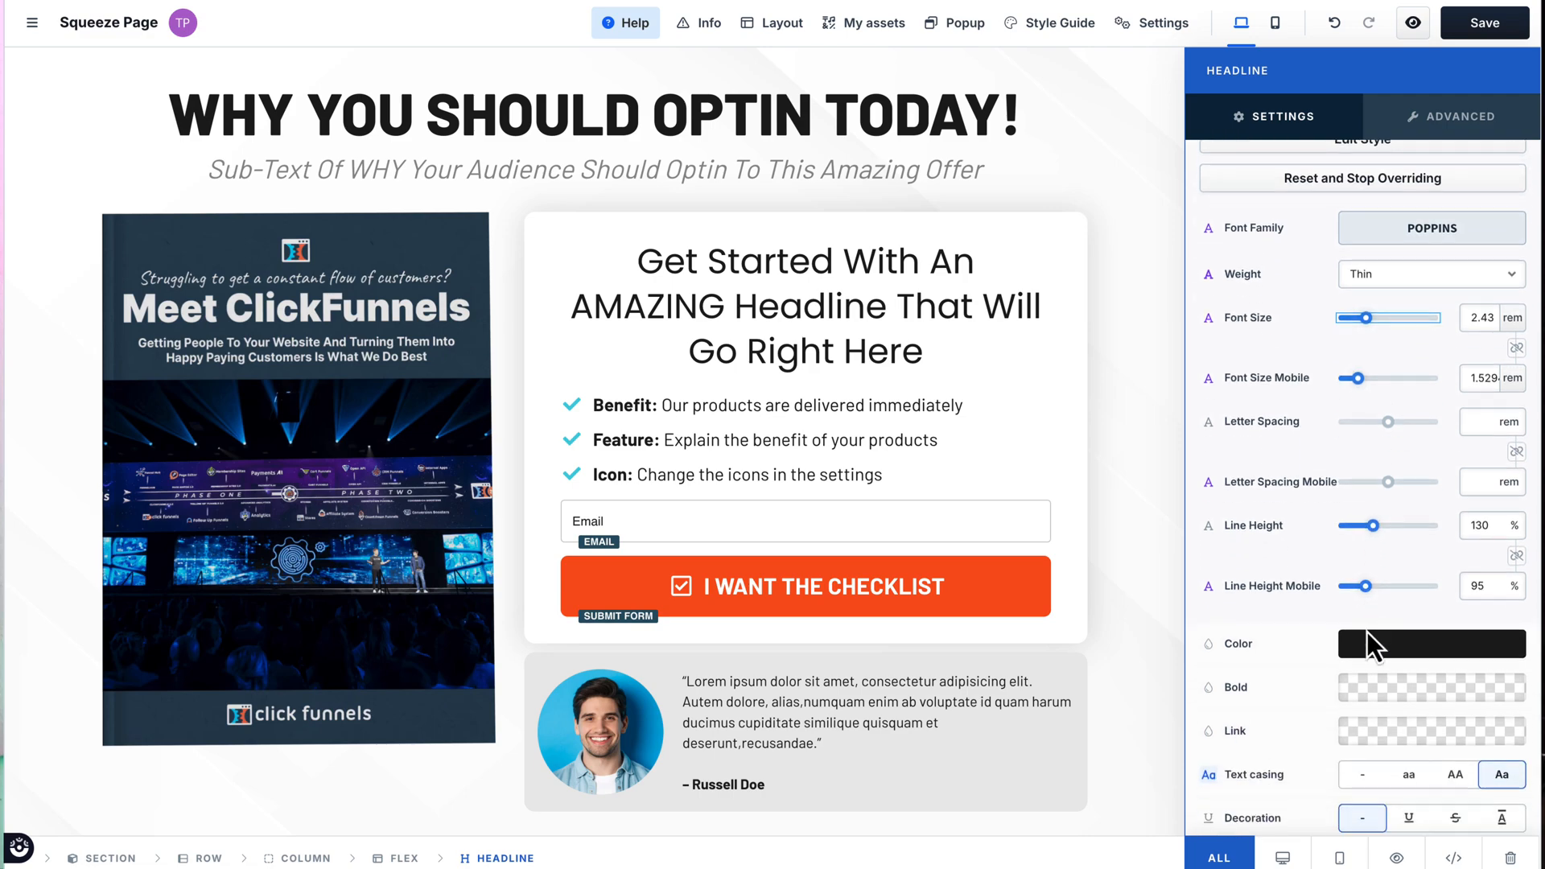
pyautogui.click(1376, 640)
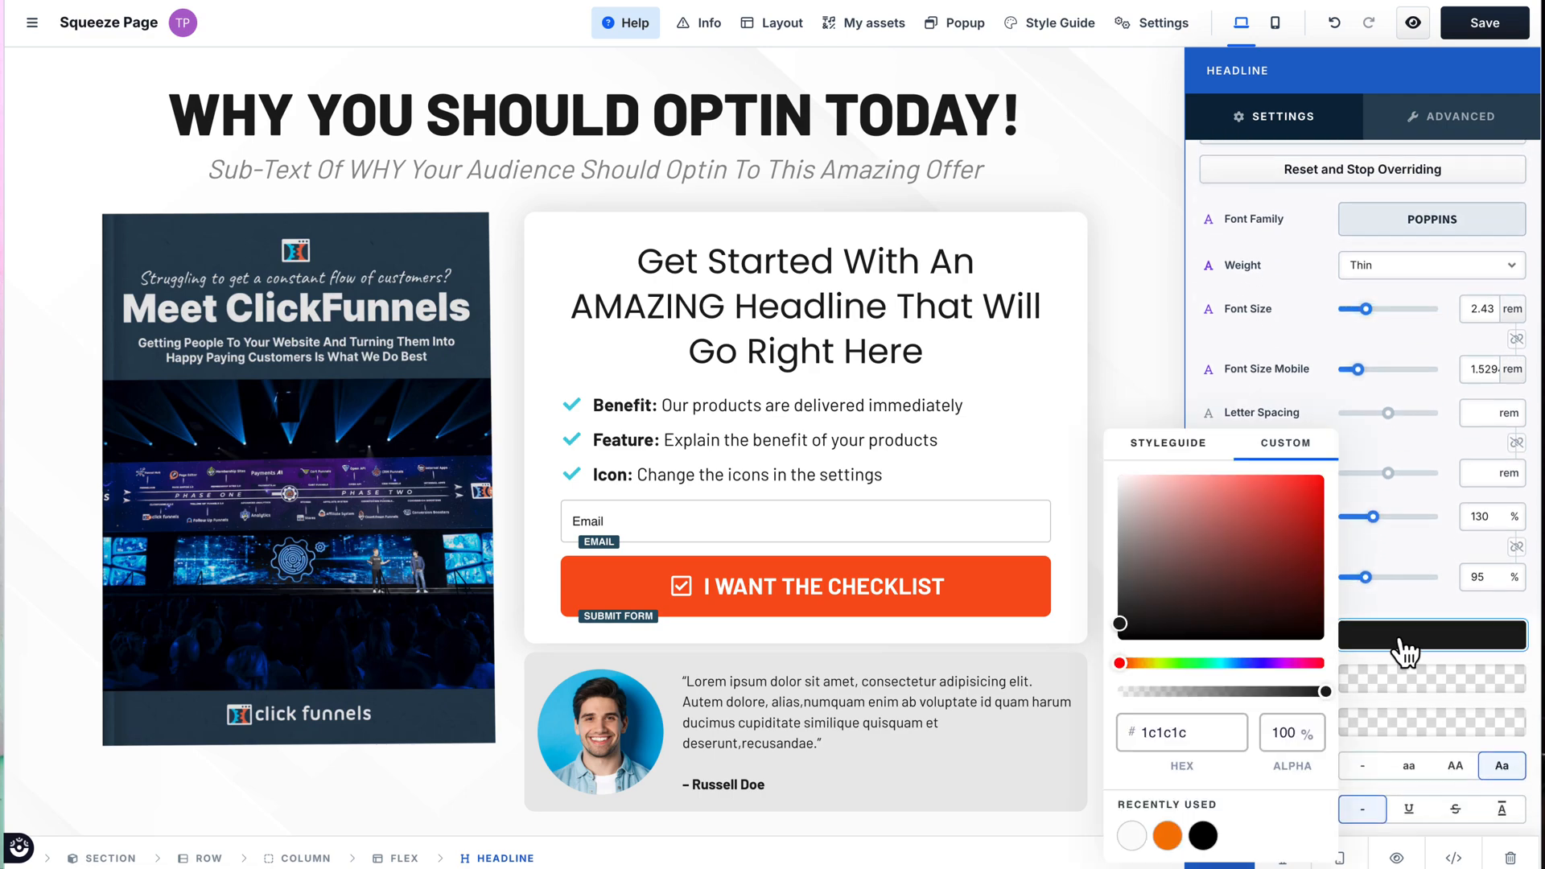
pyautogui.click(1139, 662)
pyautogui.moveTo(1119, 624)
pyautogui.mouseDown()
pyautogui.moveTo(1155, 621)
pyautogui.moveTo(1321, 483)
pyautogui.mouseUp()
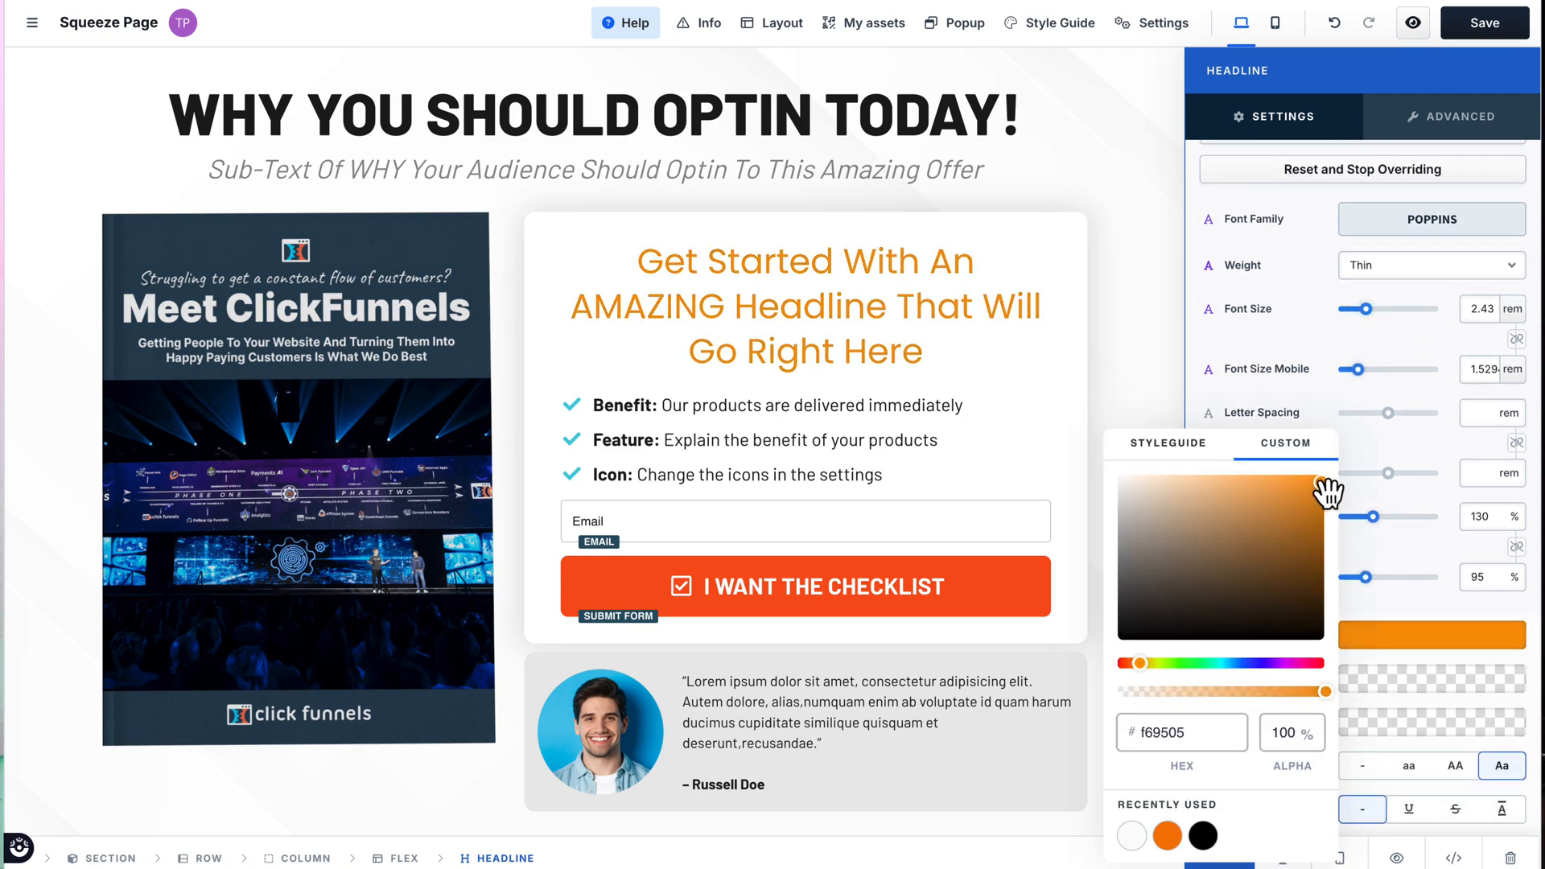
pyautogui.click(1359, 448)
pyautogui.scroll(-1, 1360, 443)
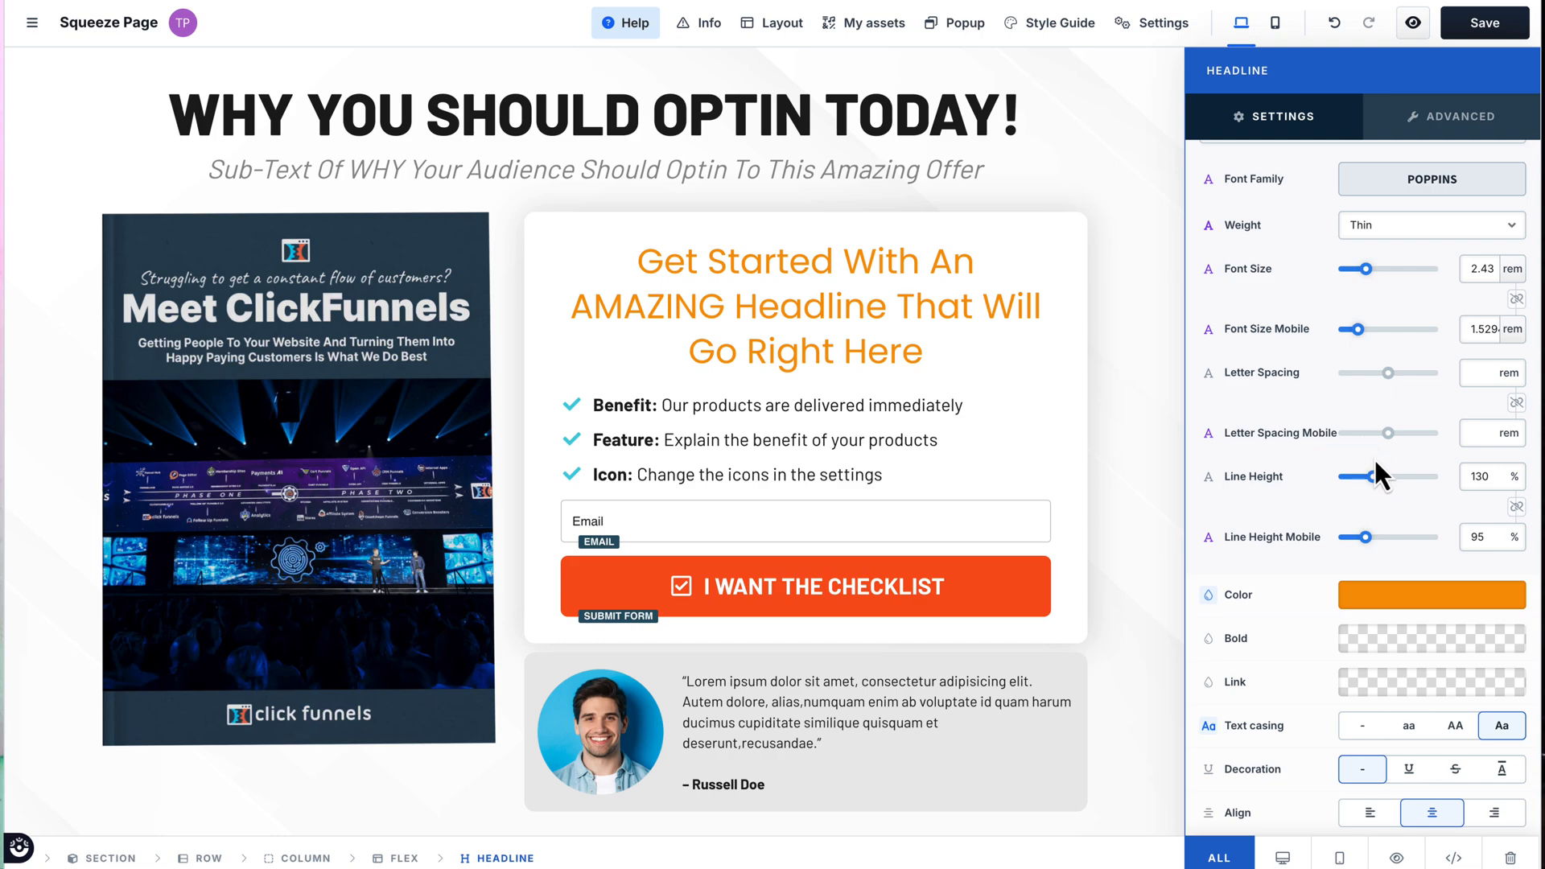
# Step: Left-align the orange headline and move it below the benefits list, directly above the email field
pyautogui.click(1372, 814)
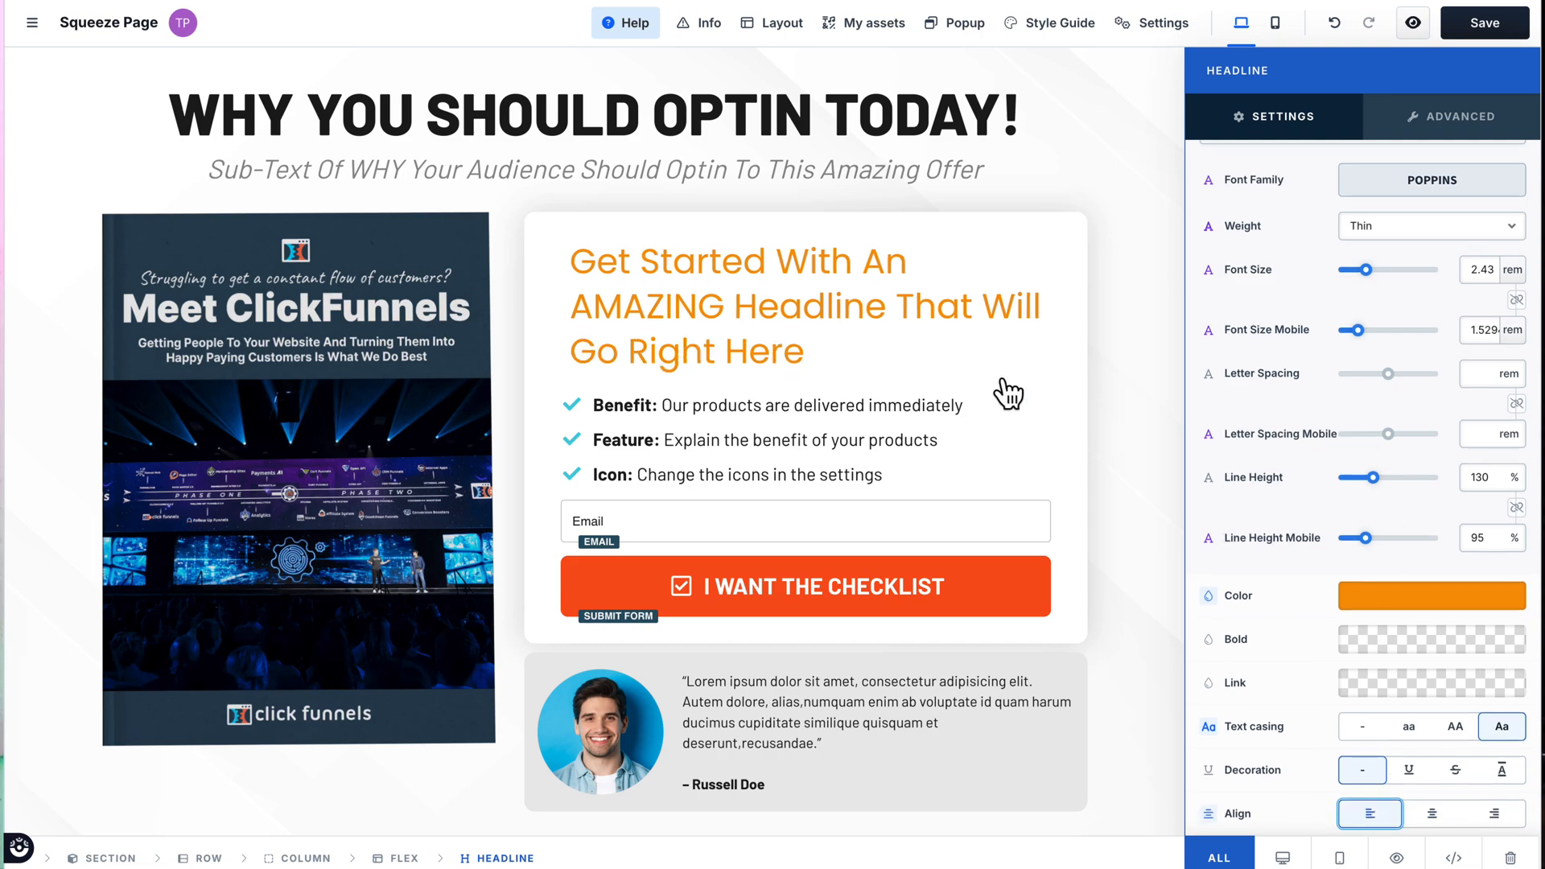
pyautogui.click(930, 358)
pyautogui.moveTo(921, 229); pyautogui.dragTo(915, 483)
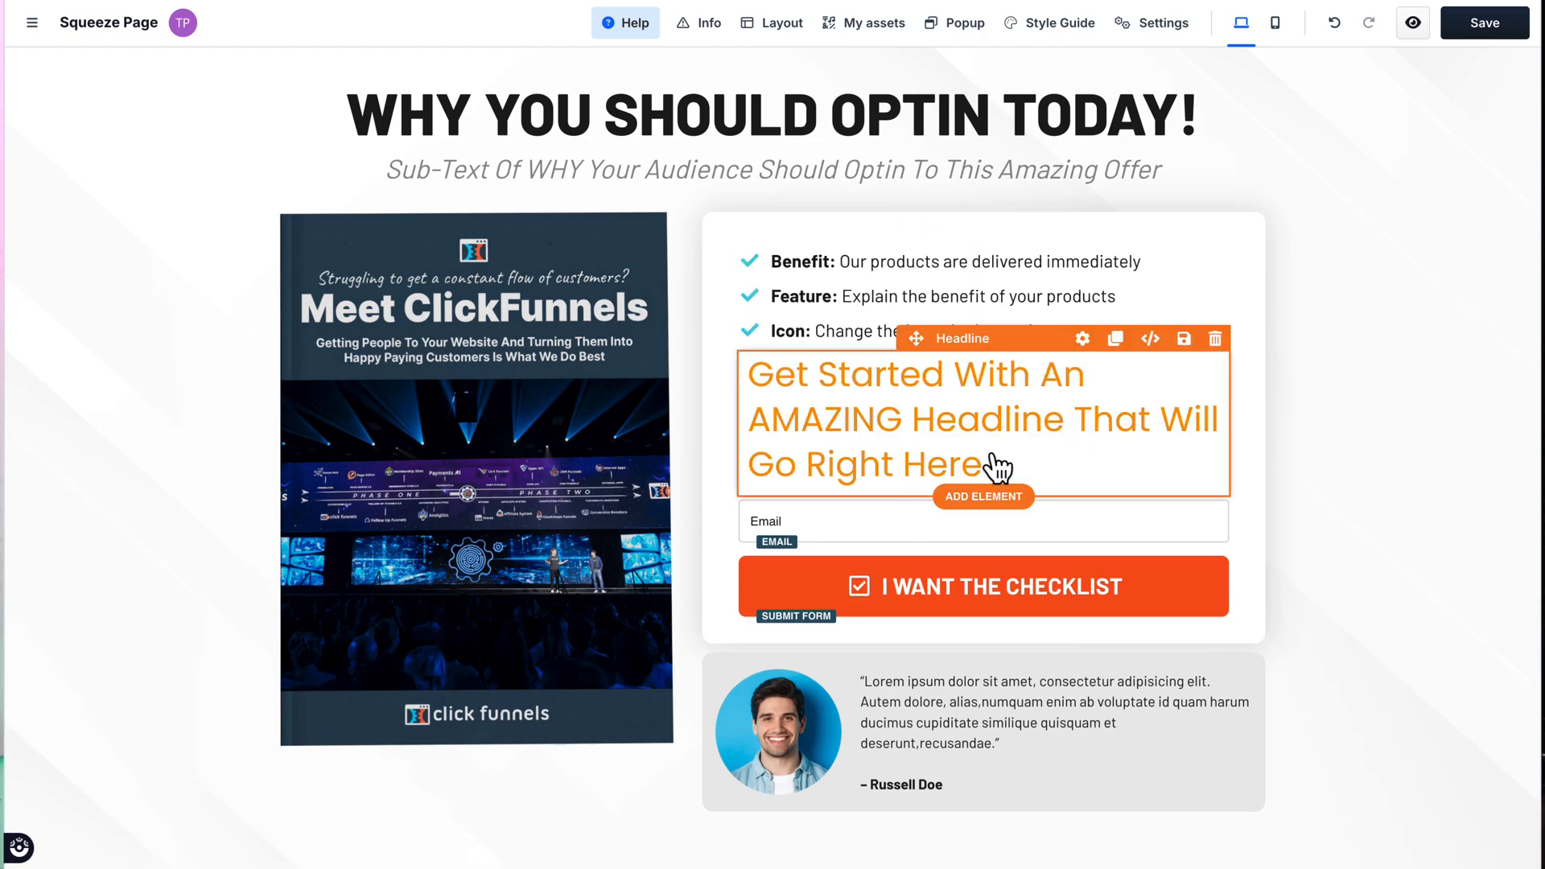
# Step: Add a select box form element between the orange headline and the email field
pyautogui.click(990, 515)
pyautogui.scroll(-4, 1352, 448)
pyautogui.scroll(-3, 1357, 457)
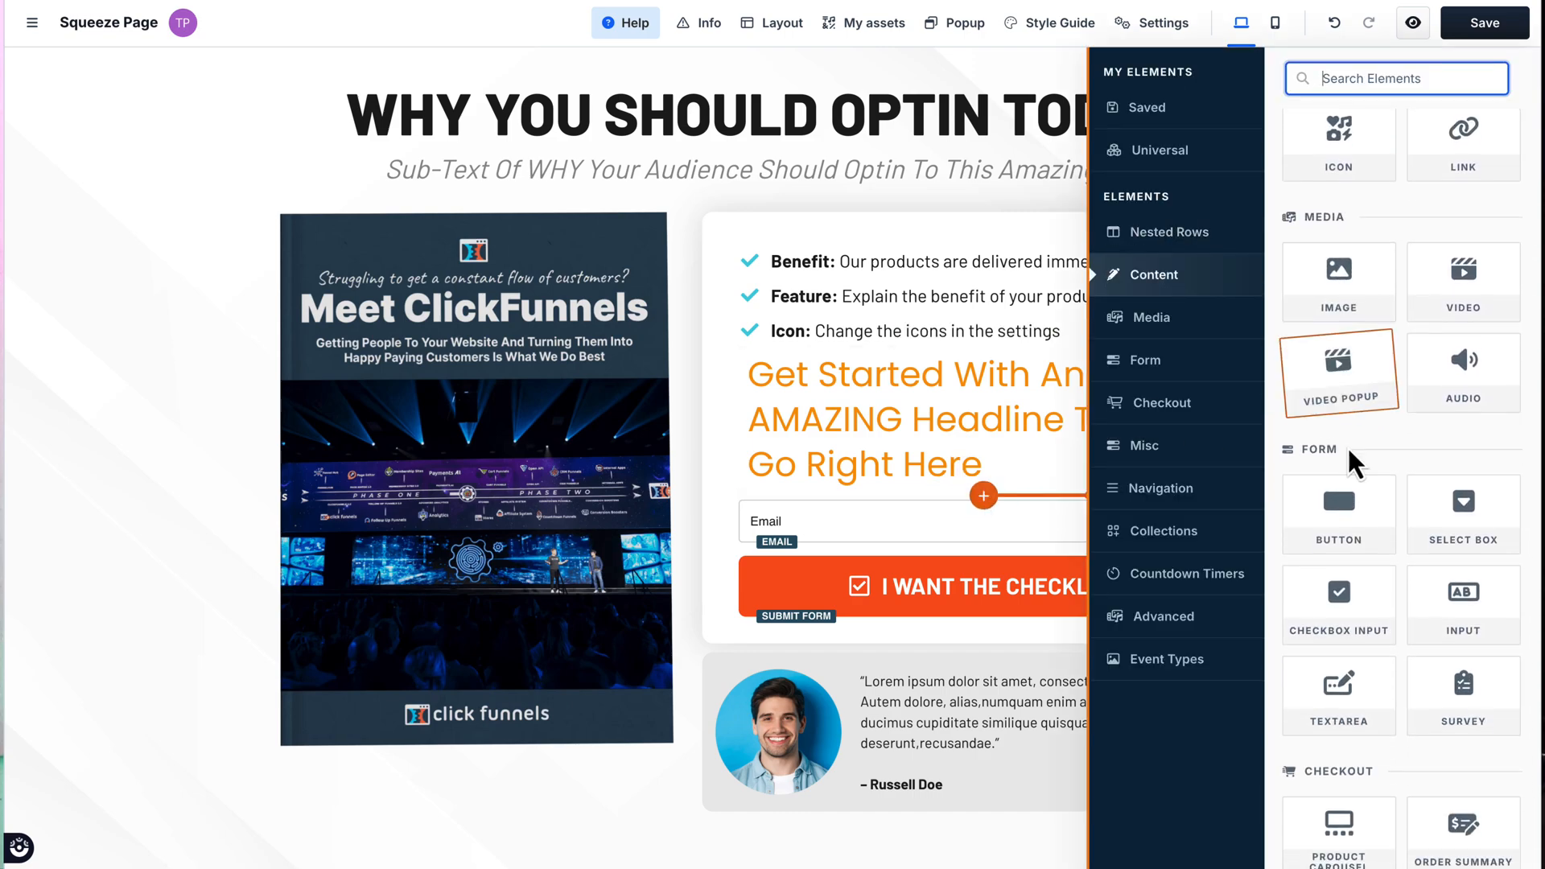
pyautogui.click(1458, 326)
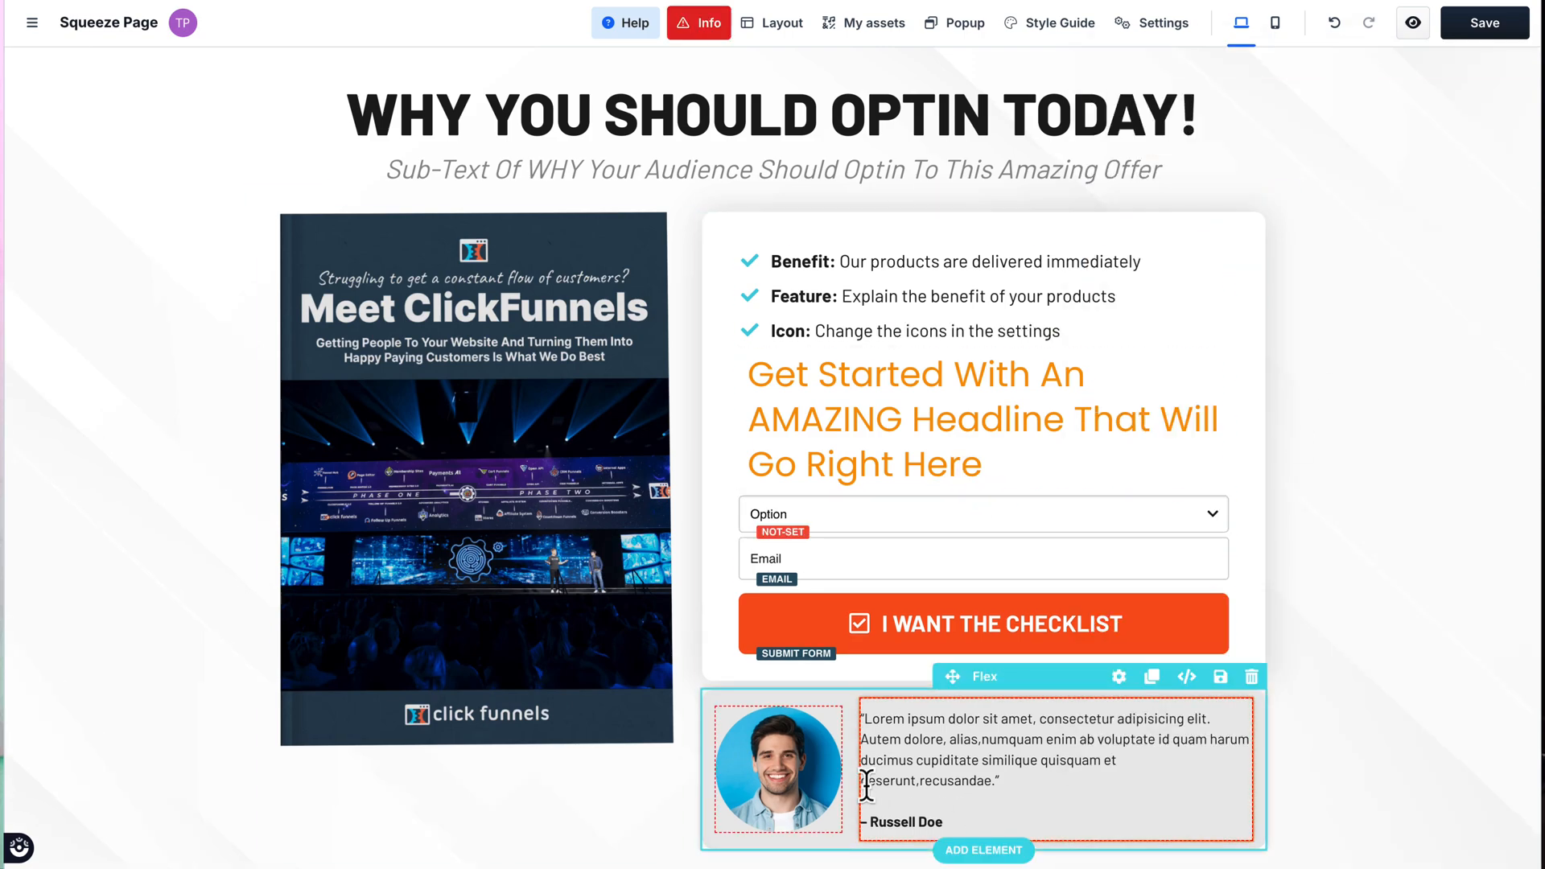
# Step: Replace the portrait image in the testimonial block with the FitLife Bootcamp image from the gallery
pyautogui.click(791, 797)
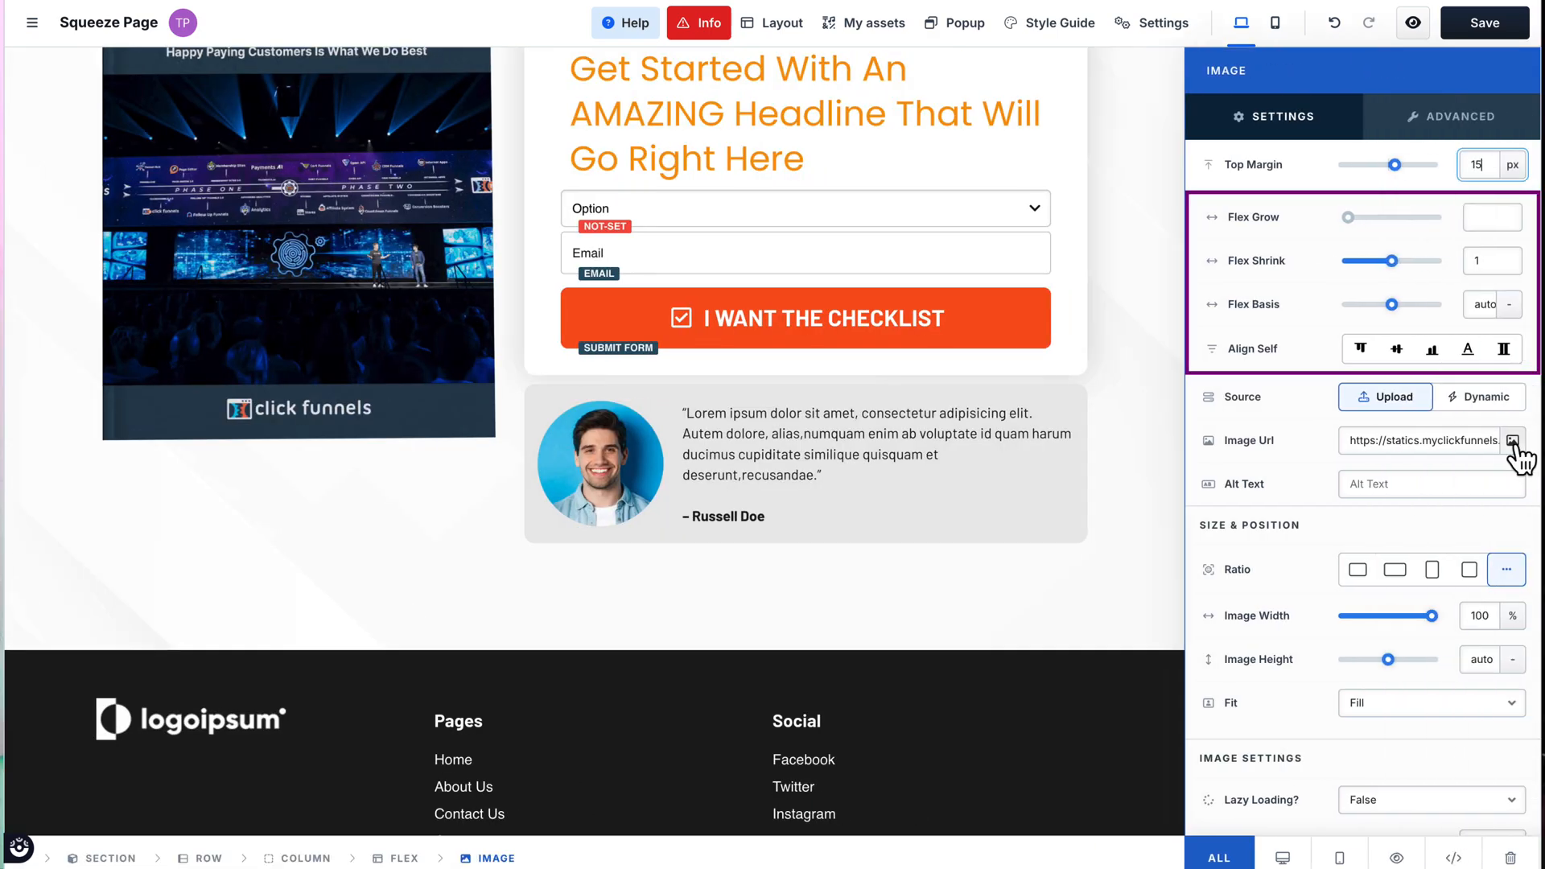
pyautogui.click(1513, 442)
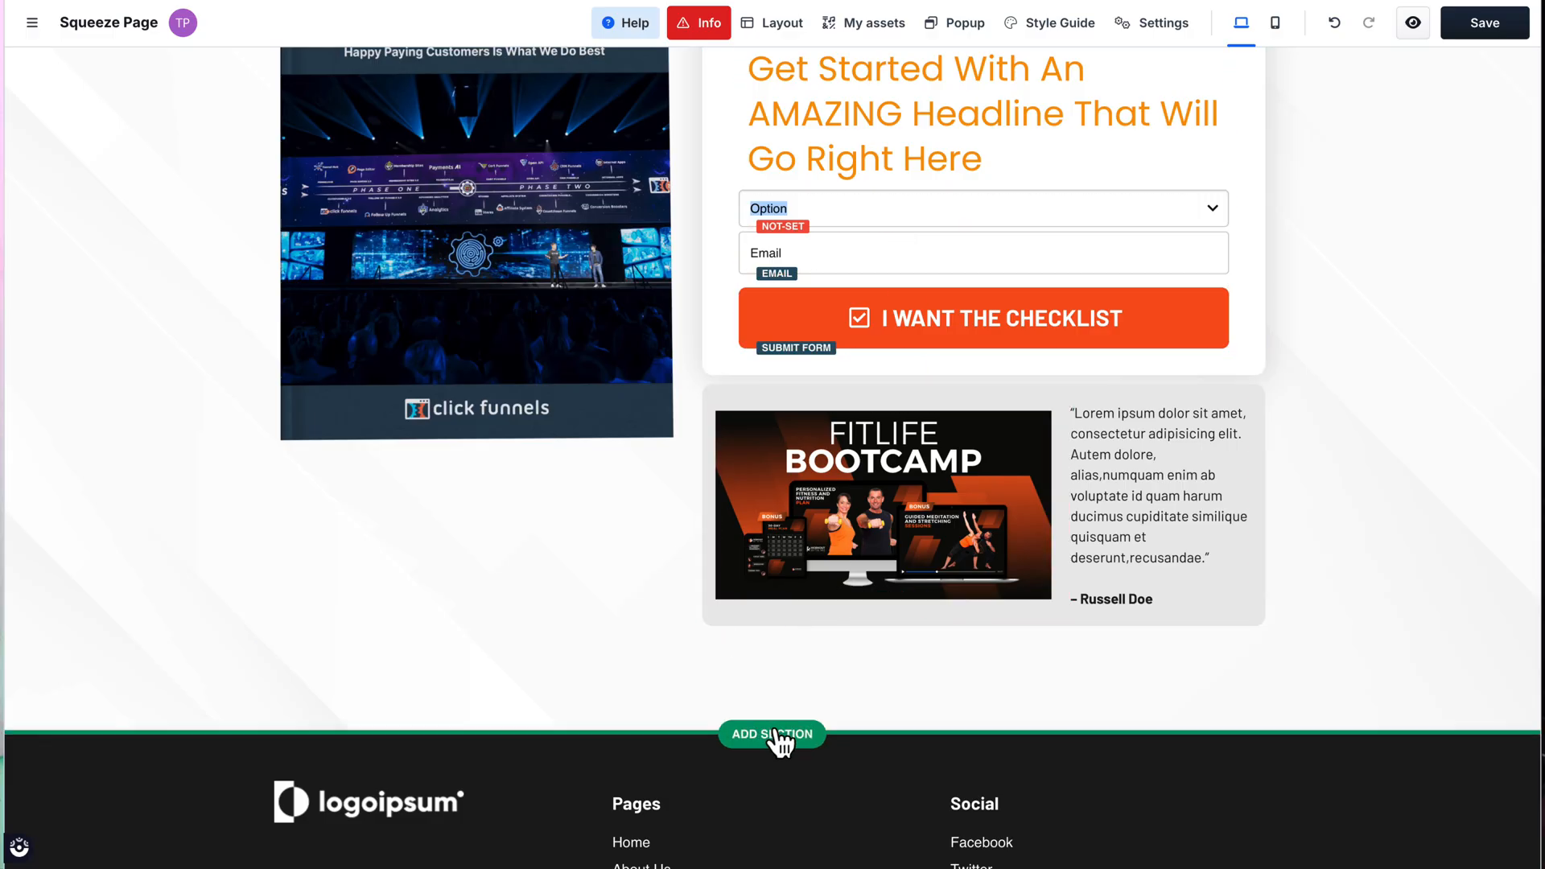
# Step: Insert a blank section above the footer and give it a three-column row
pyautogui.click(750, 733)
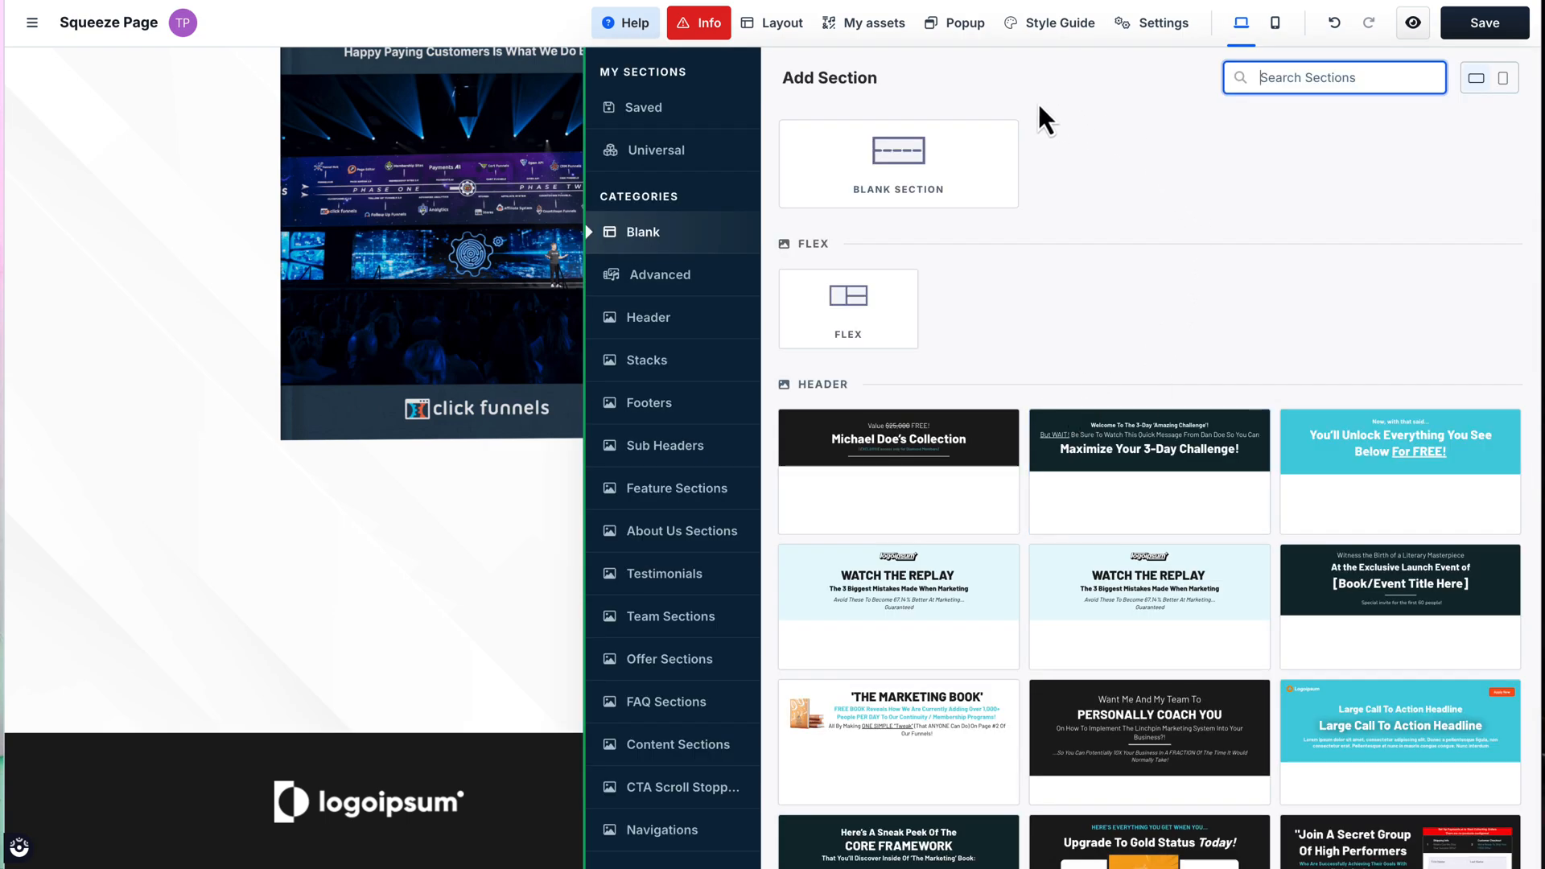
pyautogui.moveTo(893, 149); pyautogui.dragTo(904, 172)
pyautogui.click(904, 174)
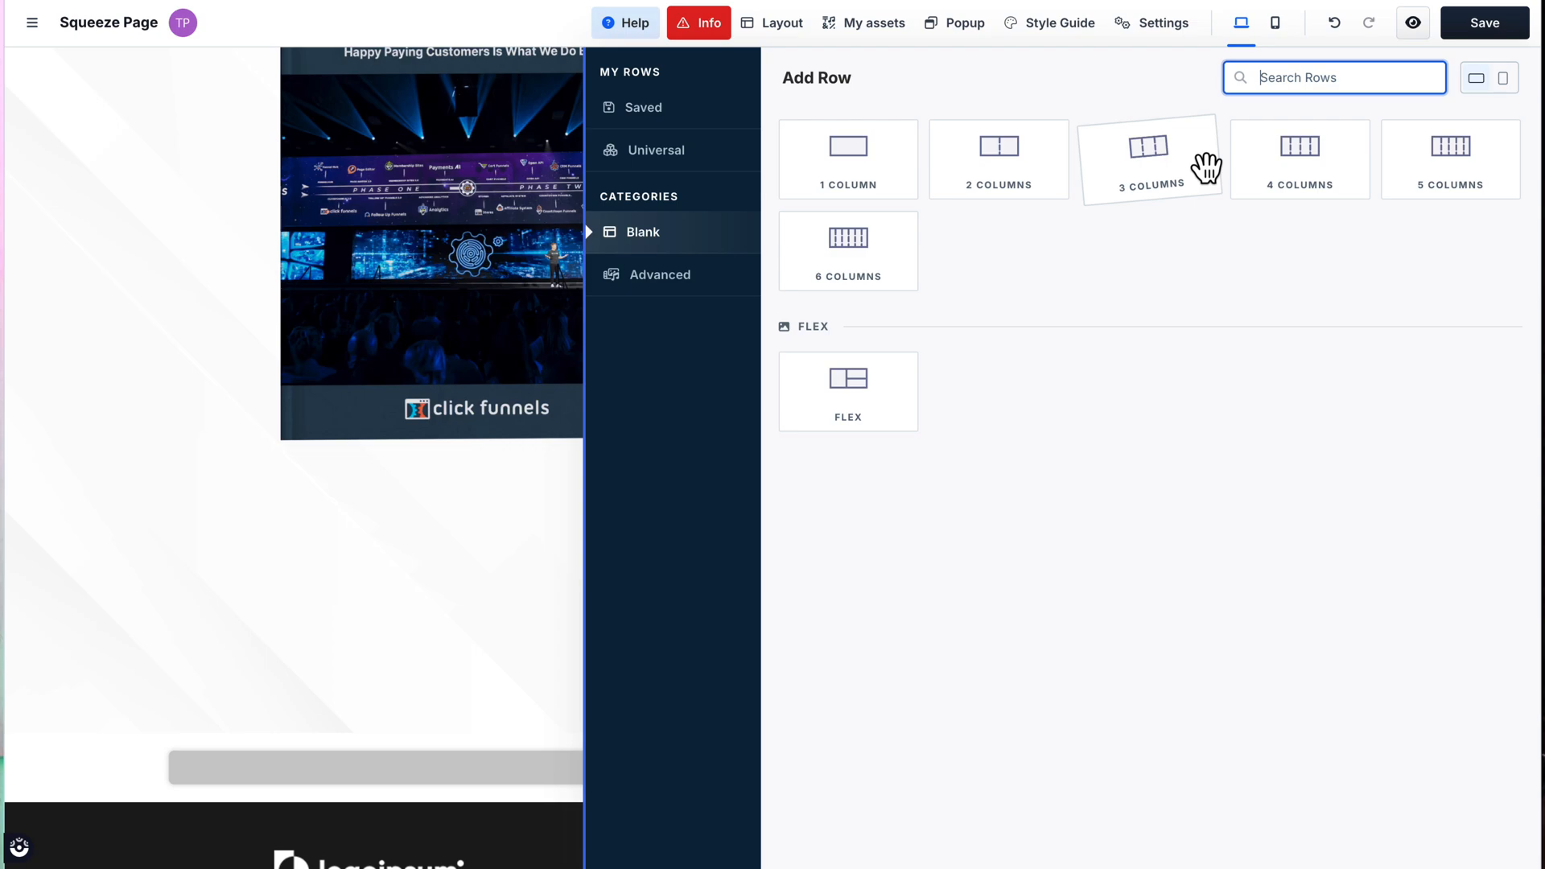
pyautogui.click(1181, 165)
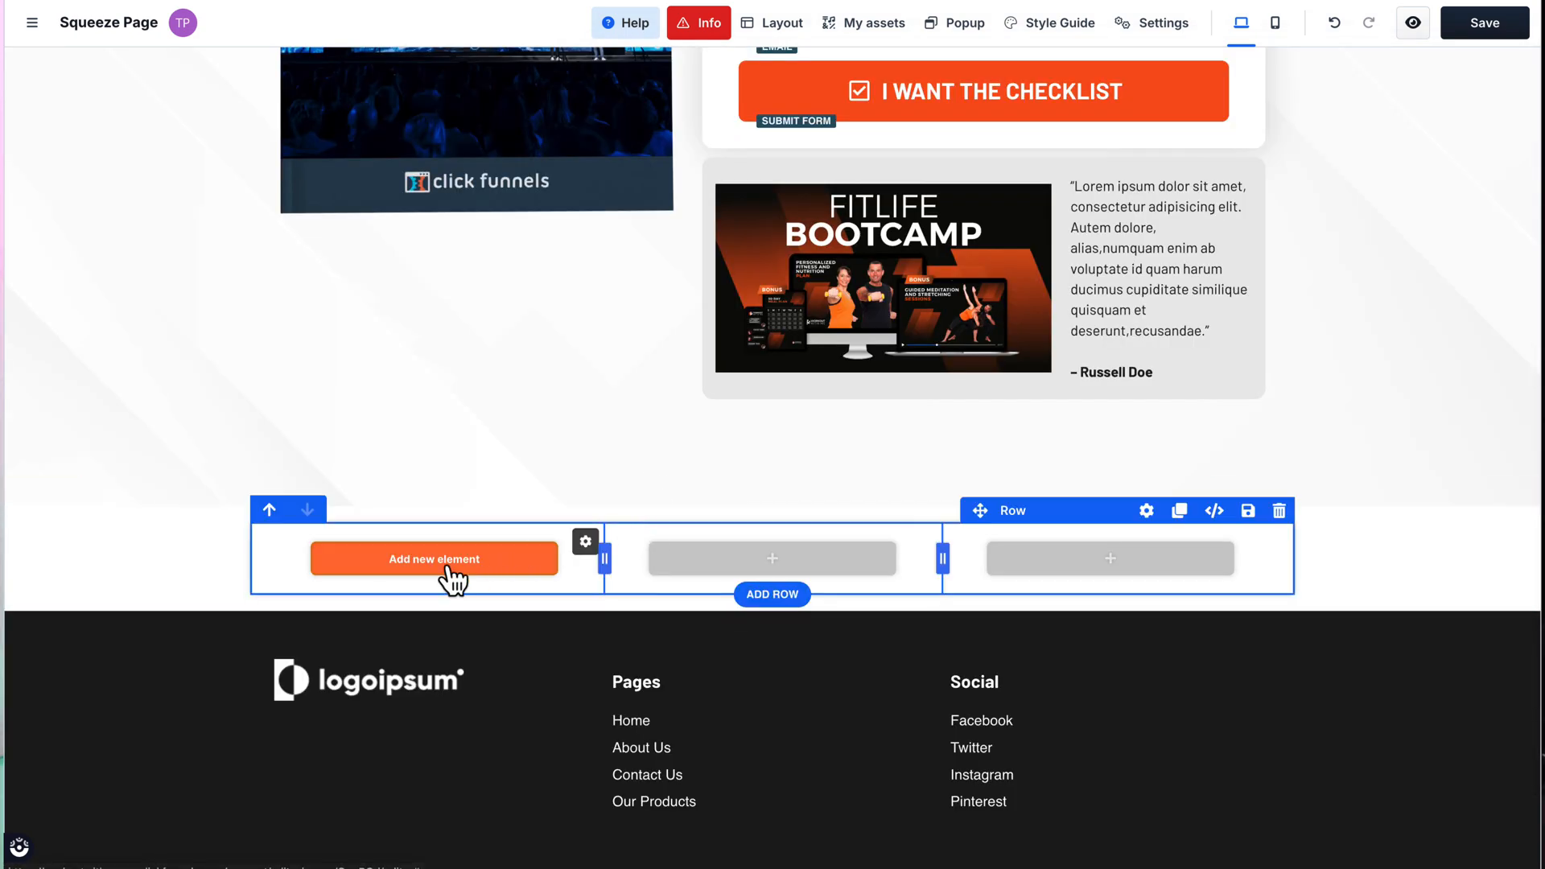
# Step: Add a headline element with a video element below it in the first column of the new row
pyautogui.click(447, 563)
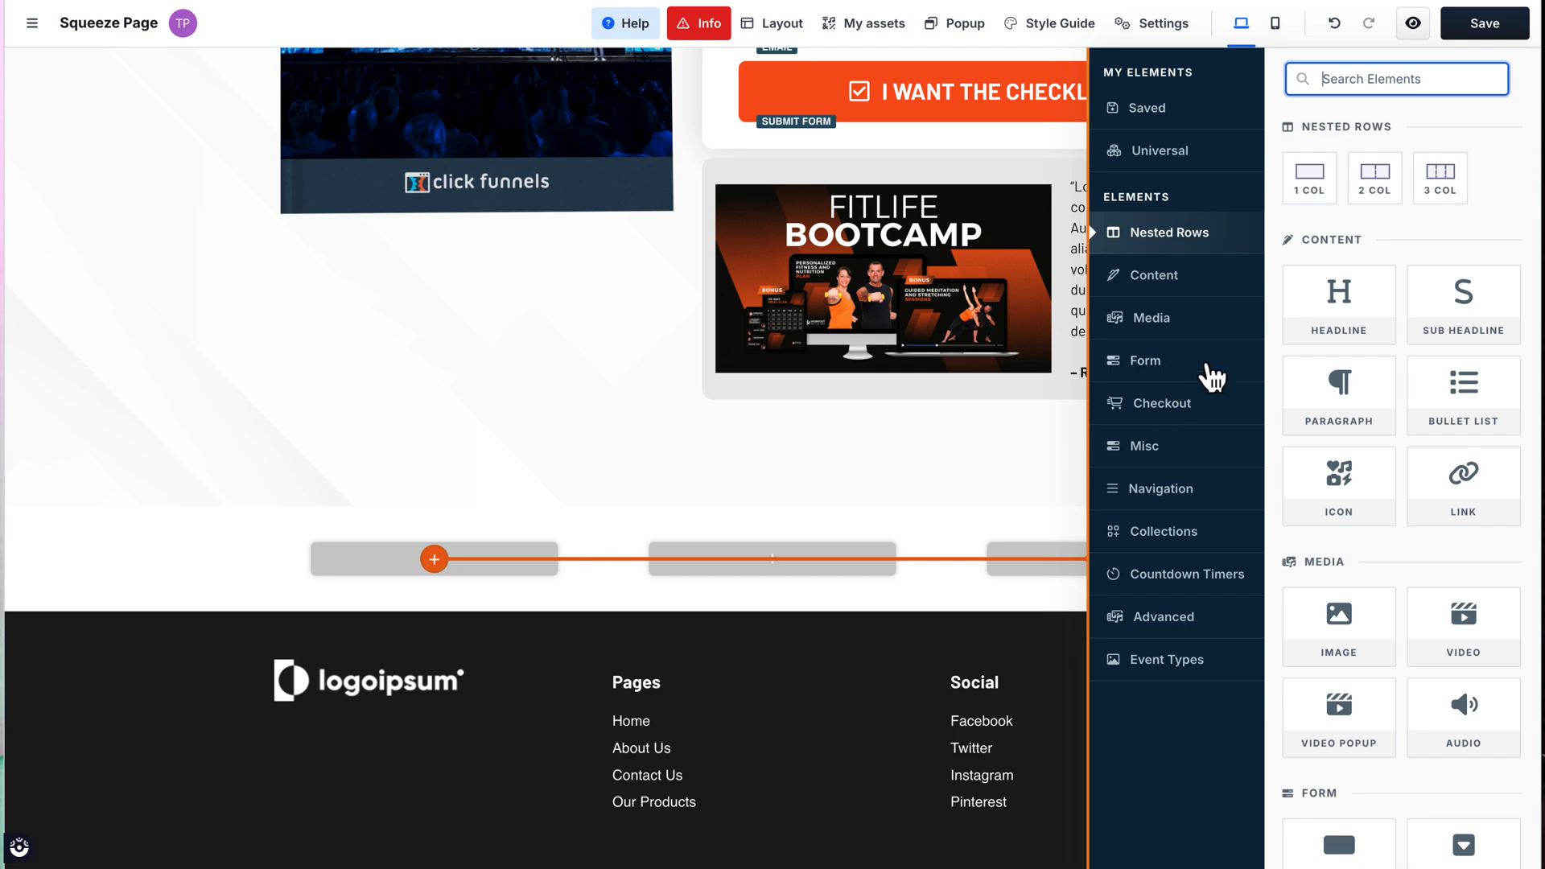
pyautogui.click(1326, 304)
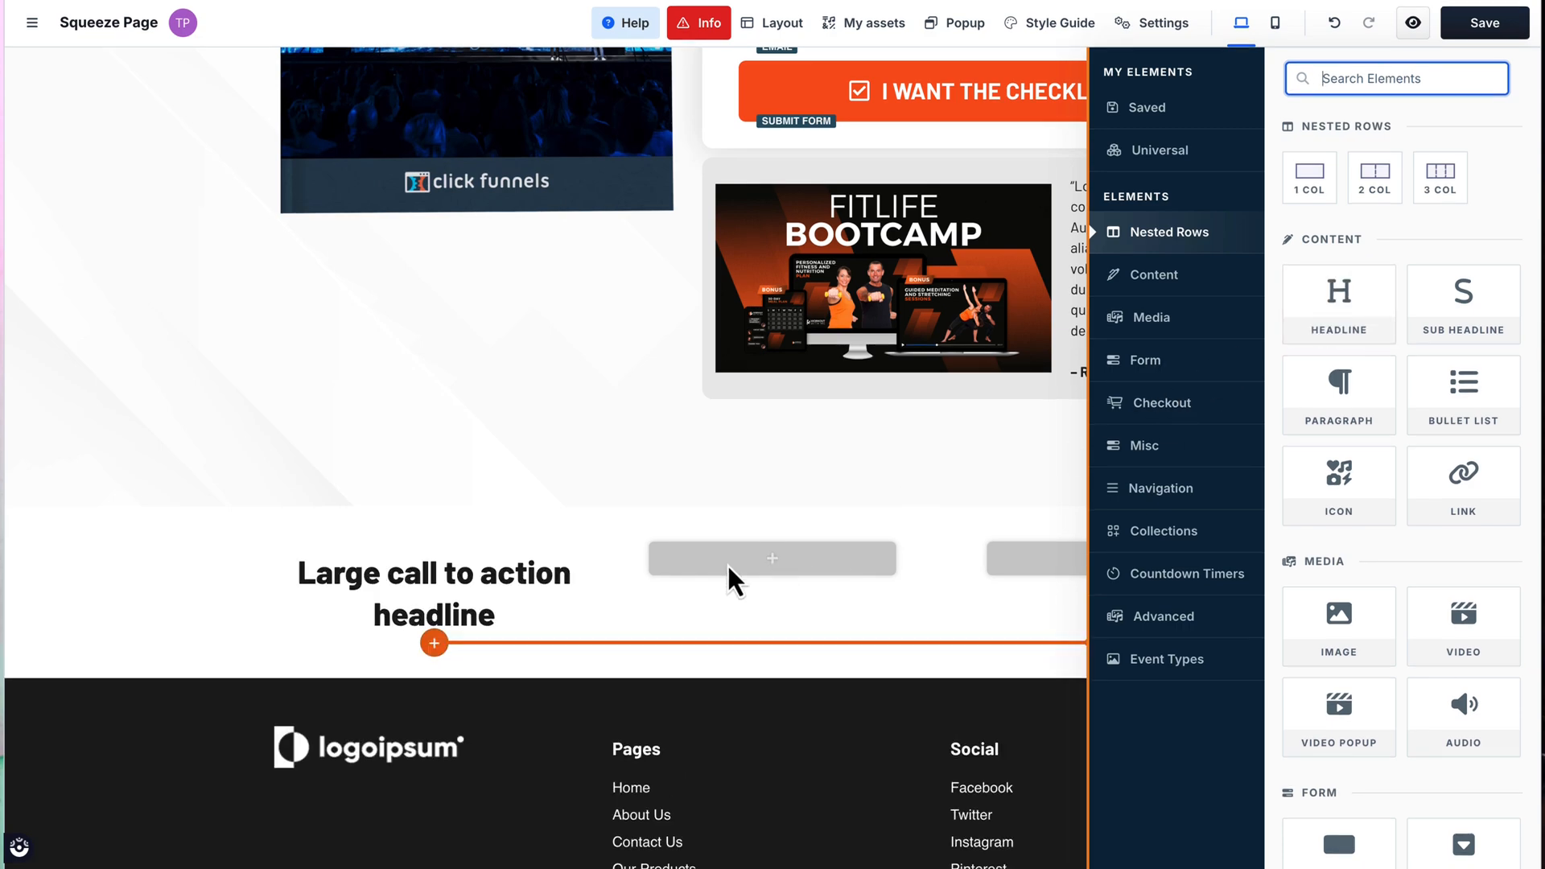
pyautogui.click(435, 644)
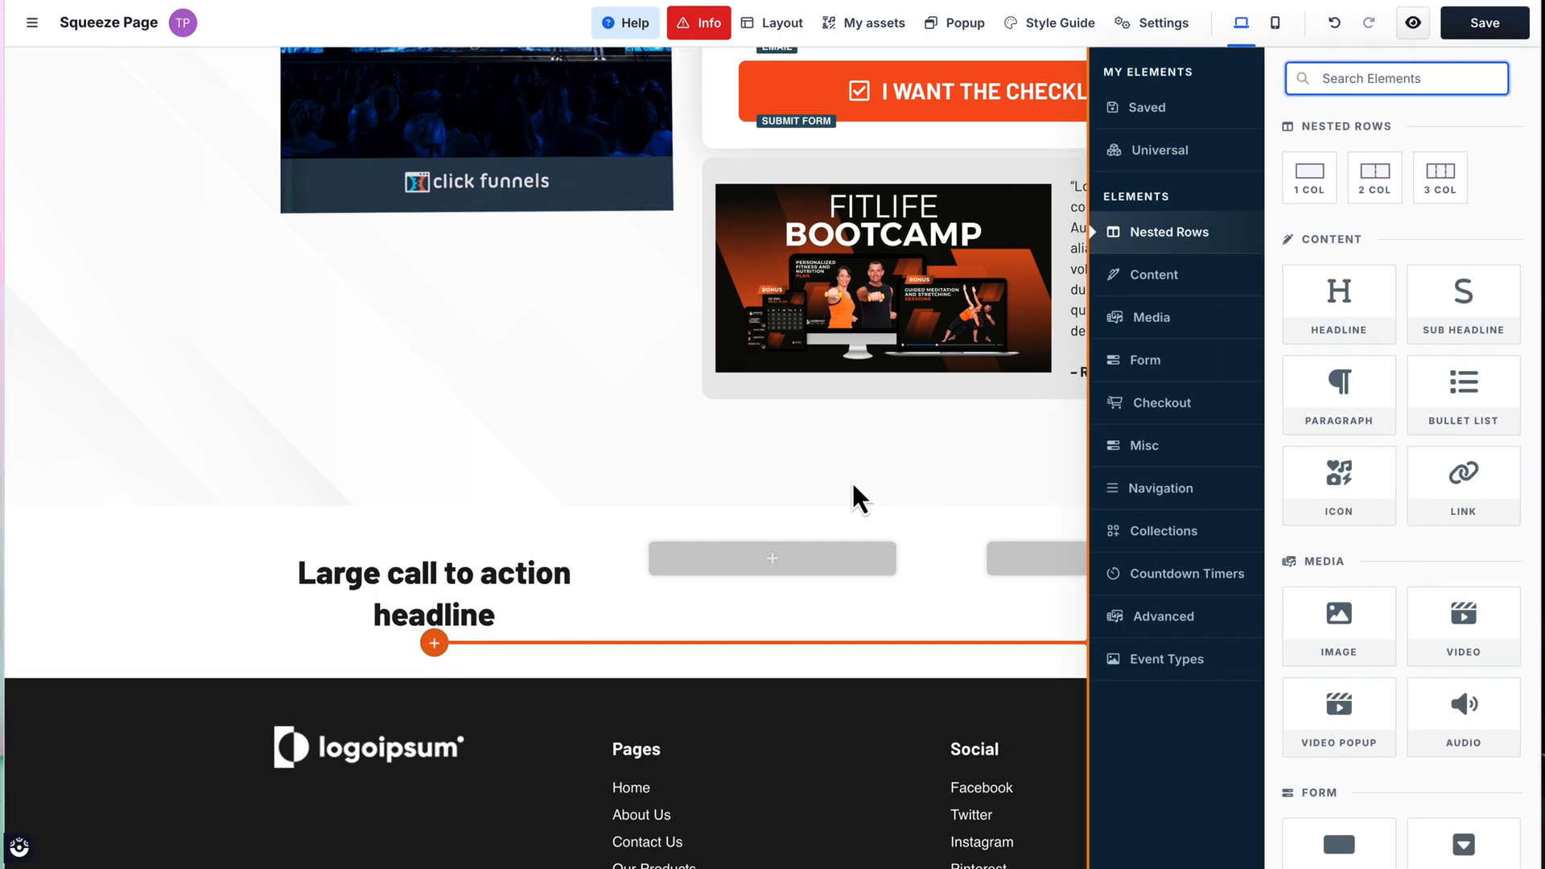
pyautogui.click(1452, 627)
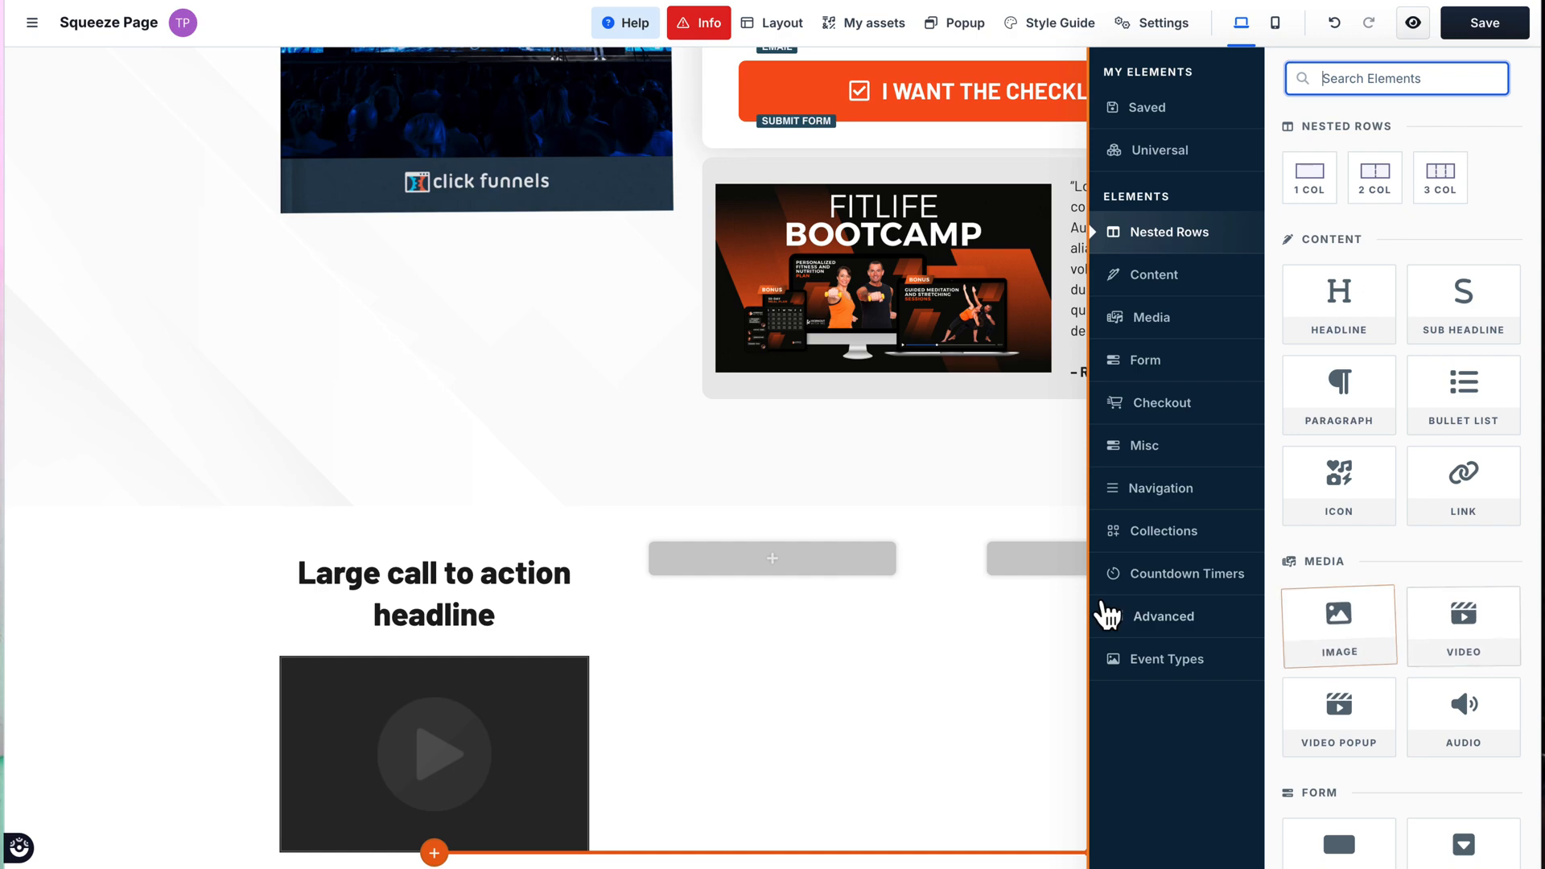
pyautogui.click(531, 515)
pyautogui.scroll(-4, 700, 548)
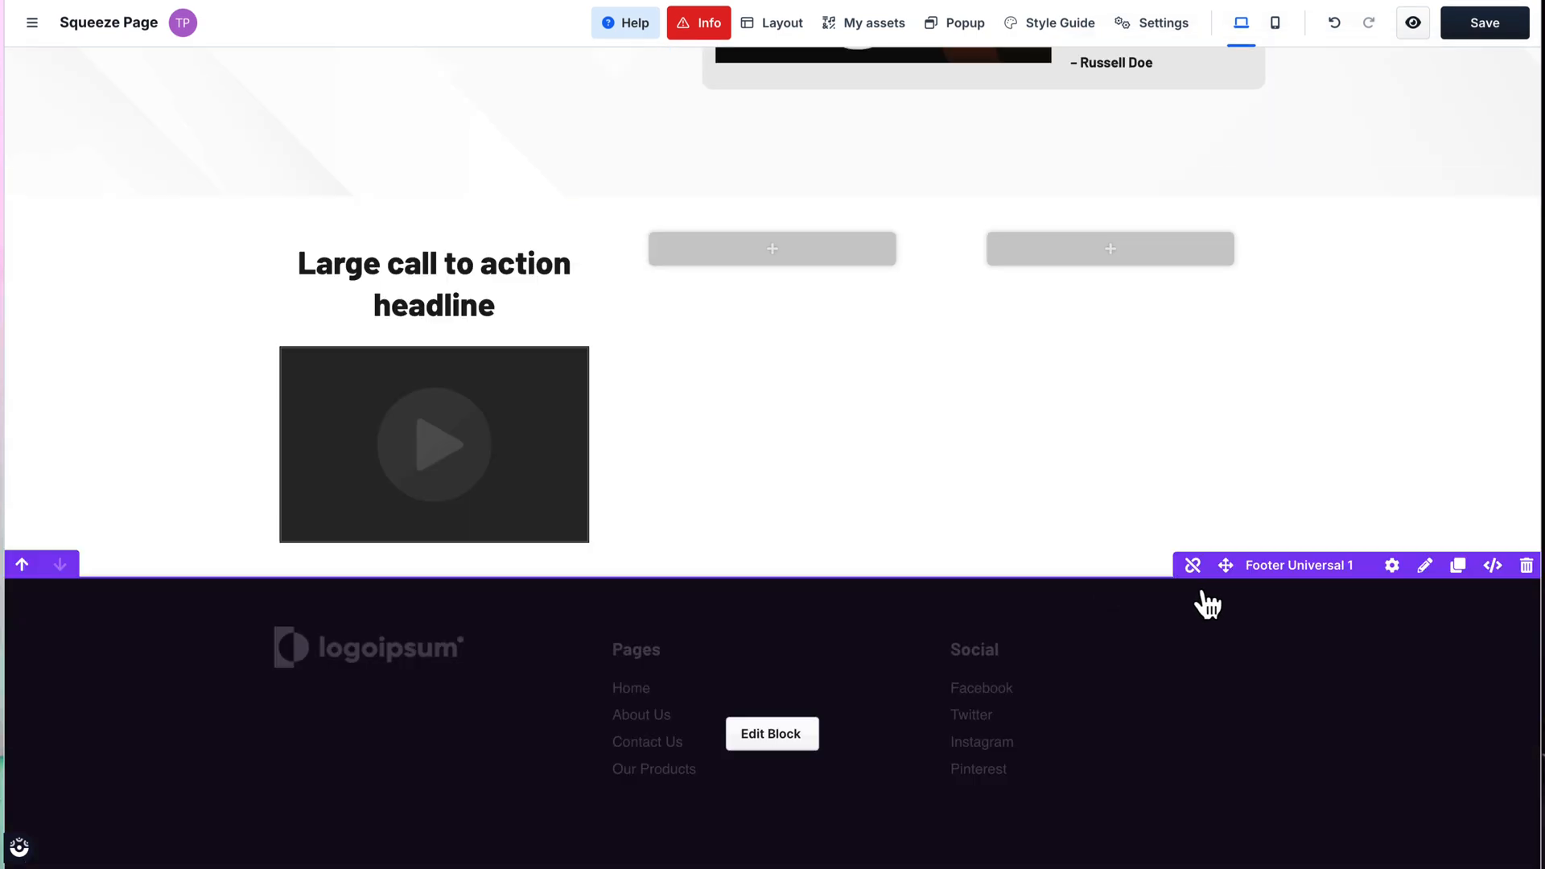
pyautogui.moveTo(1285, 573)
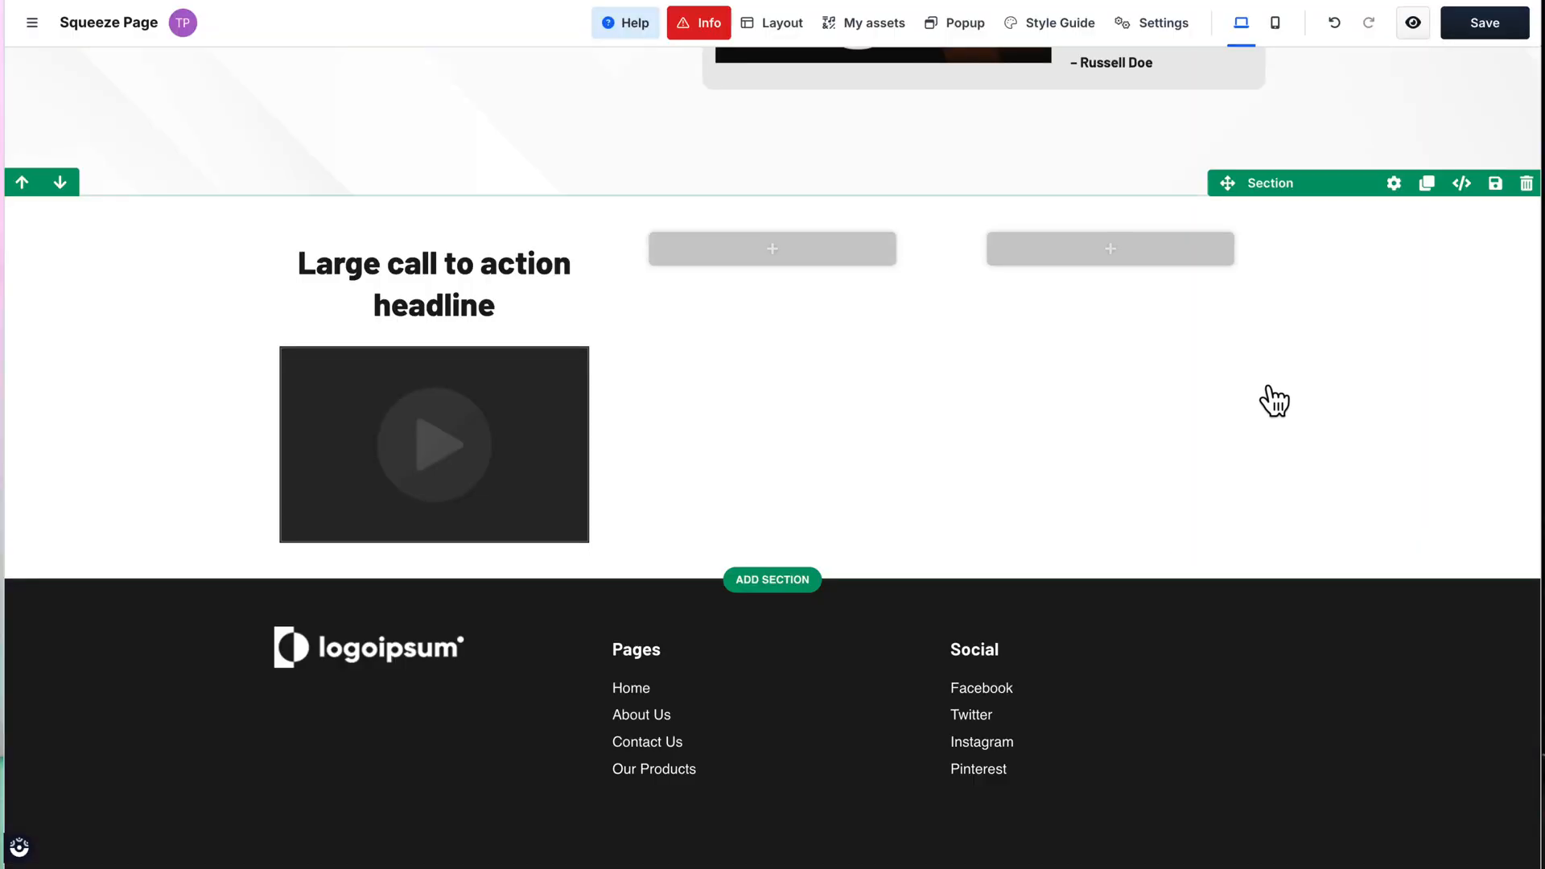
# Step: In the mobile view, override the main headline's typography and set its mobile font size to 2.08 rem
pyautogui.scroll(10, 1274, 402)
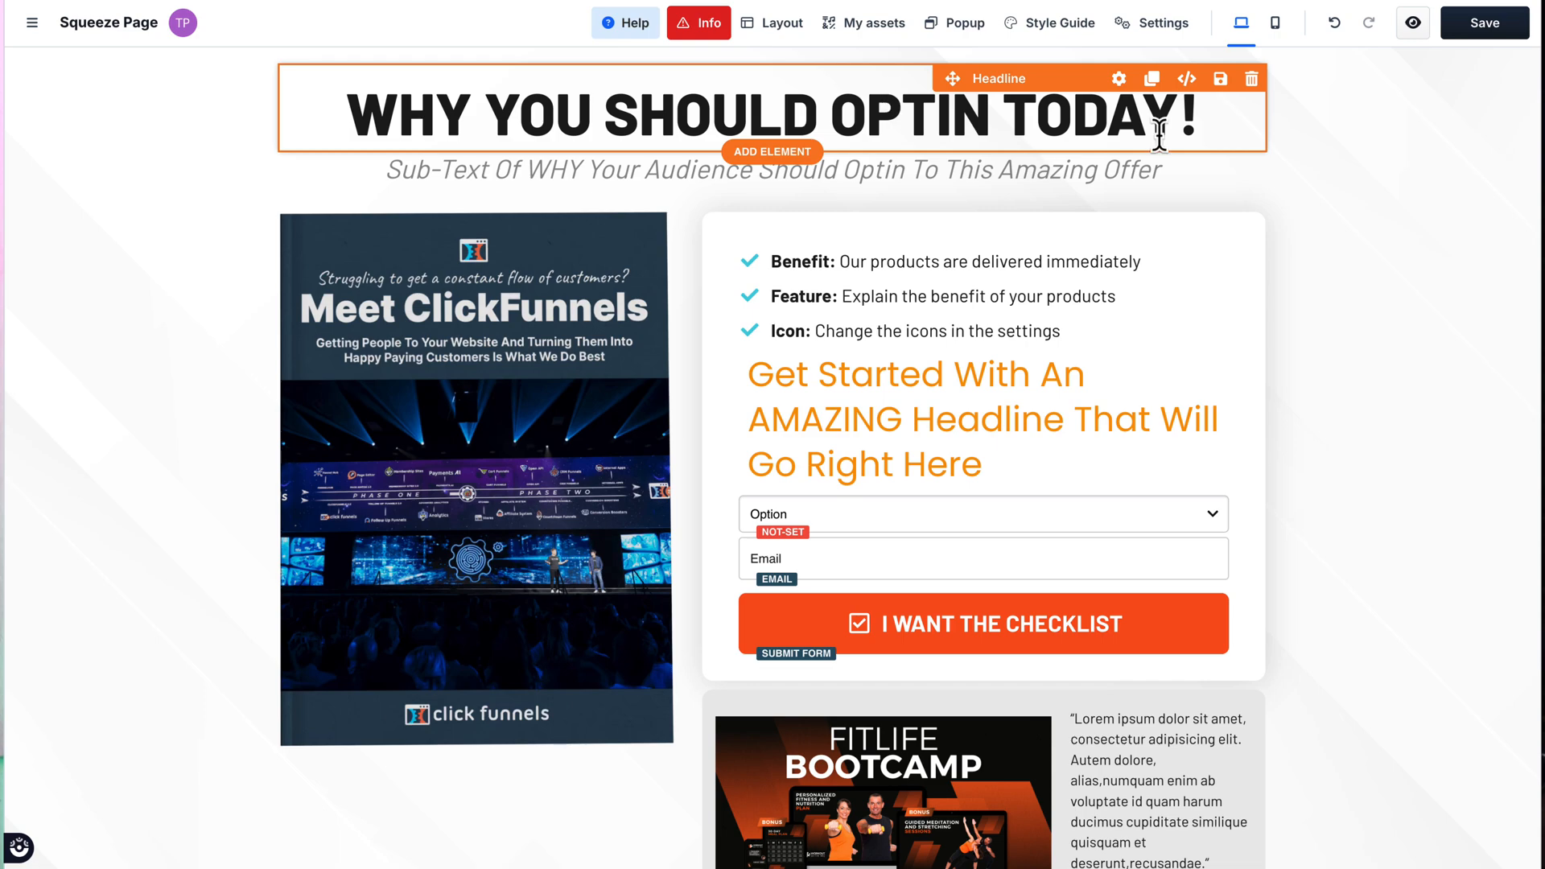
pyautogui.click(1278, 23)
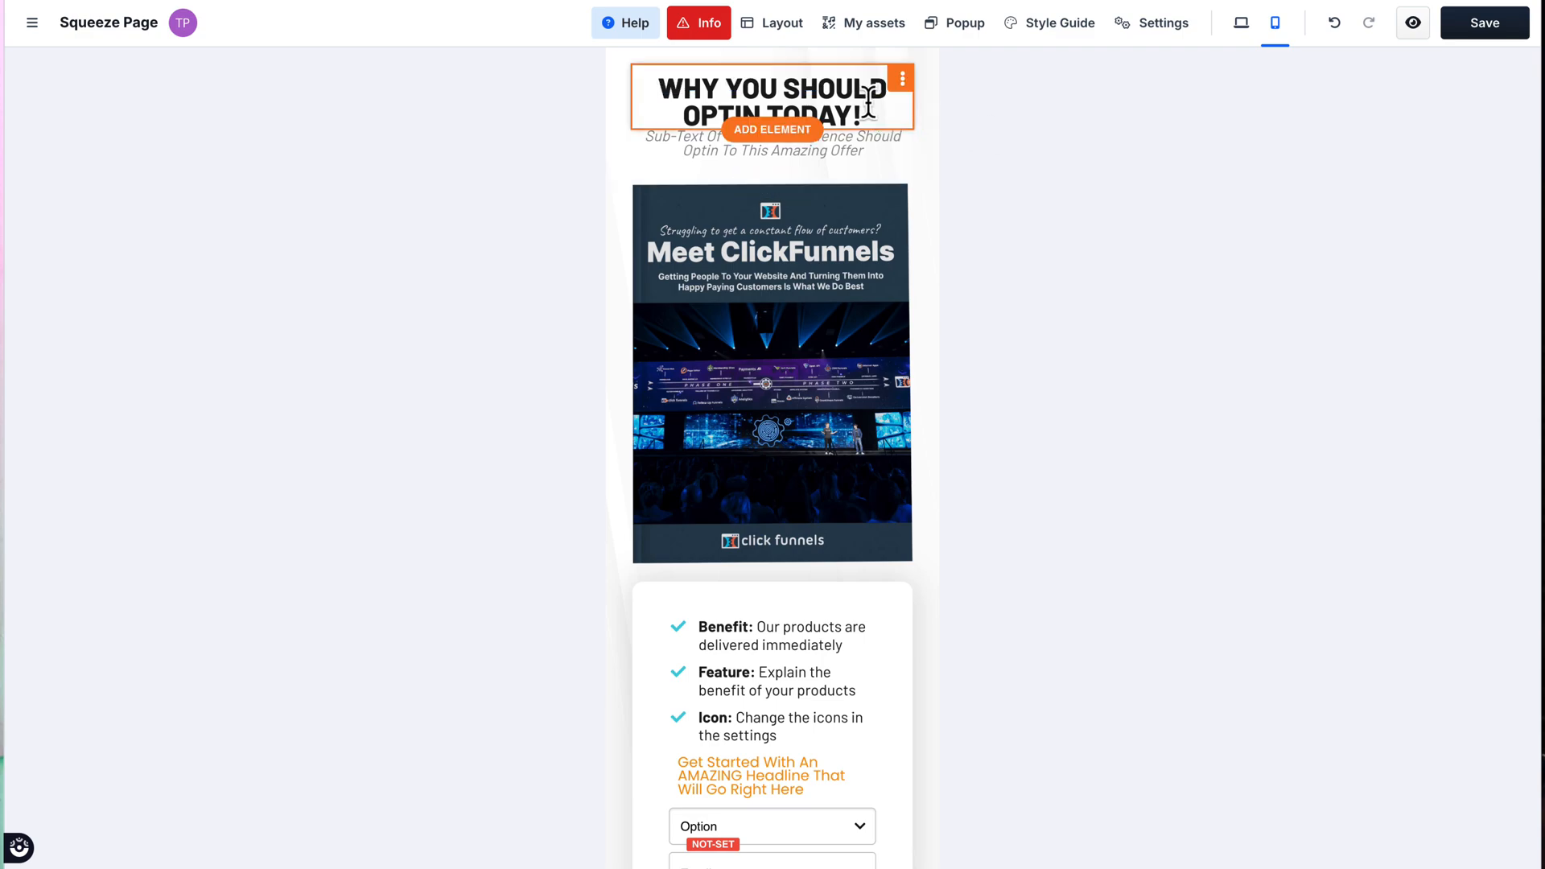
pyautogui.click(902, 79)
pyautogui.click(828, 118)
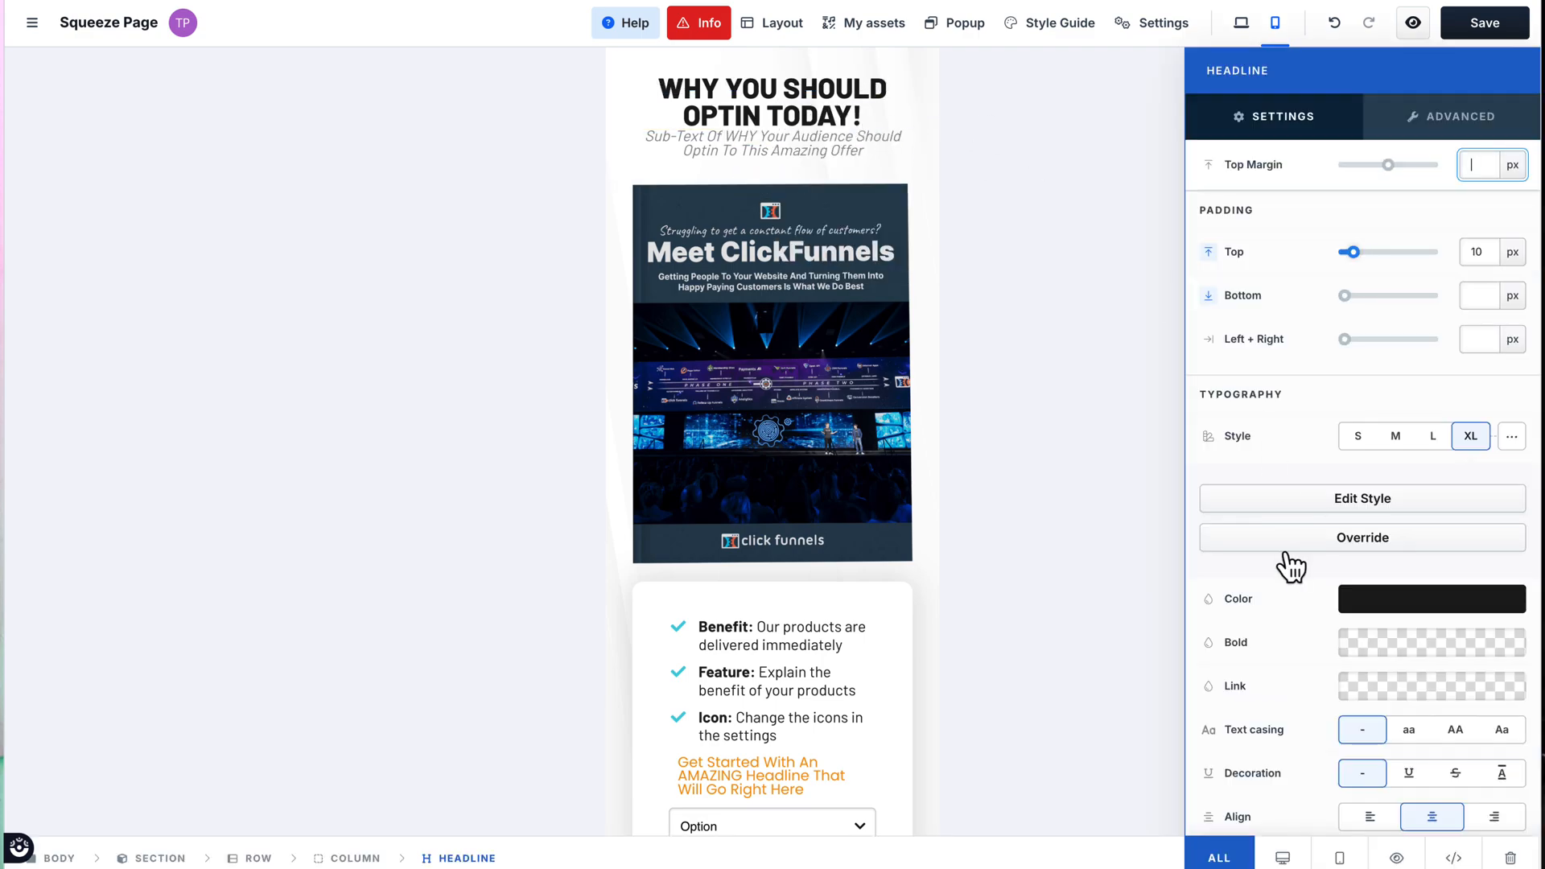
pyautogui.scroll(-3, 1294, 569)
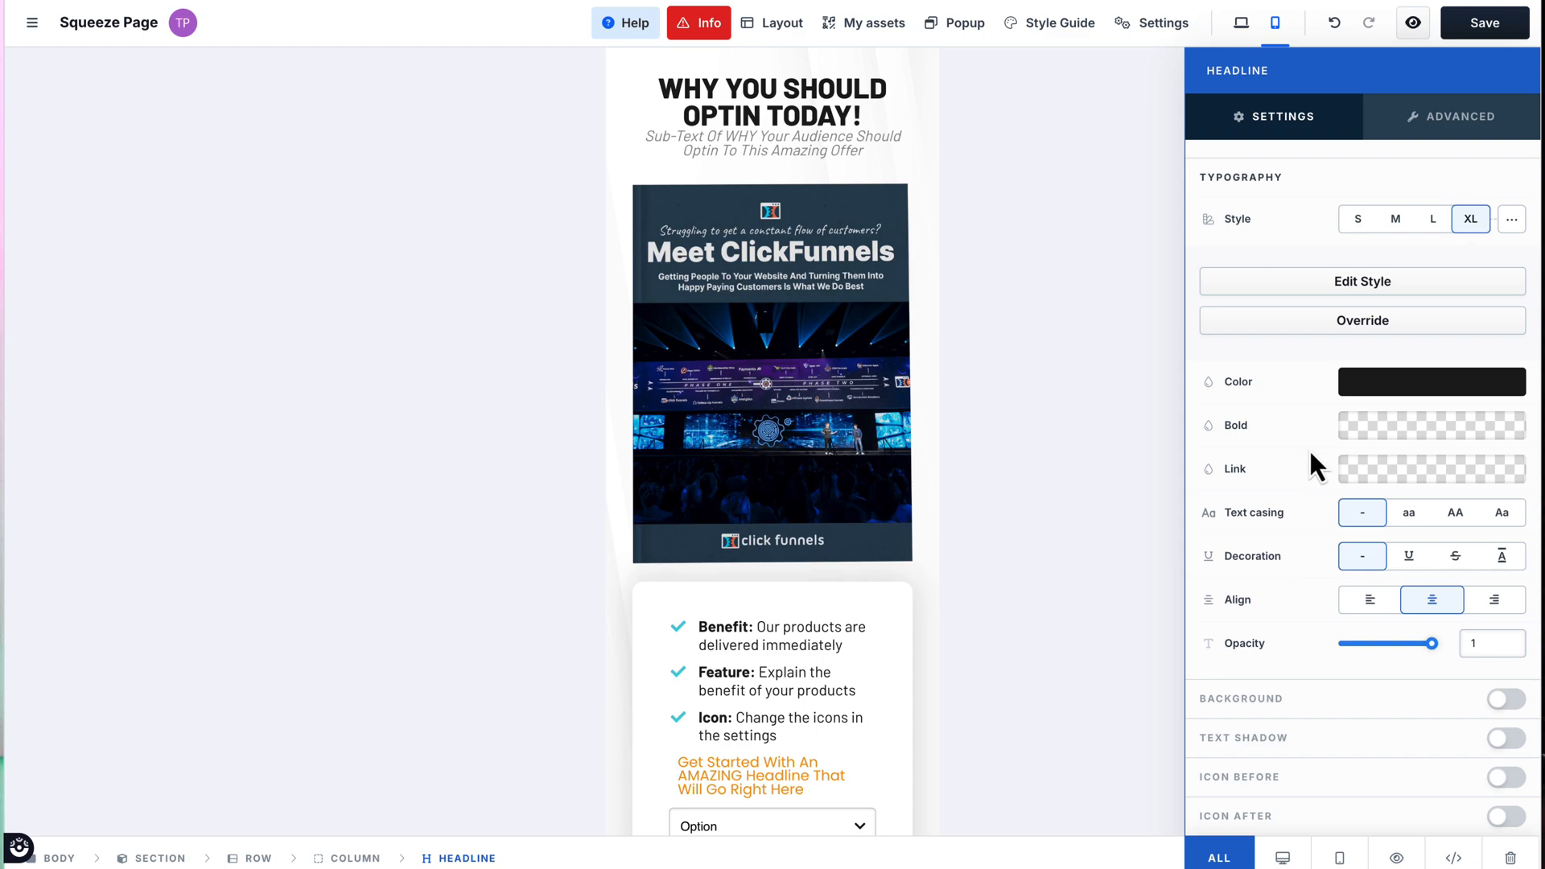
pyautogui.click(1376, 330)
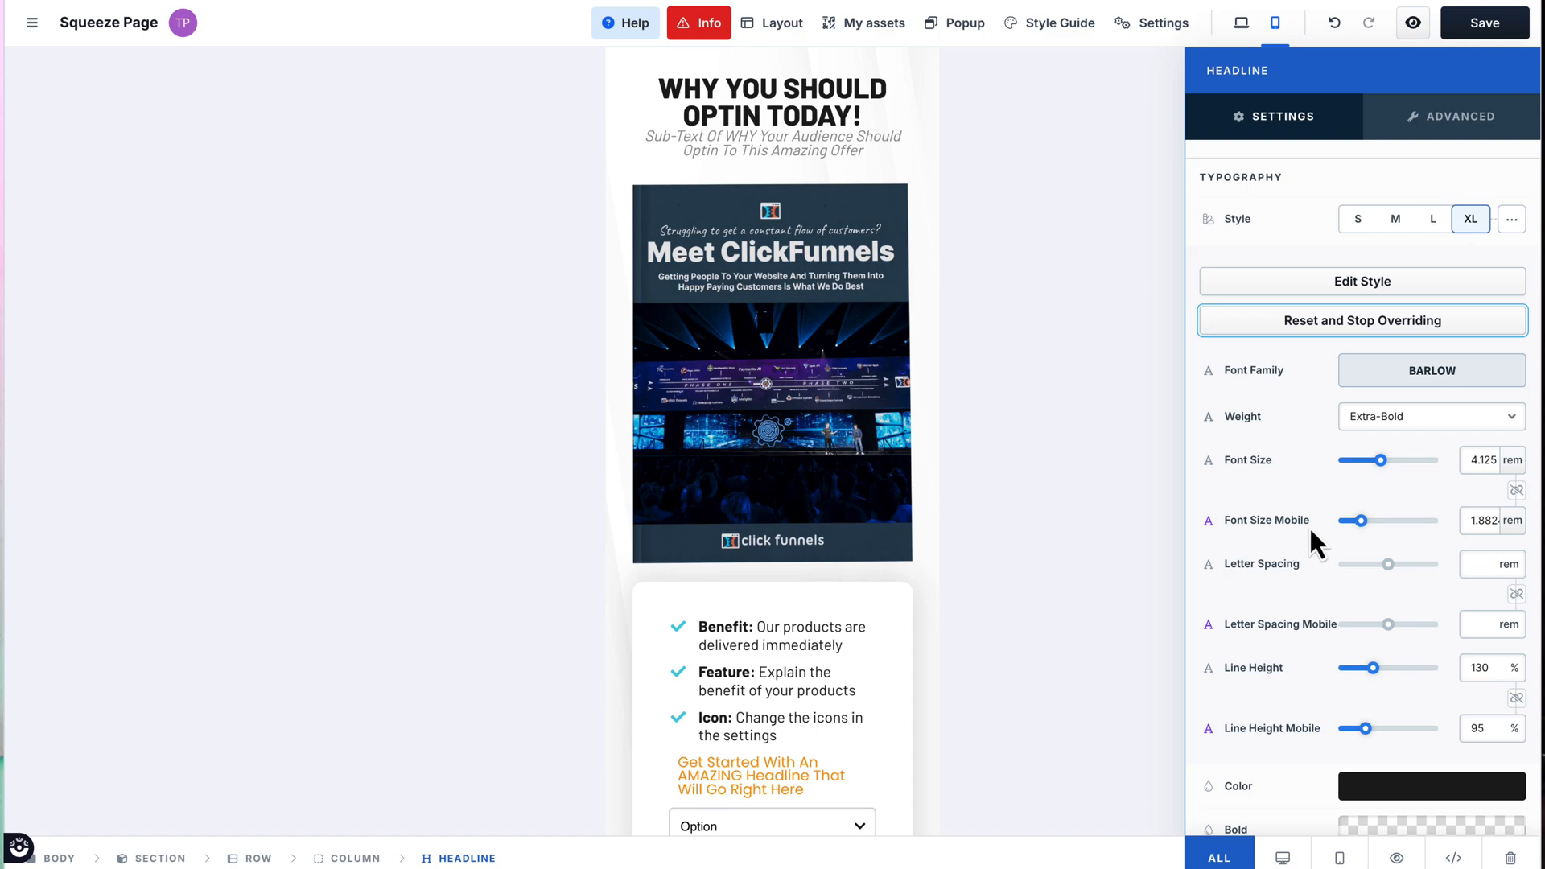
pyautogui.moveTo(1361, 523); pyautogui.dragTo(1363, 523)
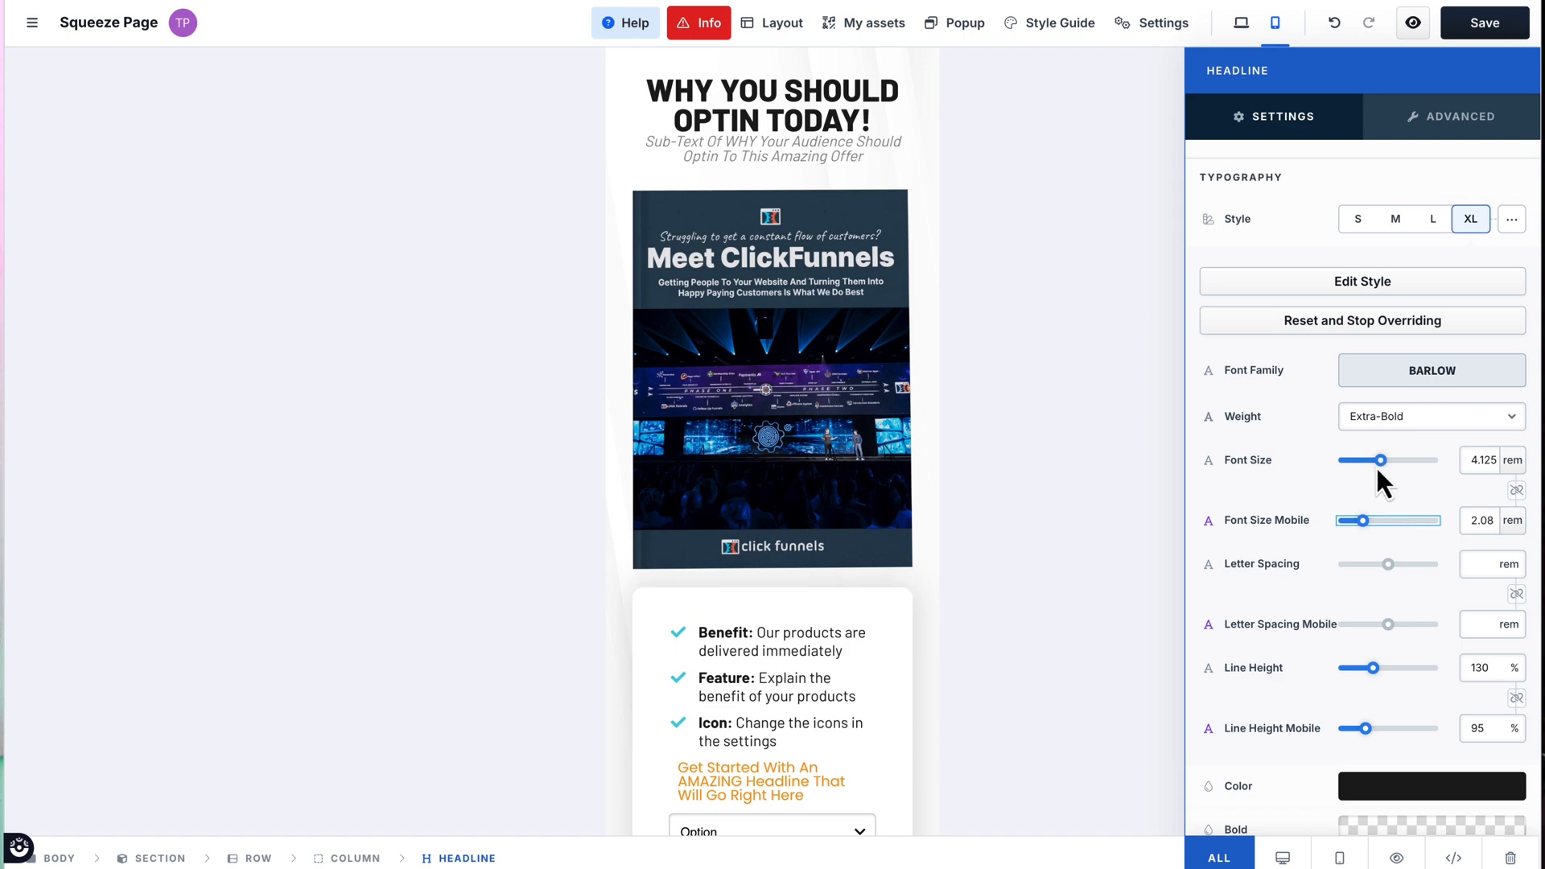
pyautogui.click(758, 285)
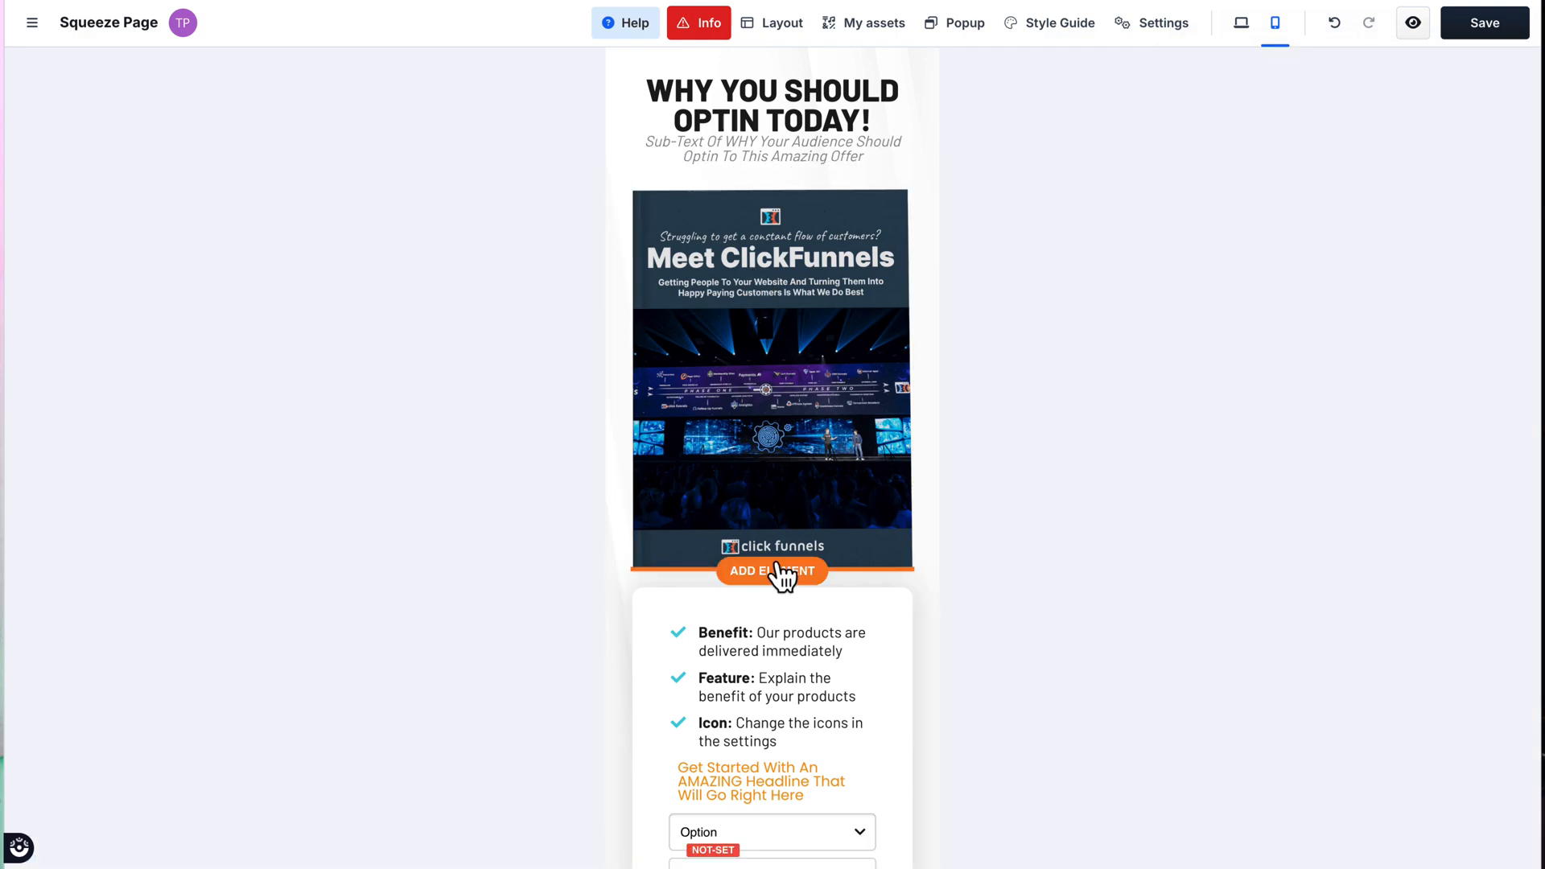
# Step: Add an image element below the book cover and fill it with the FitLife Challenges image from the gallery
pyautogui.click(779, 572)
pyautogui.moveTo(1360, 648); pyautogui.dragTo(1366, 654)
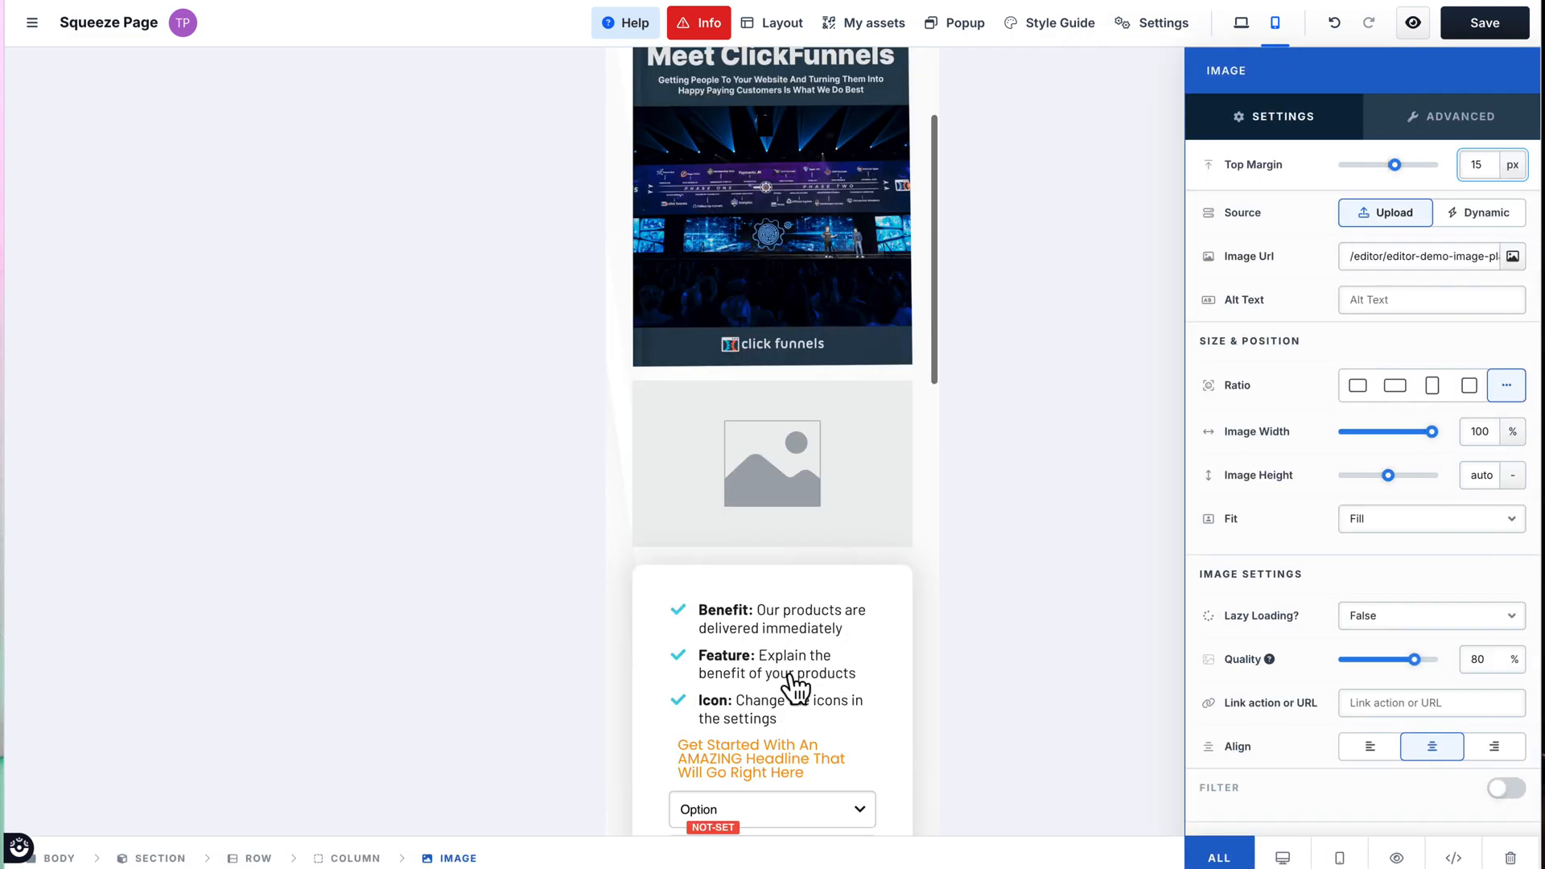
pyautogui.click(1515, 265)
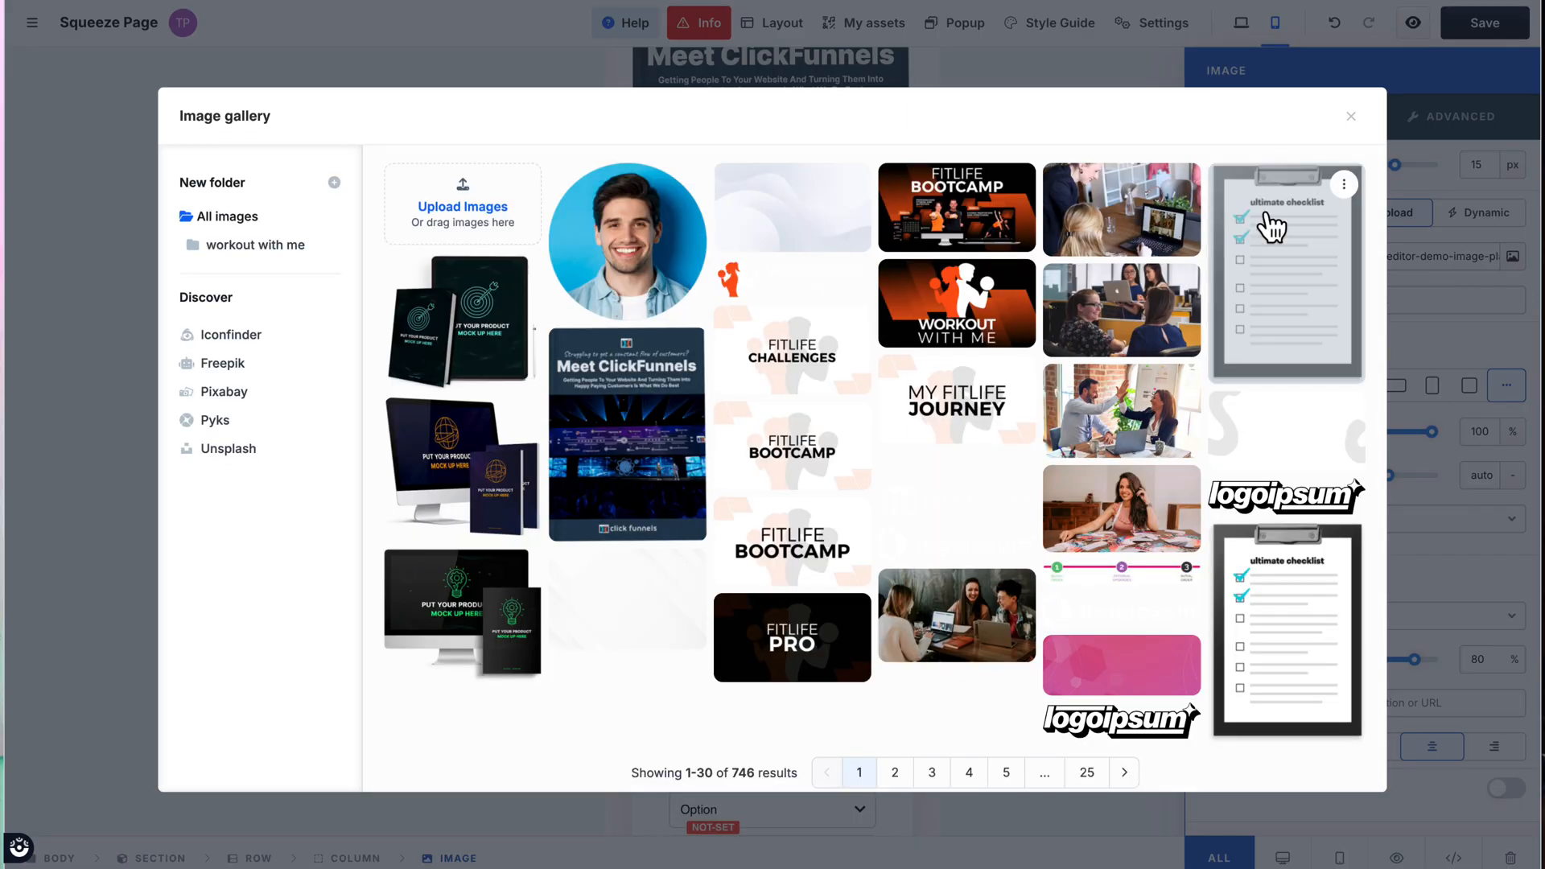
pyautogui.click(784, 355)
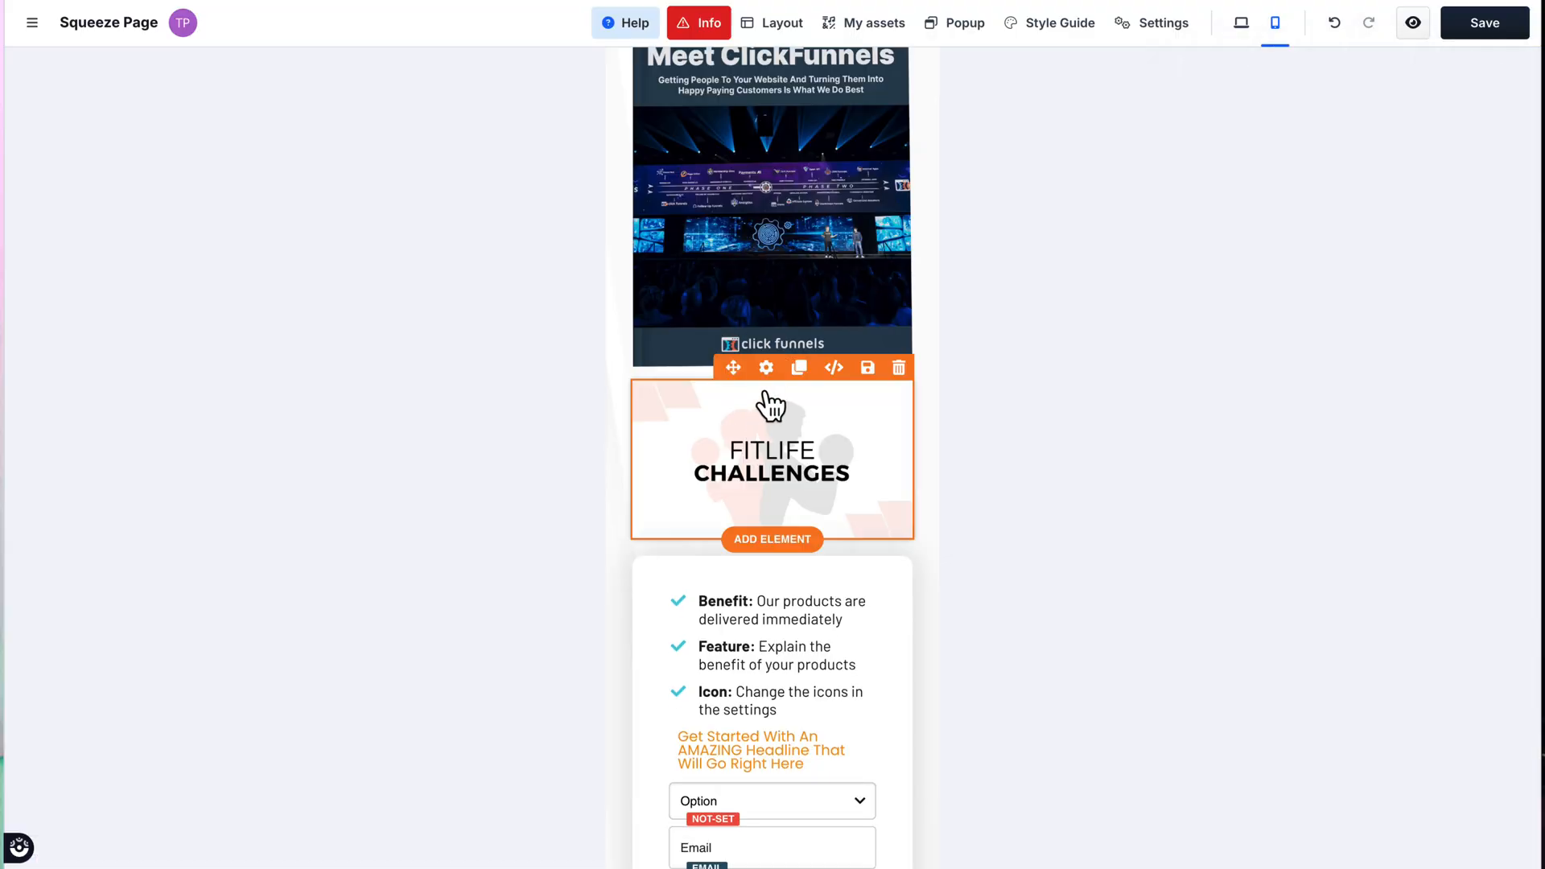
# Step: Restrict the FitLife Challenges image to mobile only and the book cover image to desktop only
pyautogui.click(765, 368)
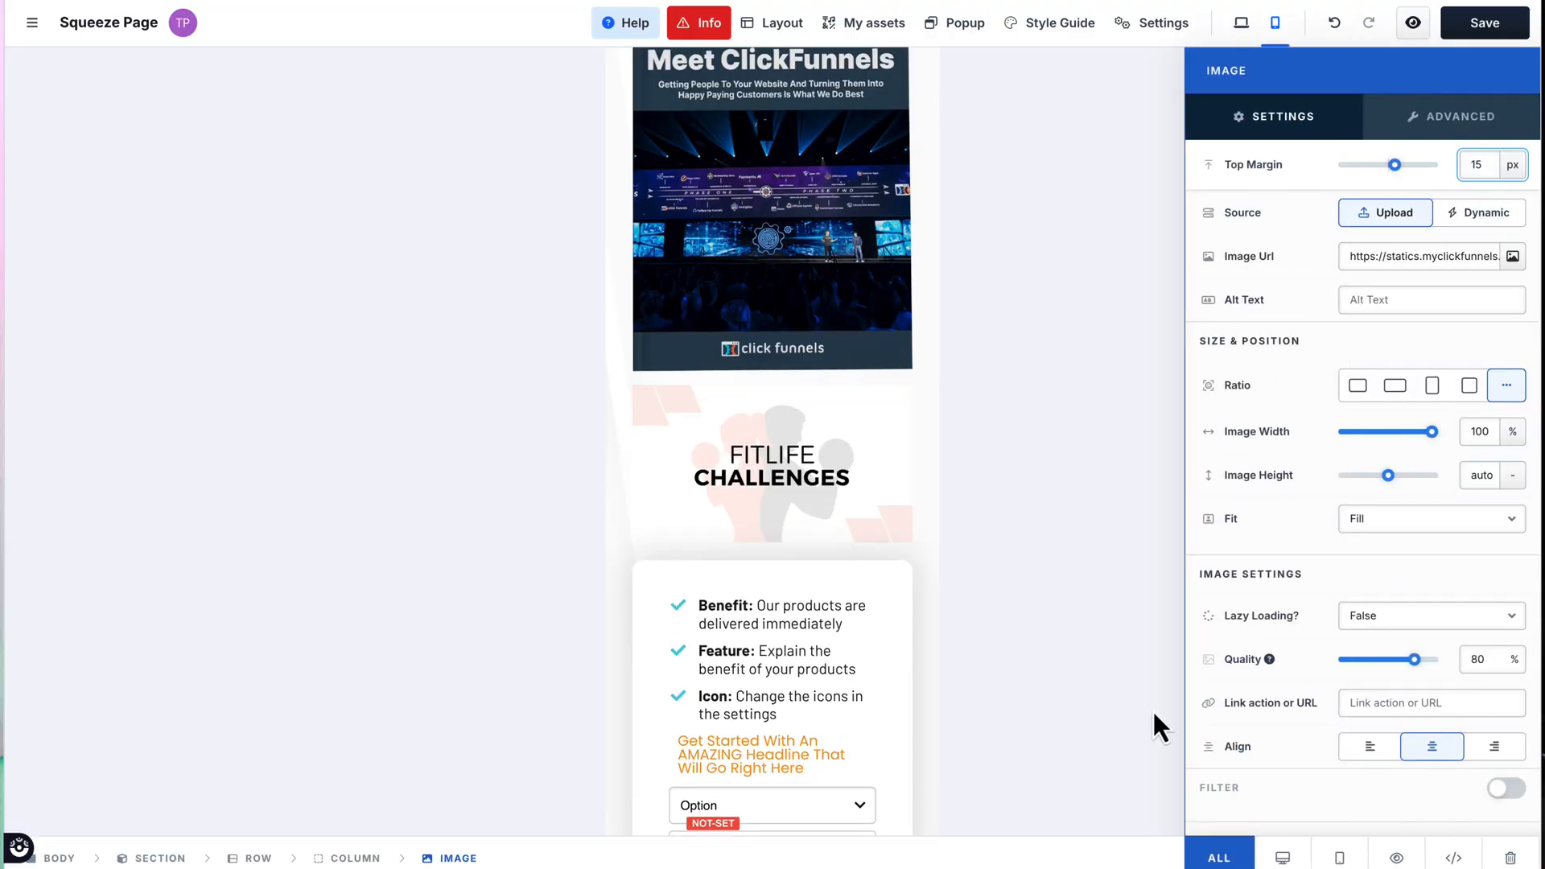
pyautogui.click(1341, 858)
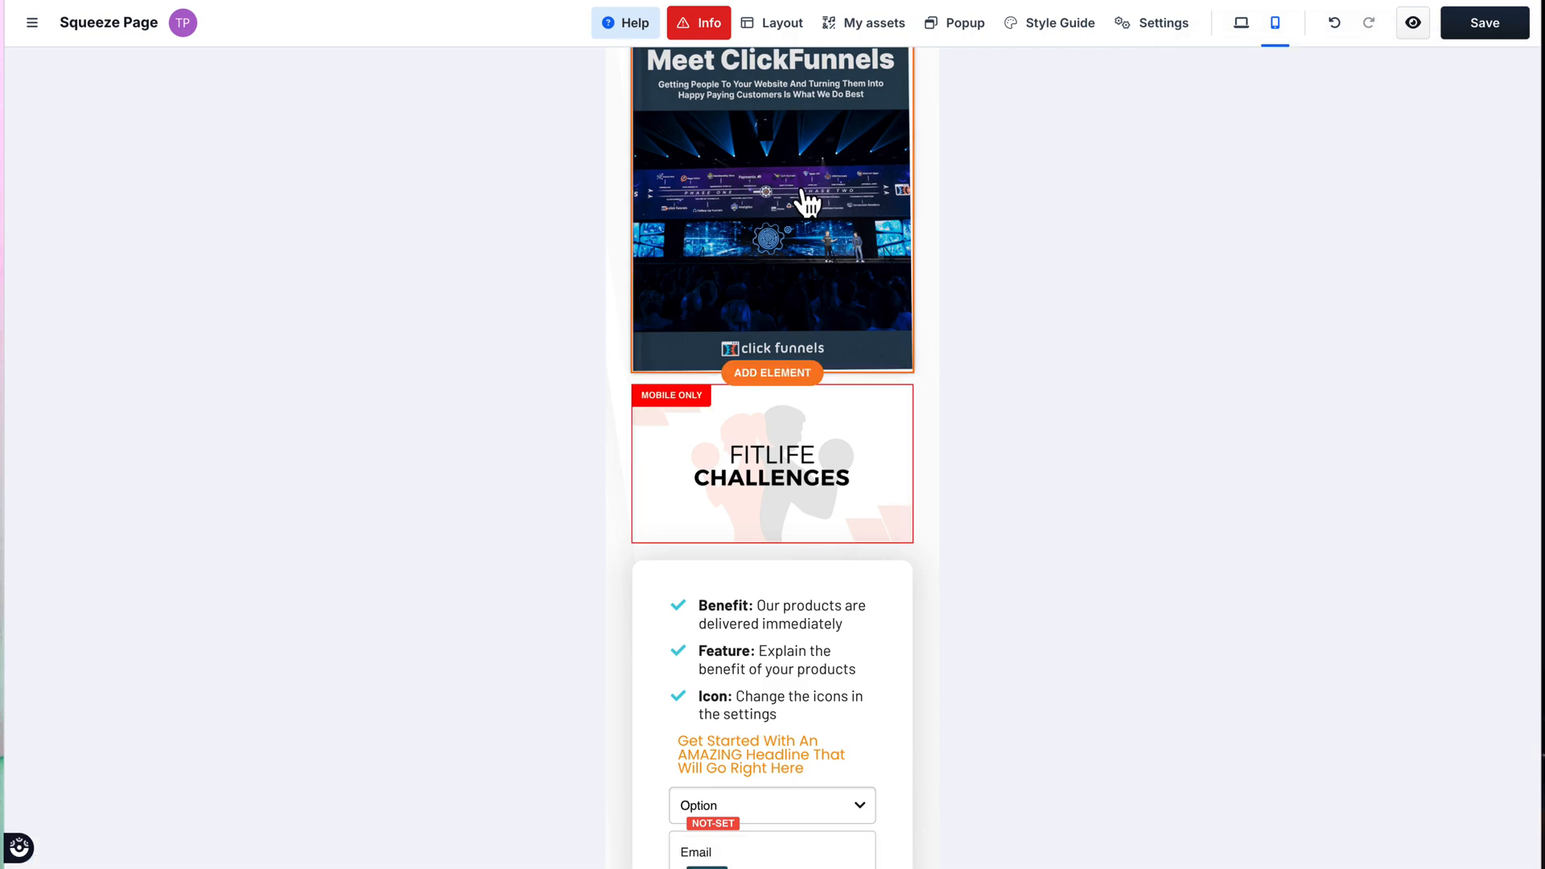
pyautogui.scroll(3, 800, 202)
pyautogui.click(817, 239)
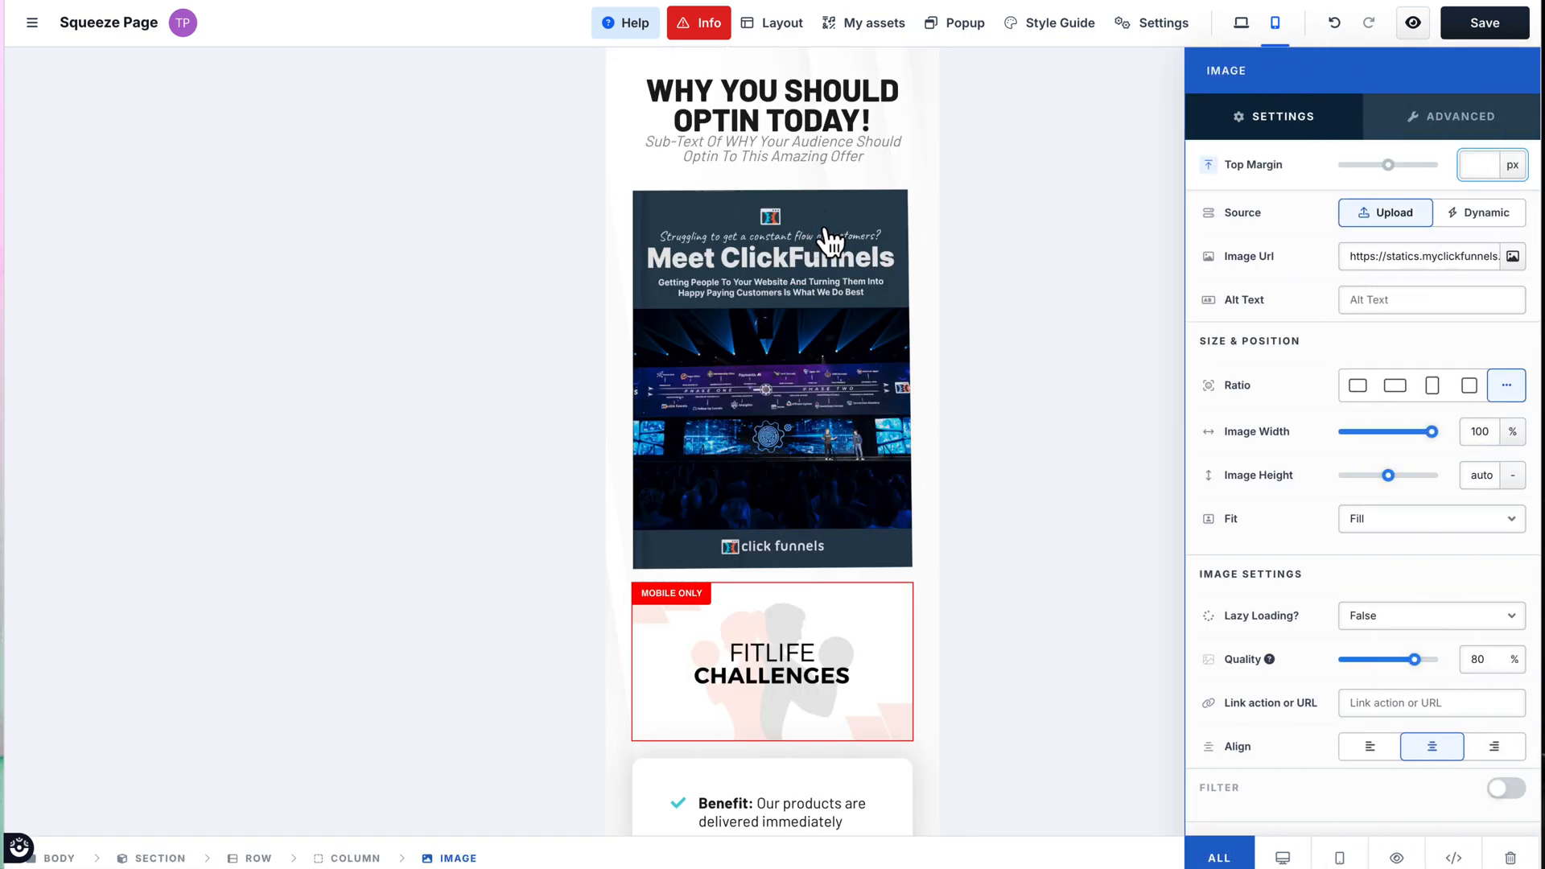
pyautogui.click(1287, 859)
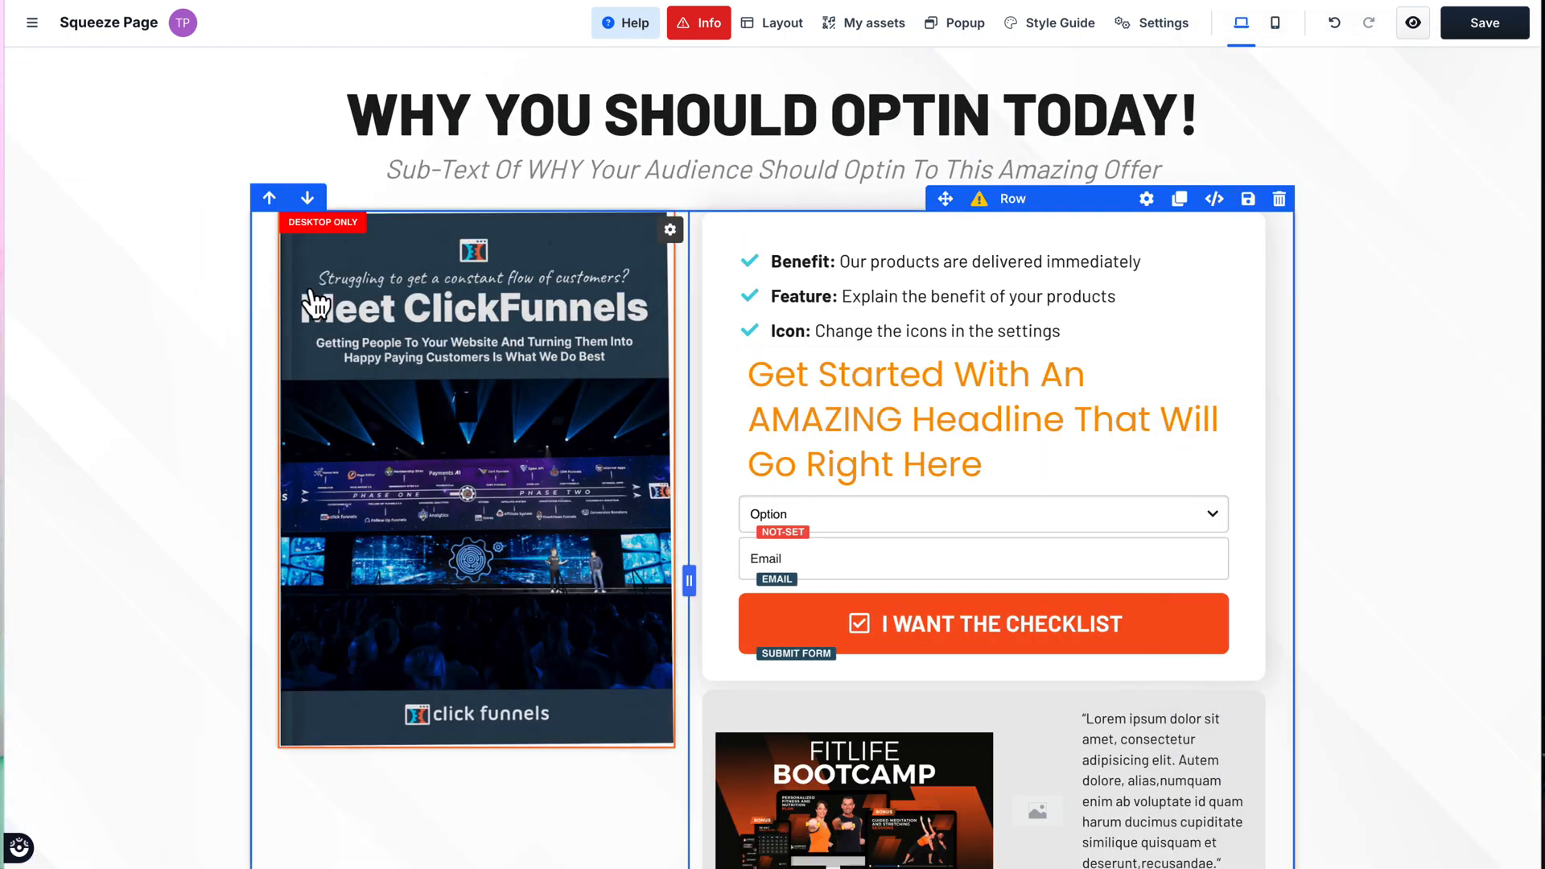
# Step: Compare the desktop and mobile views of the page to check which image each one displays
pyautogui.click(492, 398)
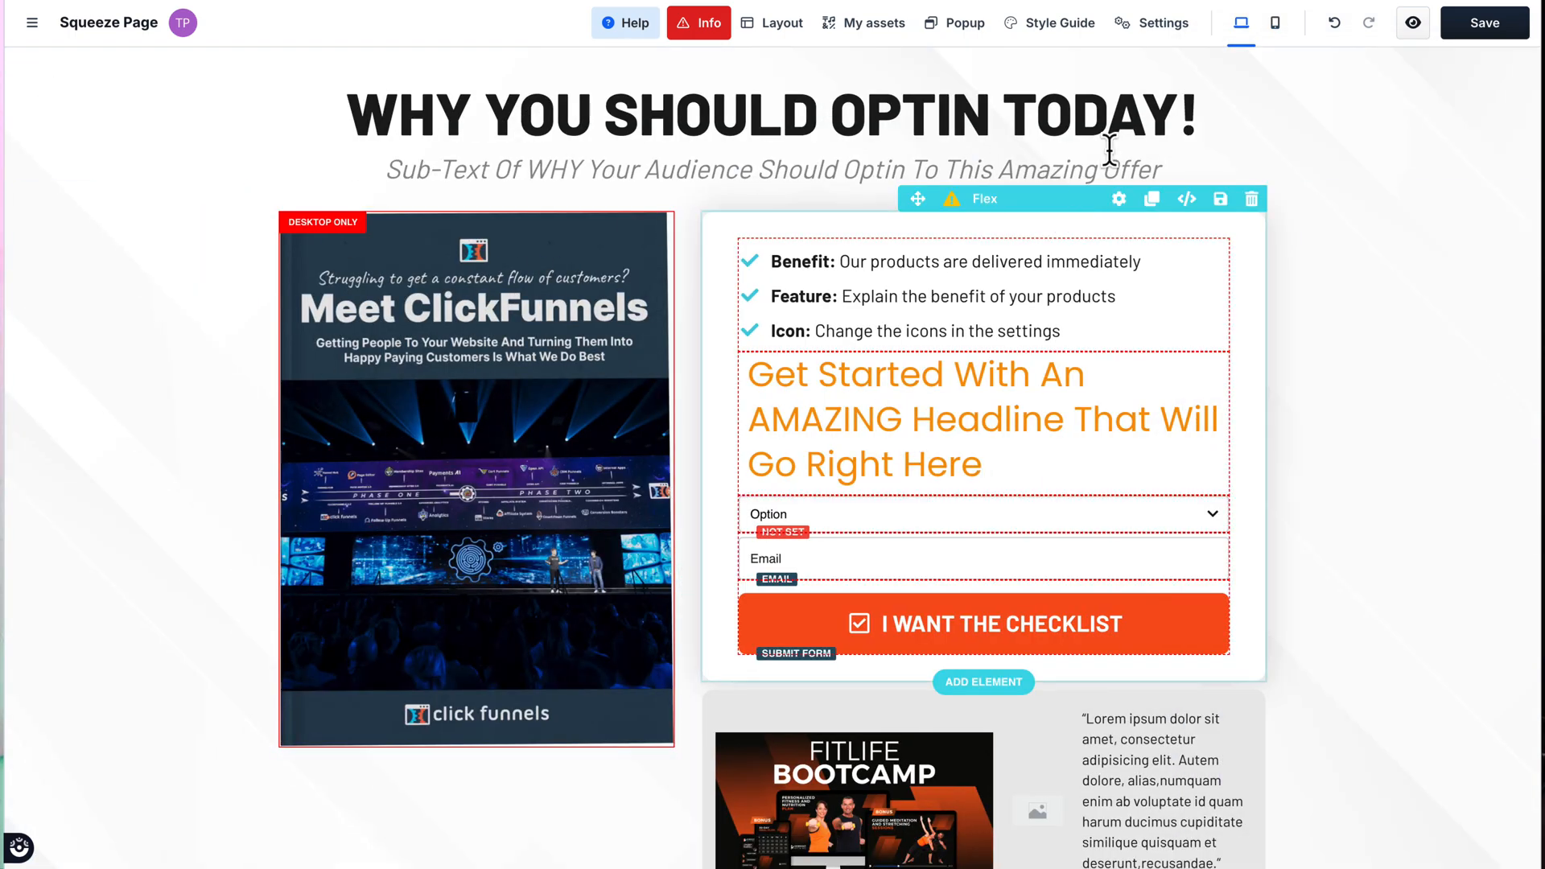
pyautogui.click(1280, 29)
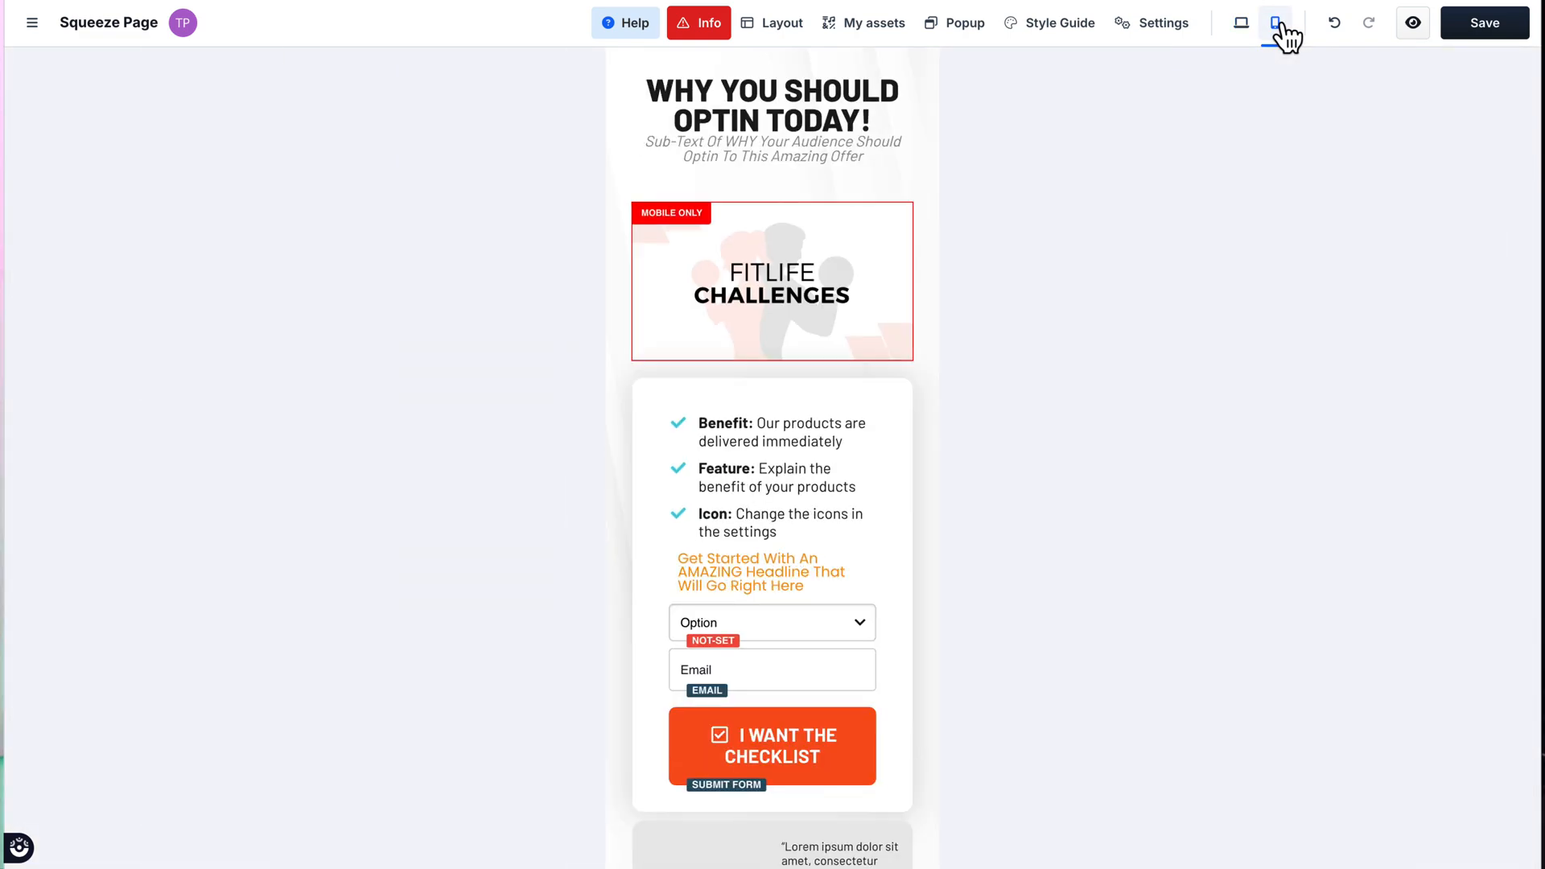
pyautogui.click(792, 269)
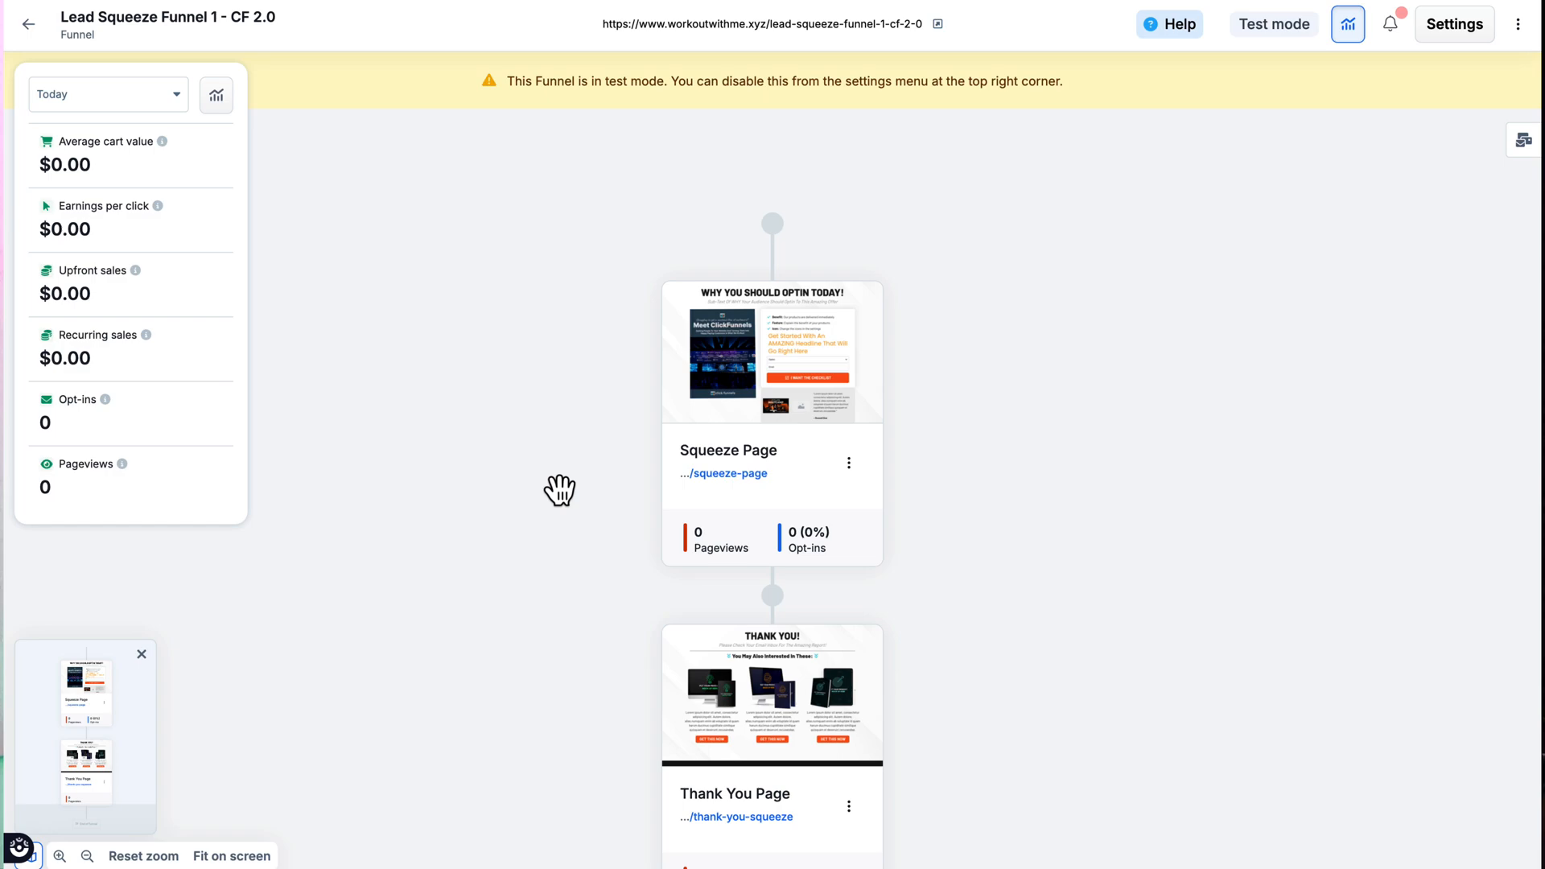
# Step: Insert a page between the Squeeze Page and the Thank You Page, choosing the Simple Order Form template from the Order category
pyautogui.click(772, 597)
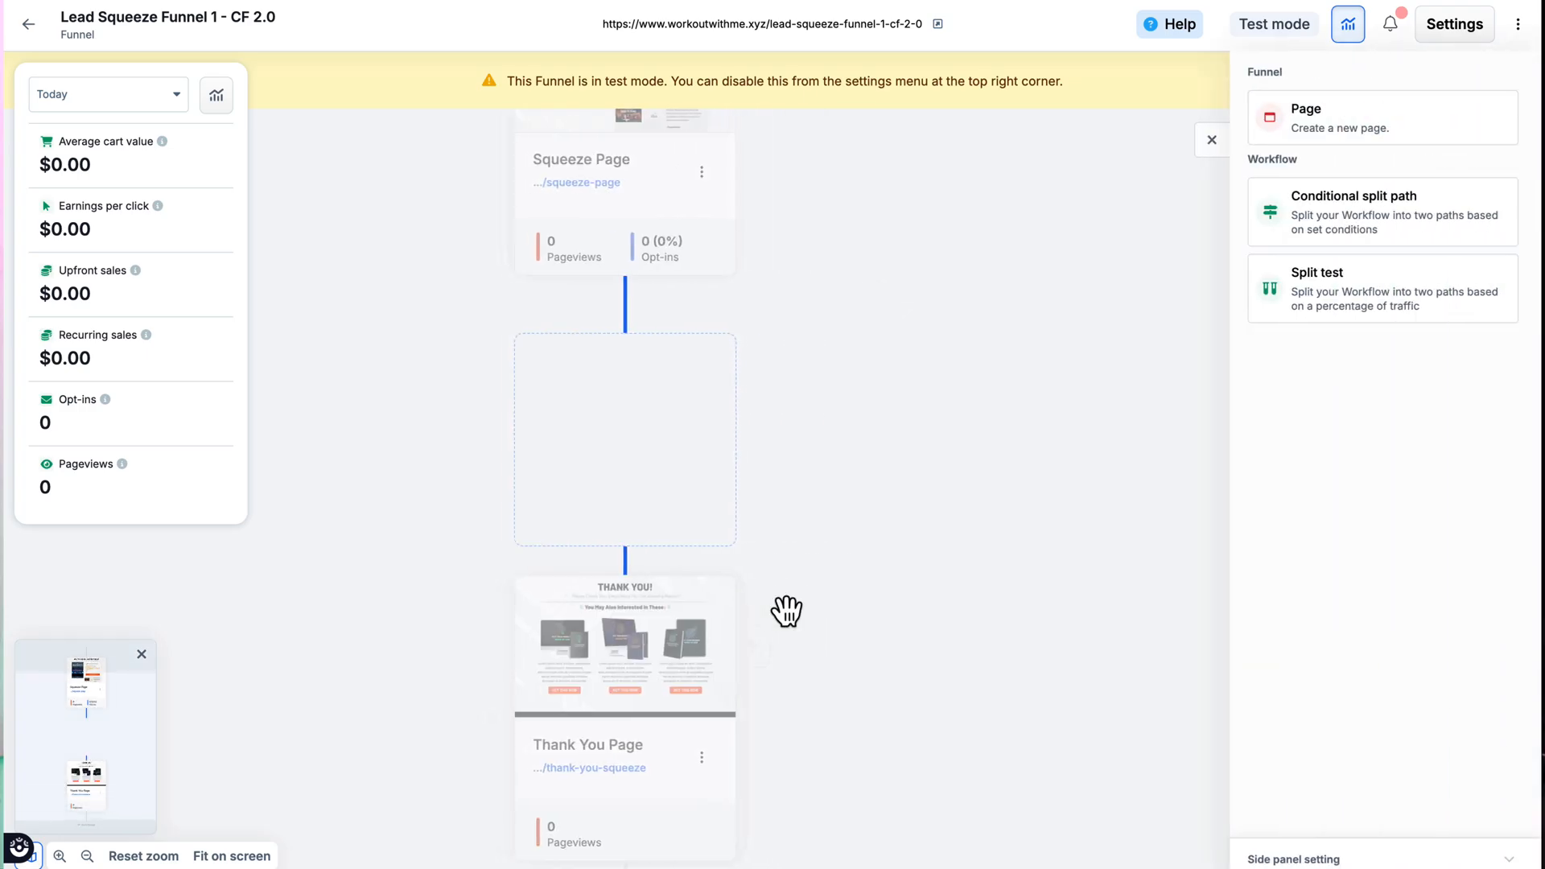
pyautogui.click(1321, 128)
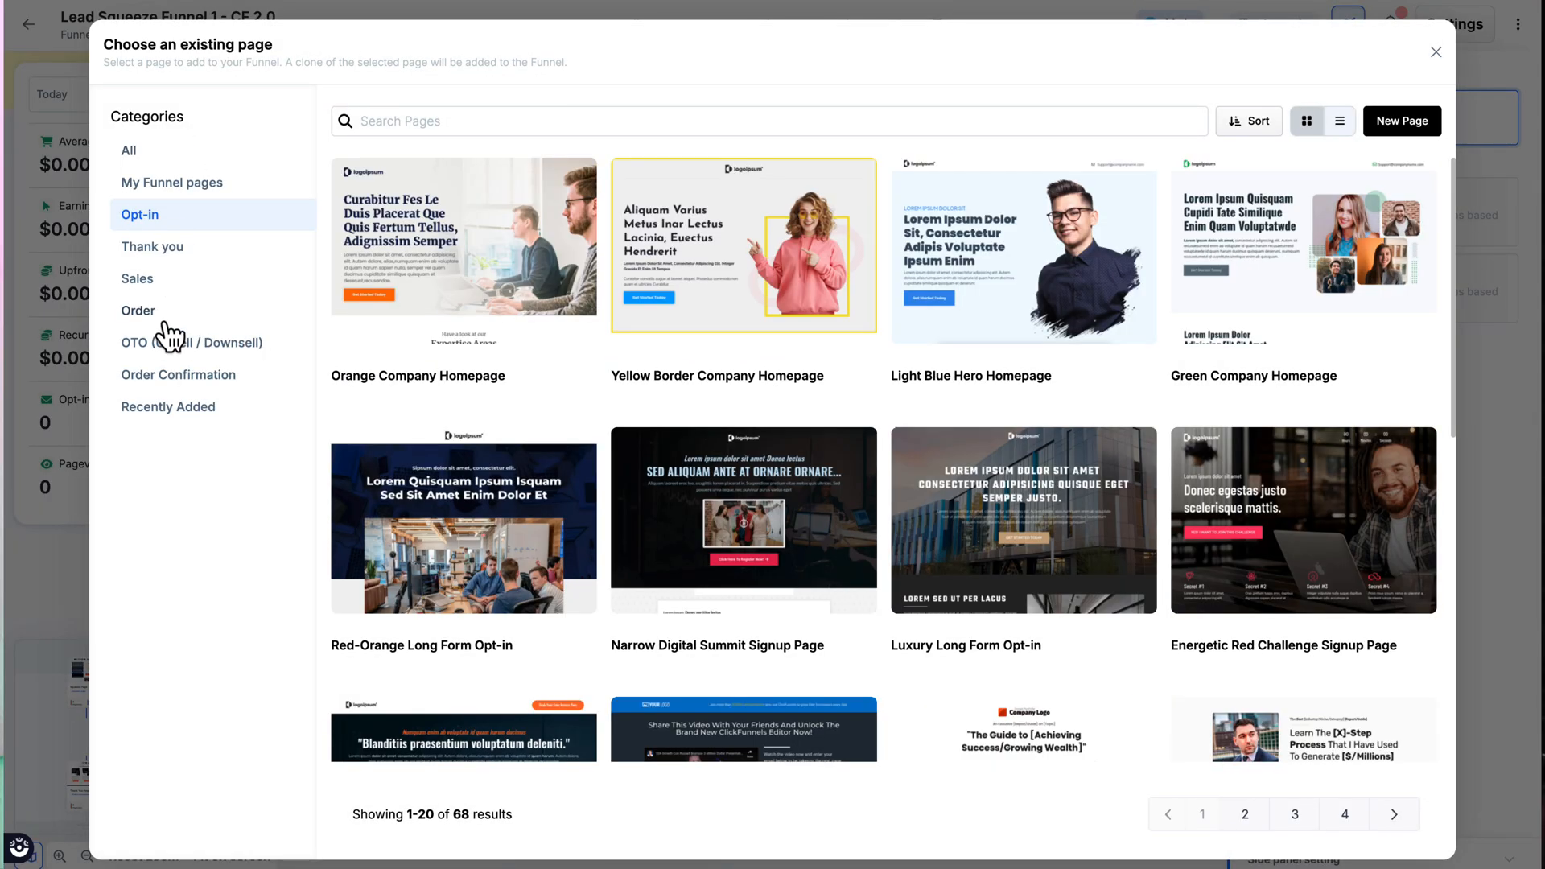
pyautogui.click(150, 314)
pyautogui.scroll(-8, 711, 443)
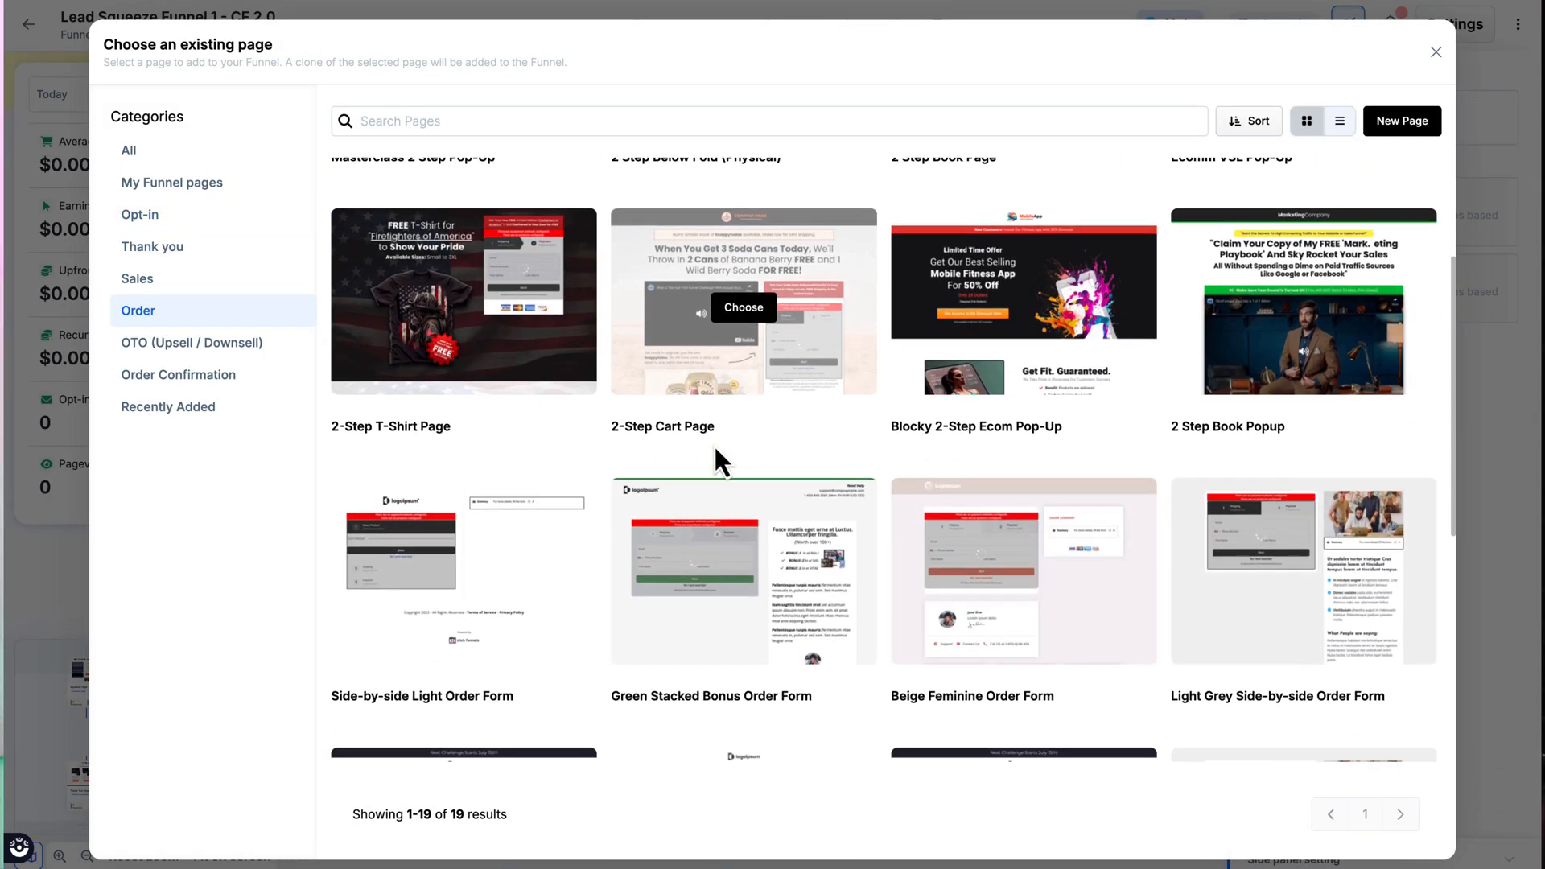
pyautogui.scroll(-1, 713, 444)
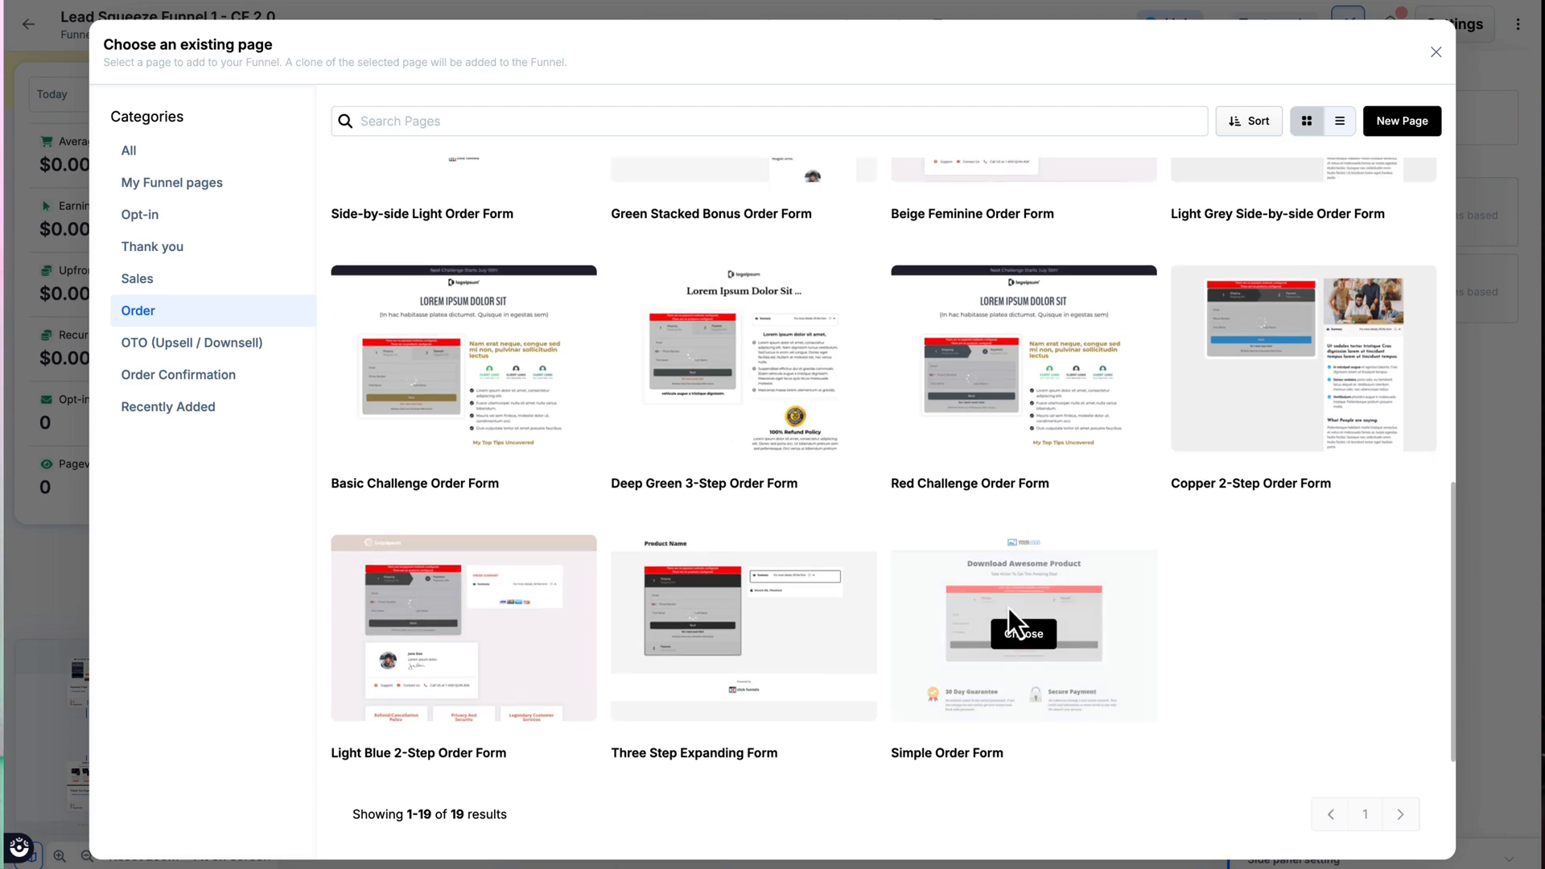
pyautogui.click(1026, 637)
# Step: Name the new page "Order Page" and create it in the funnel
pyautogui.tripleClick(334, 323)
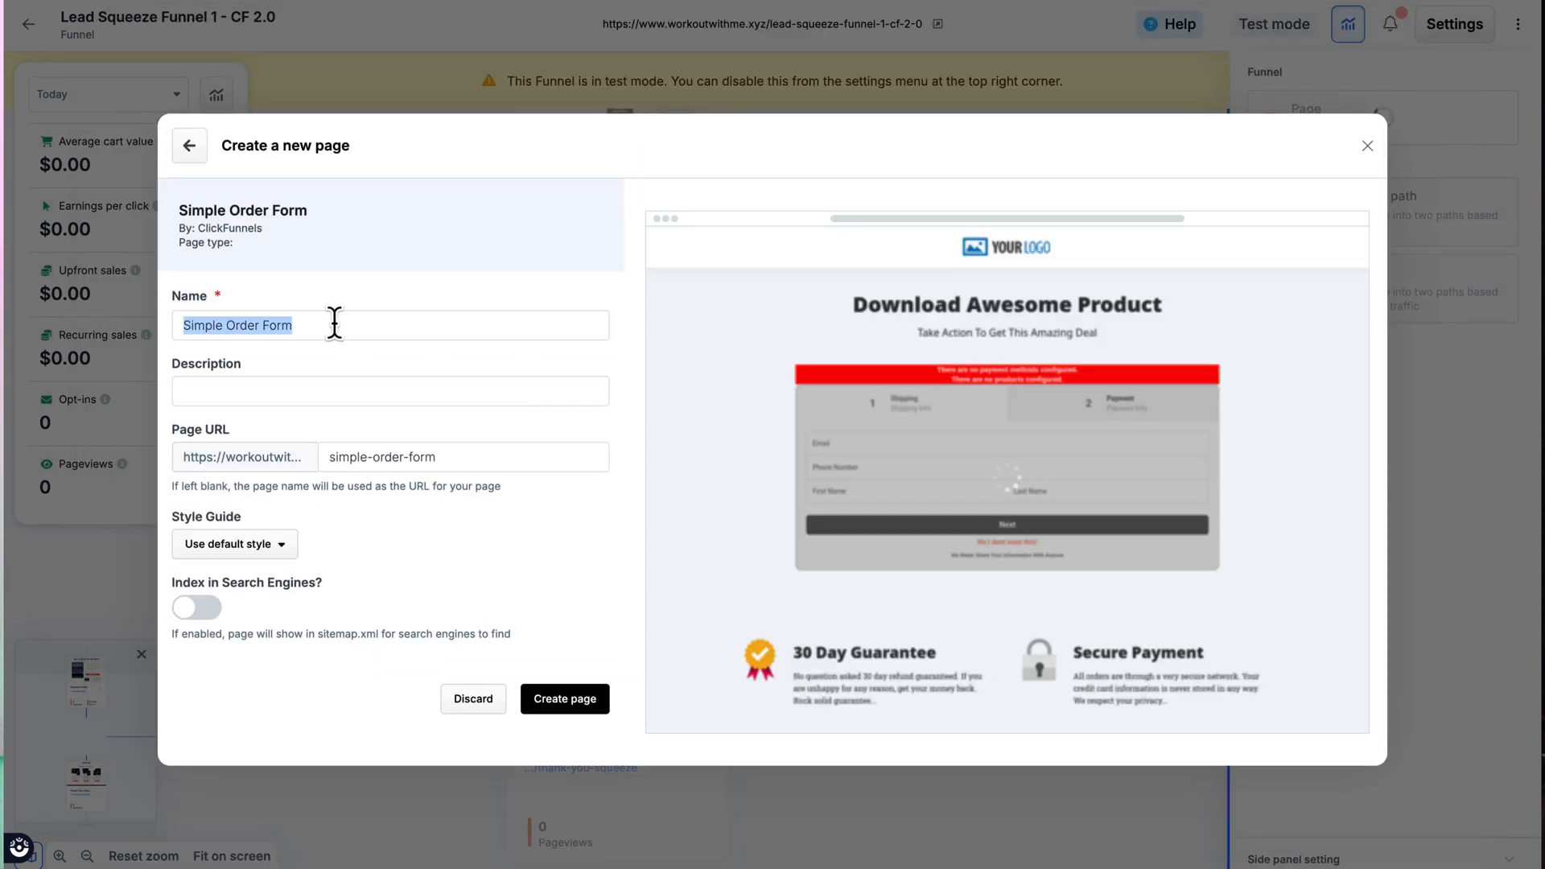
pyautogui.press('BackSpace')
pyautogui.write('Order Page')
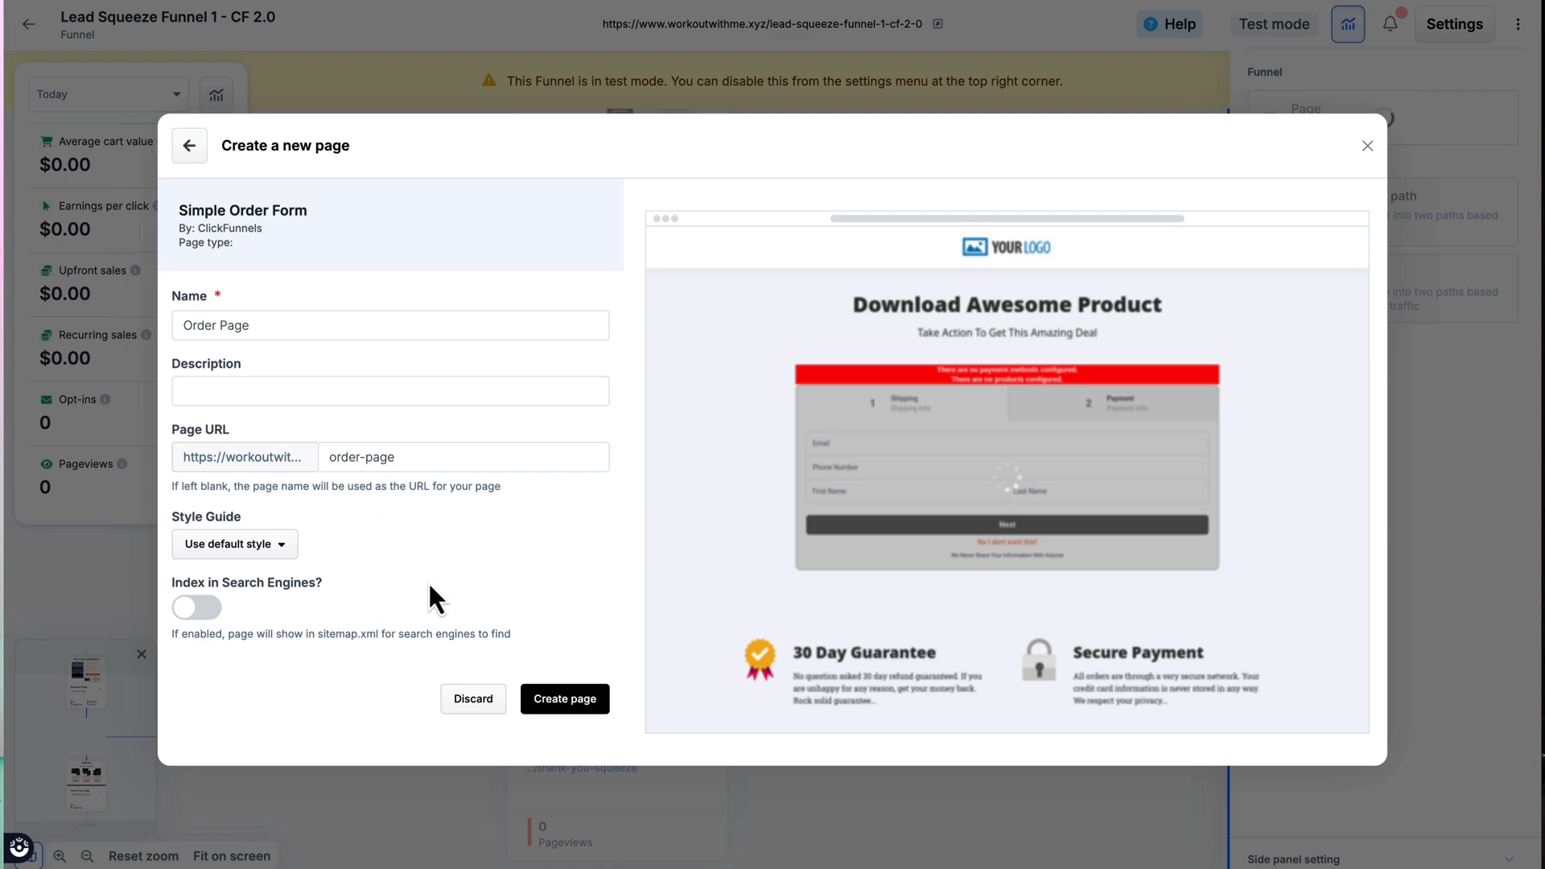
pyautogui.click(580, 711)
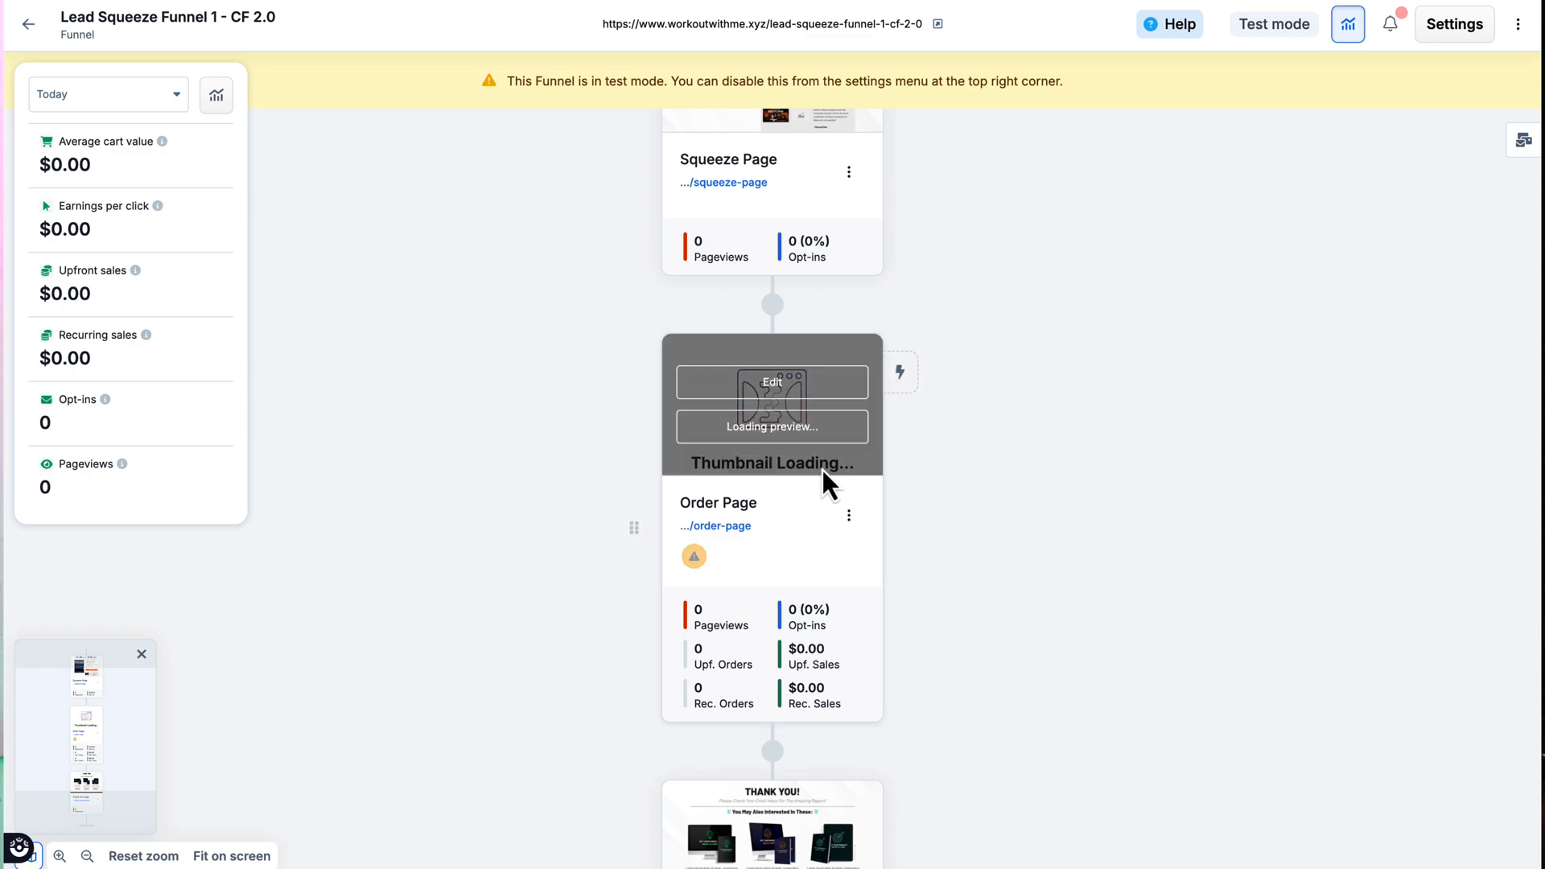
# Step: Attach the Workout With Me eBook that has a cover image as a product on the Order Page
pyautogui.click(849, 516)
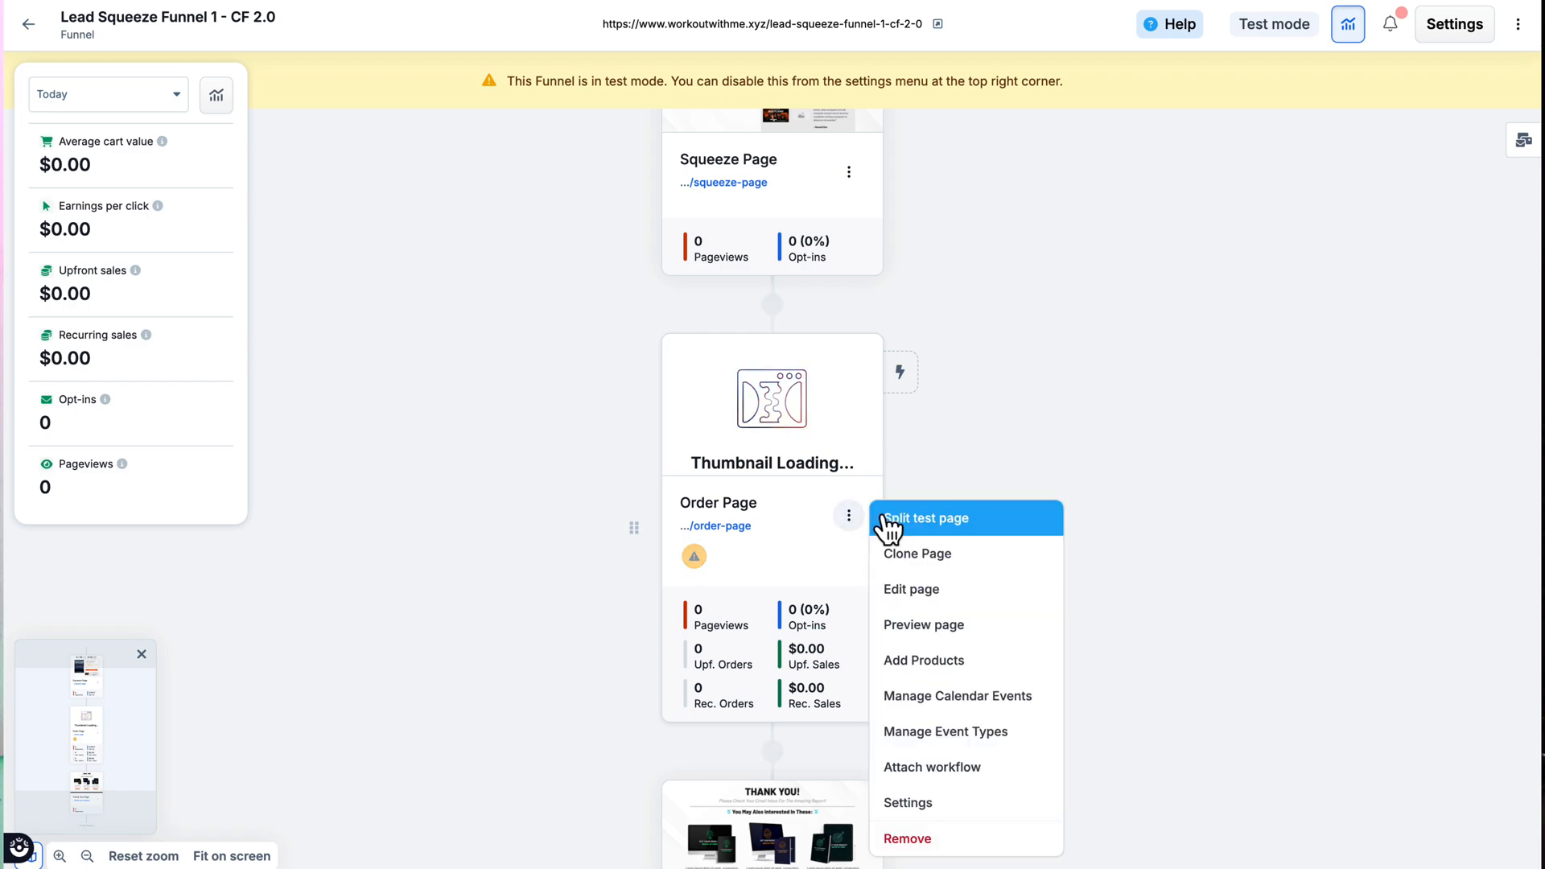
pyautogui.click(948, 663)
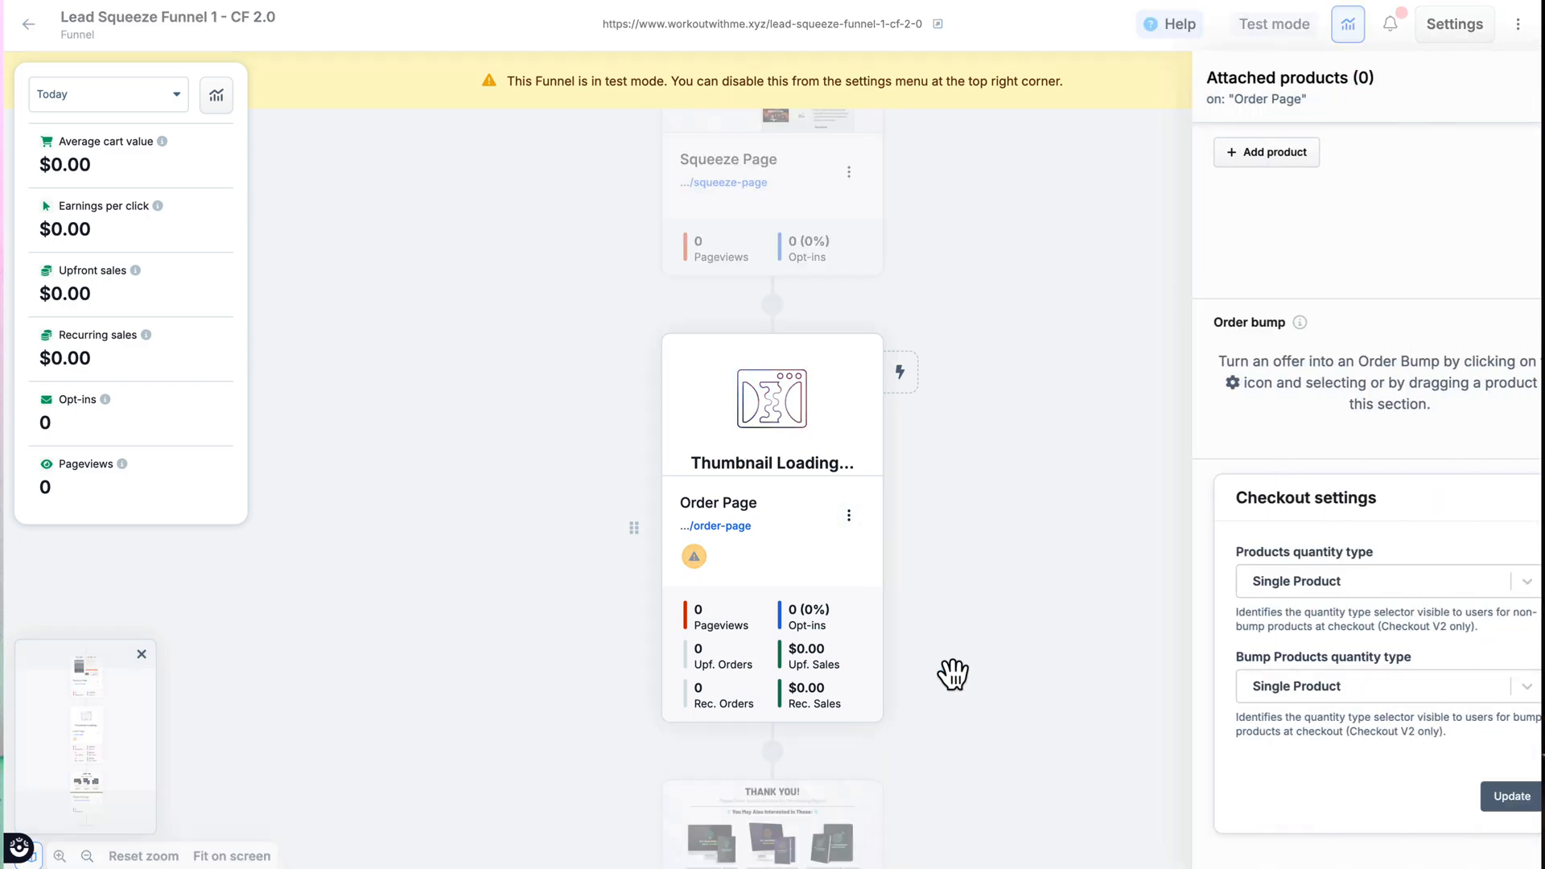
pyautogui.click(1228, 161)
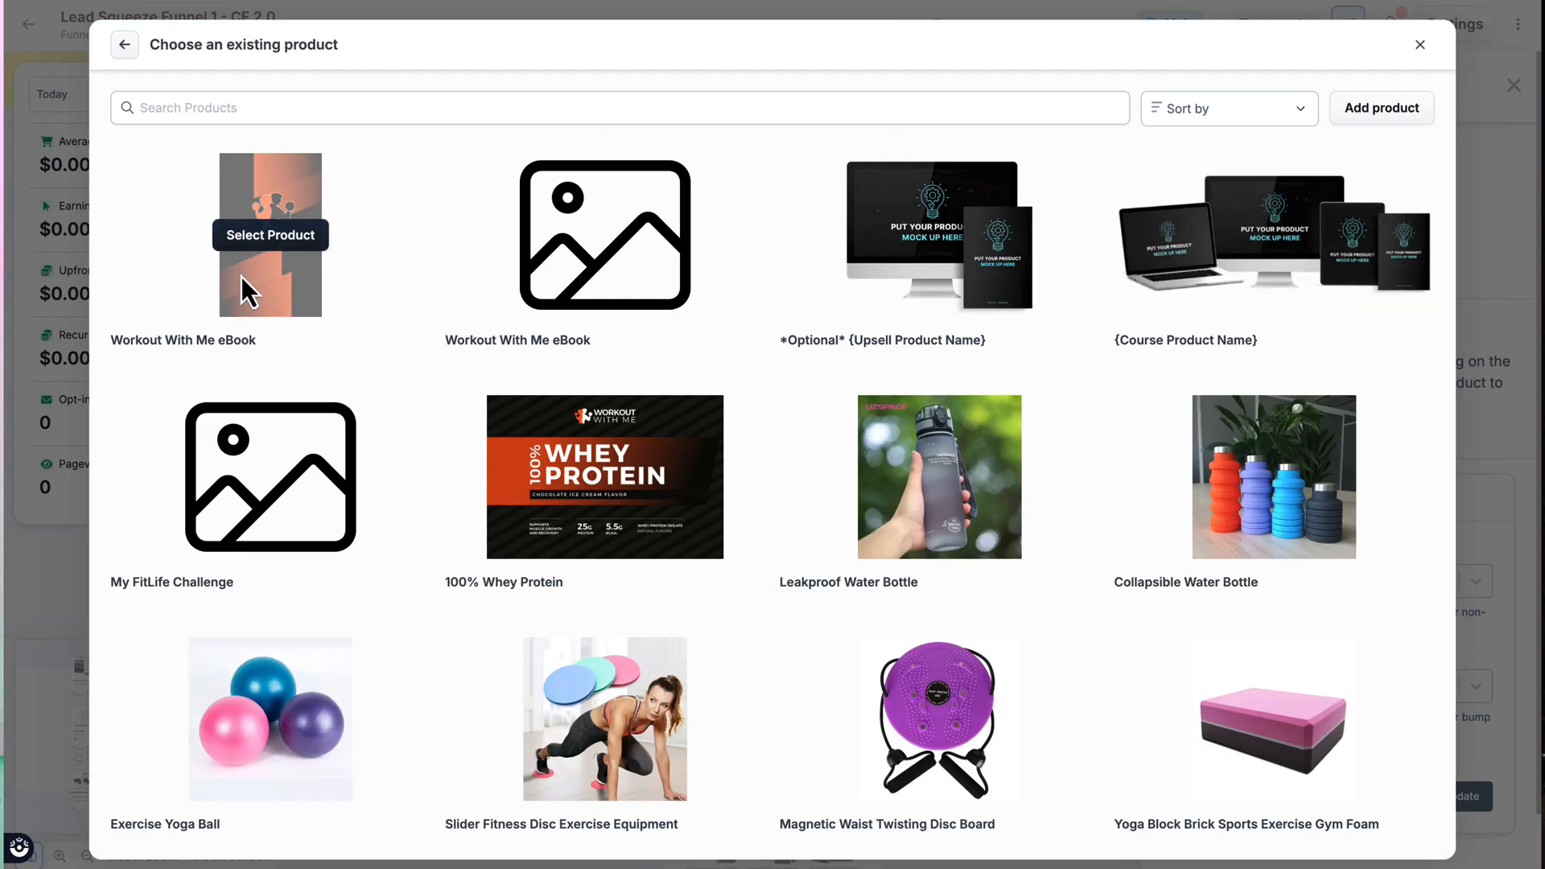
pyautogui.click(283, 257)
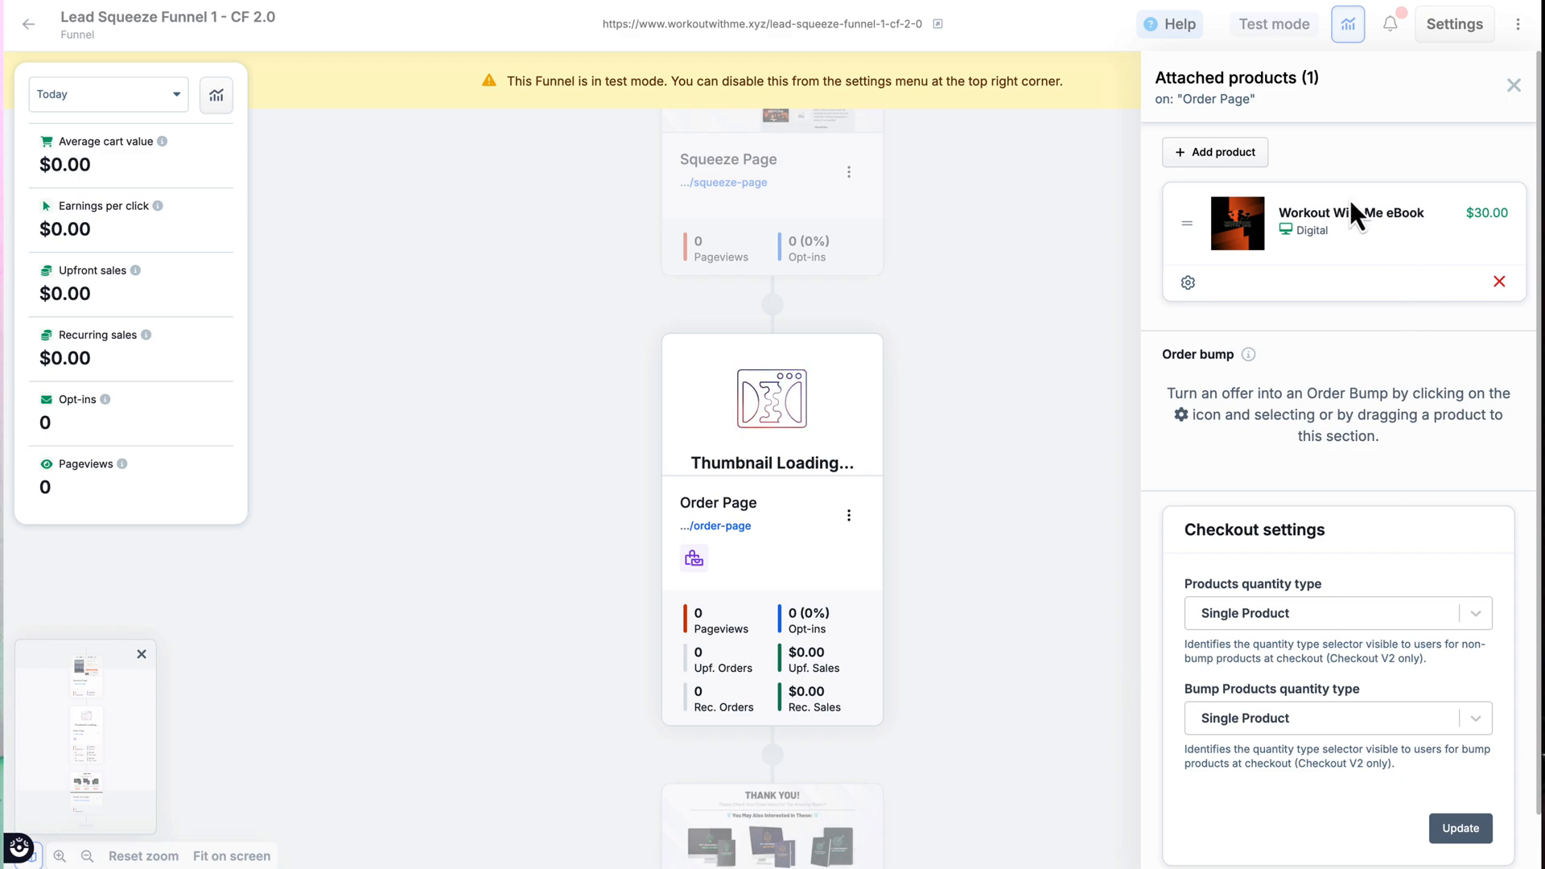
# Step: Attach the Leakproof Water Bottle to the Order Page and make it the order bump
pyautogui.click(1228, 154)
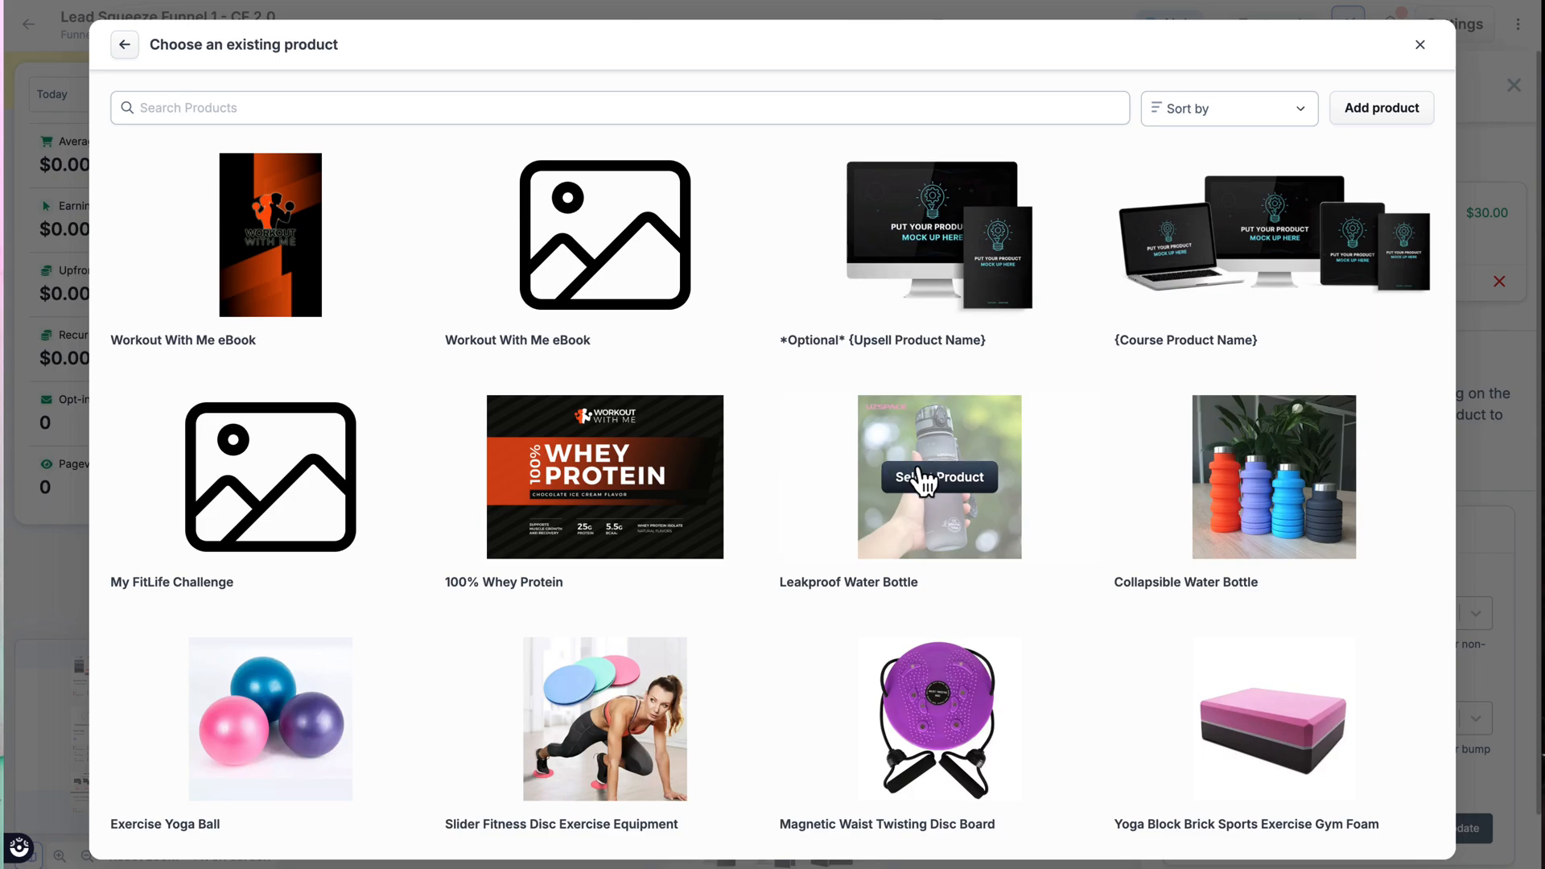
pyautogui.click(926, 483)
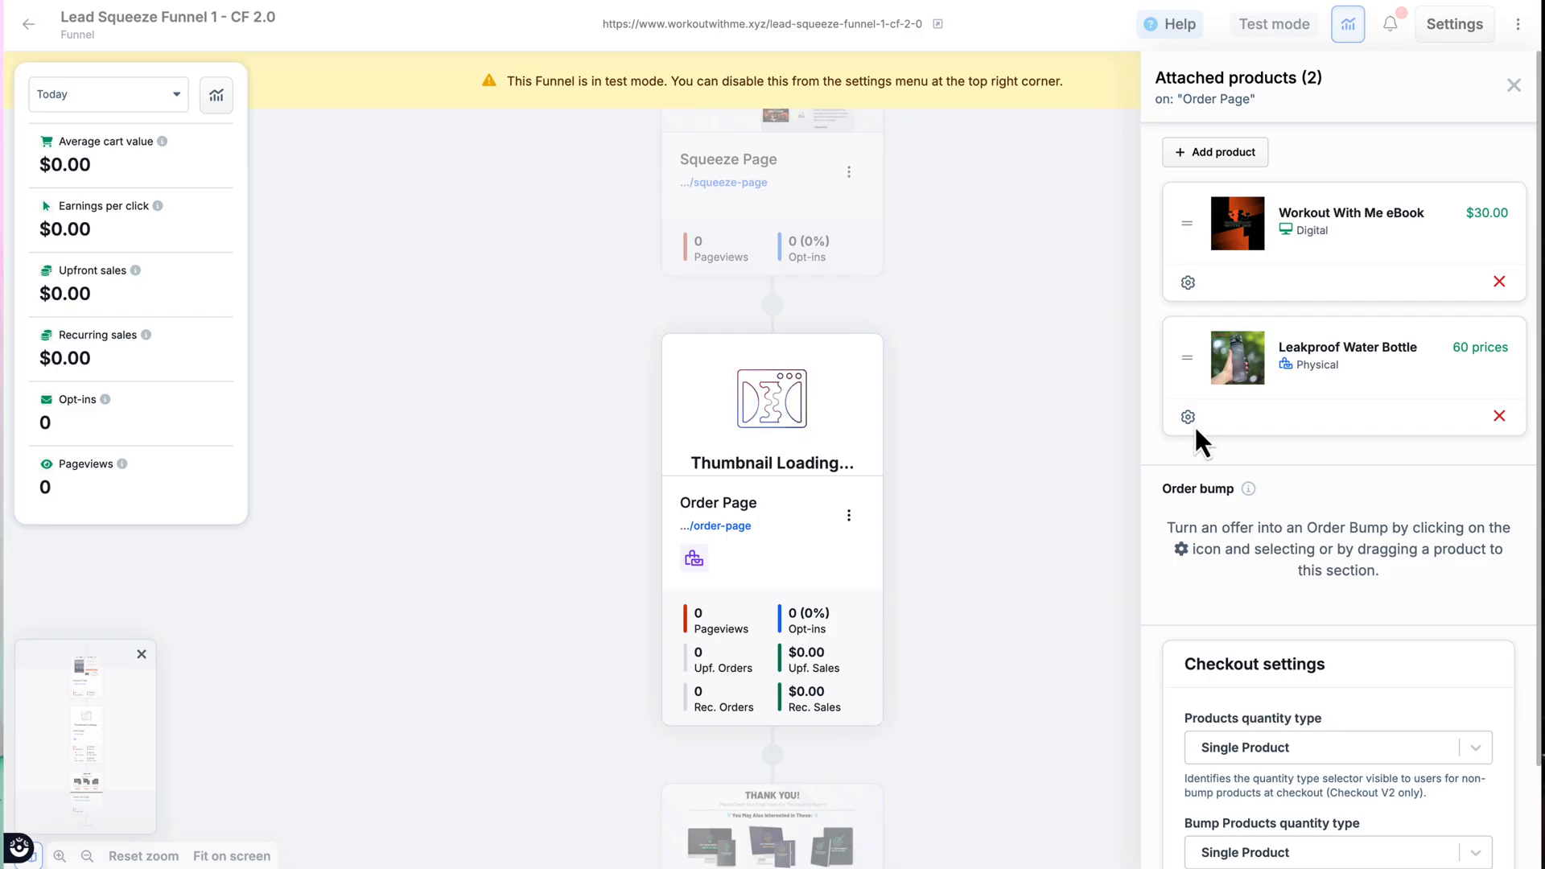
pyautogui.moveTo(1188, 416); pyautogui.dragTo(1204, 612)
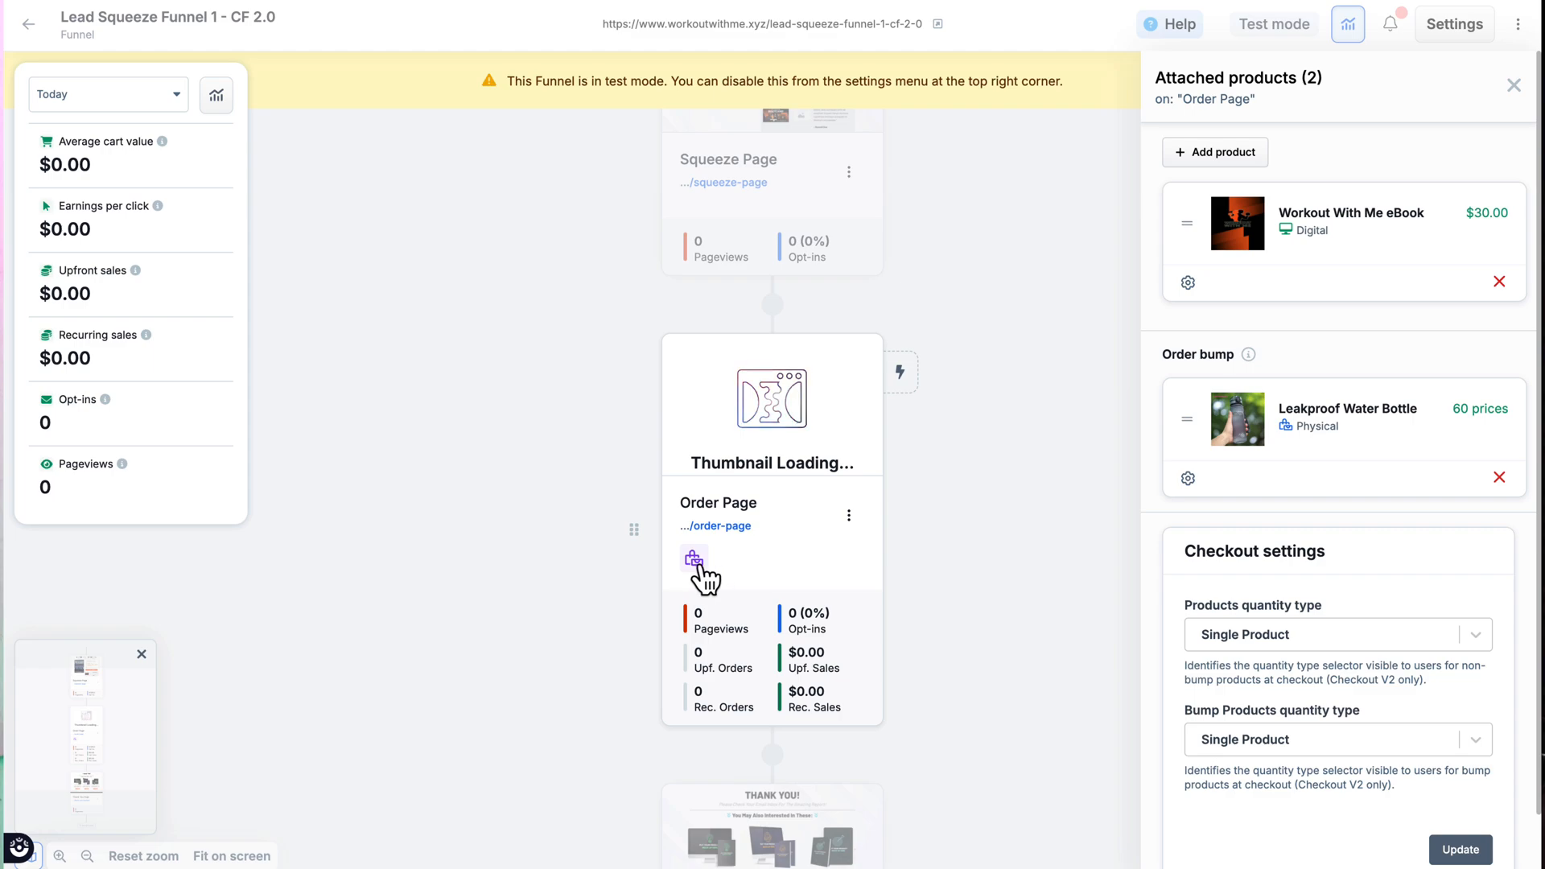
pyautogui.moveTo(696, 561)
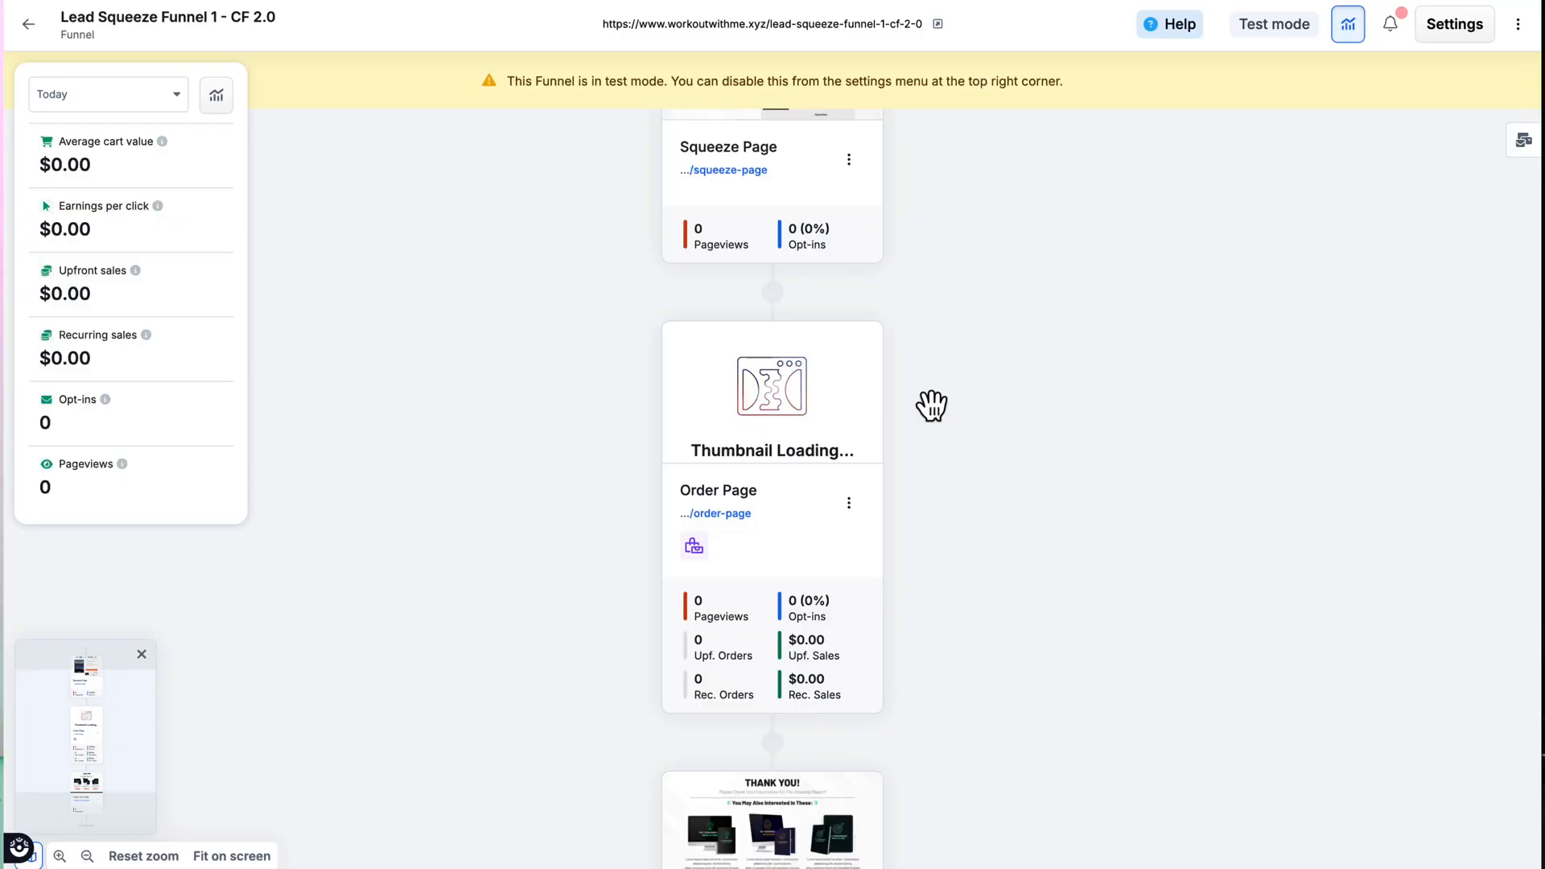
# Step: Create and attach a workflow named "New Workflow" to the Squeeze Page, with Opt-In as its event type
pyautogui.scroll(2, 932, 405)
pyautogui.scroll(5, 932, 405)
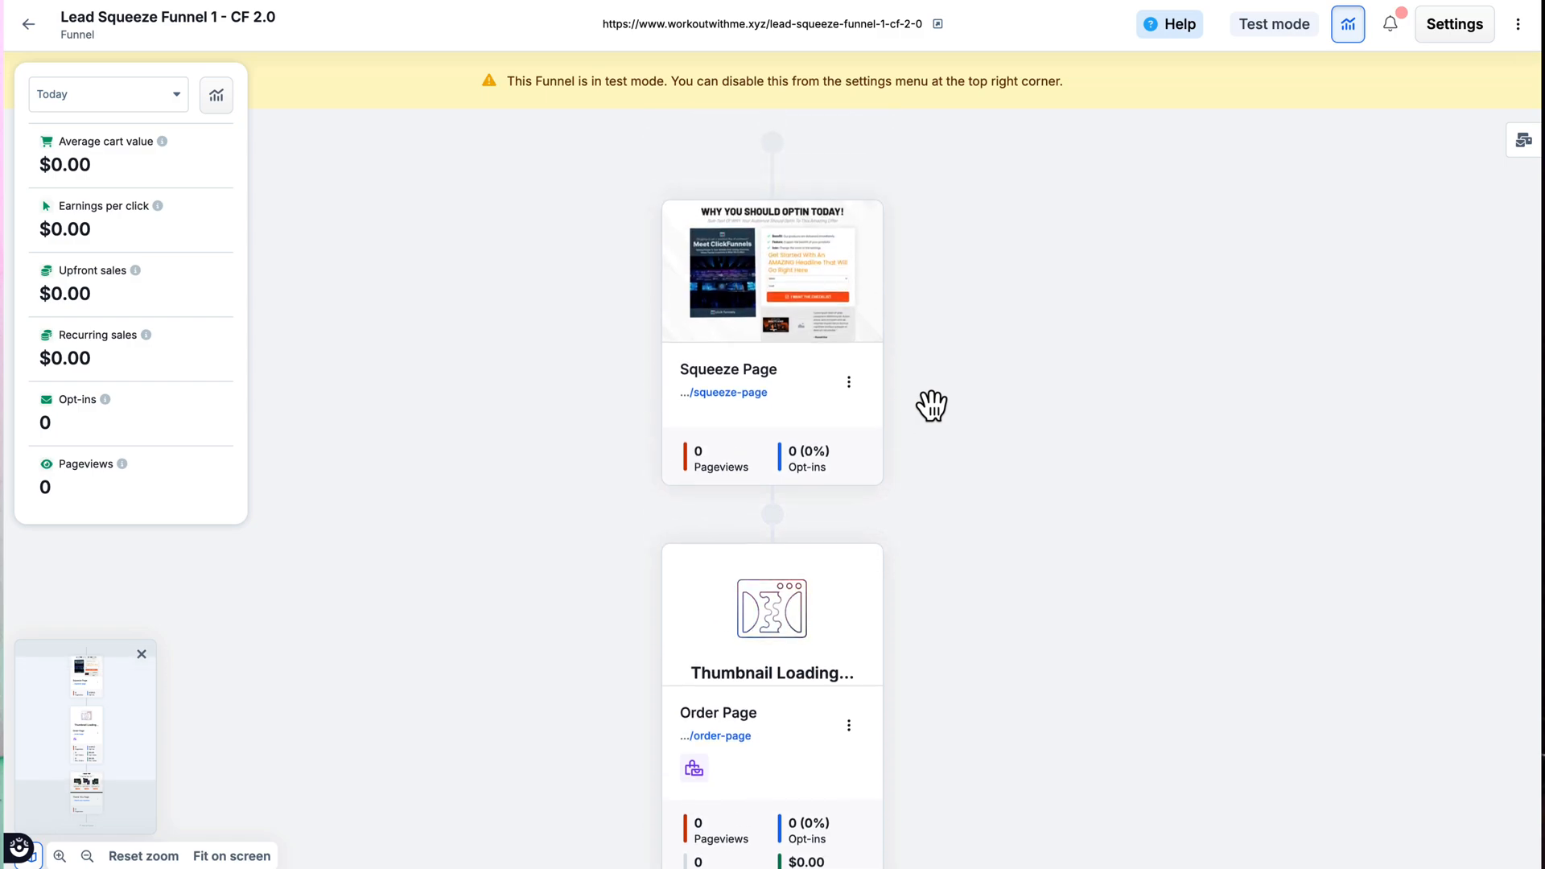
pyautogui.click(849, 382)
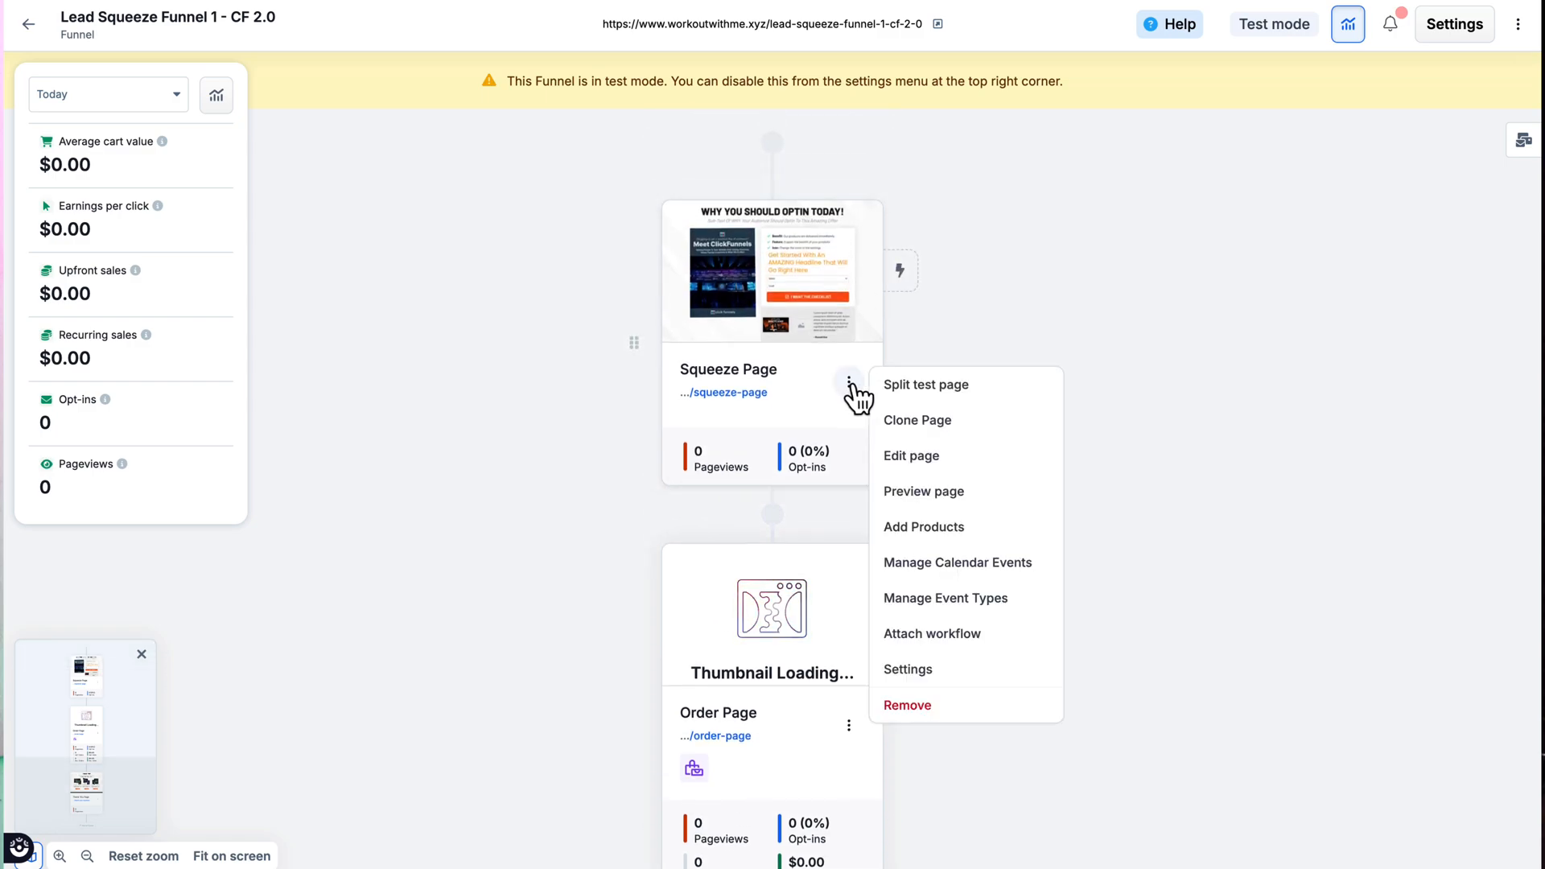
pyautogui.click(973, 636)
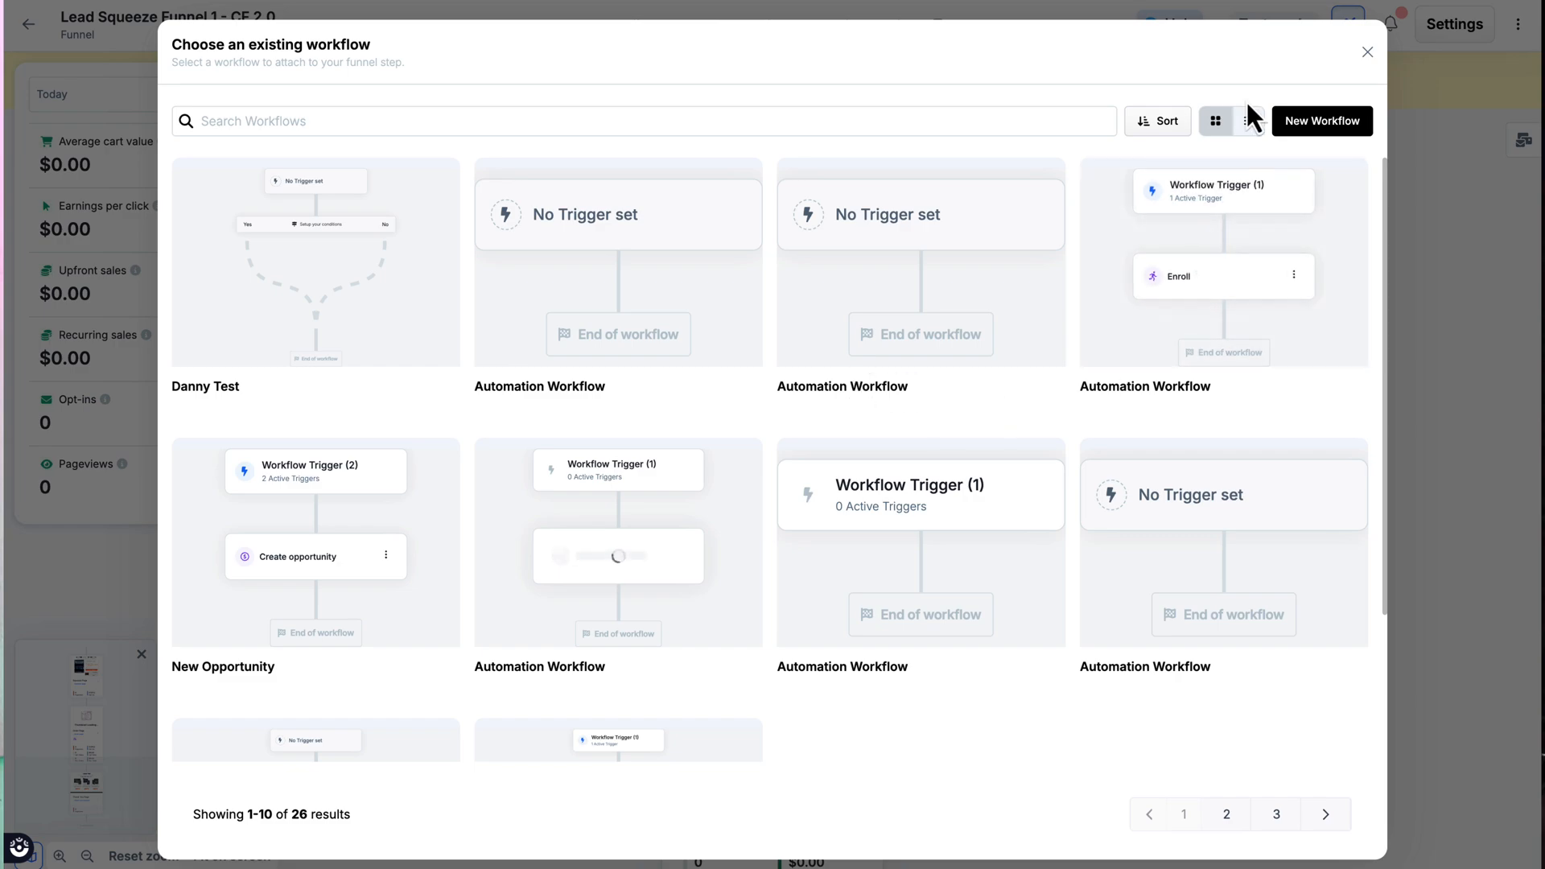
pyautogui.click(1311, 132)
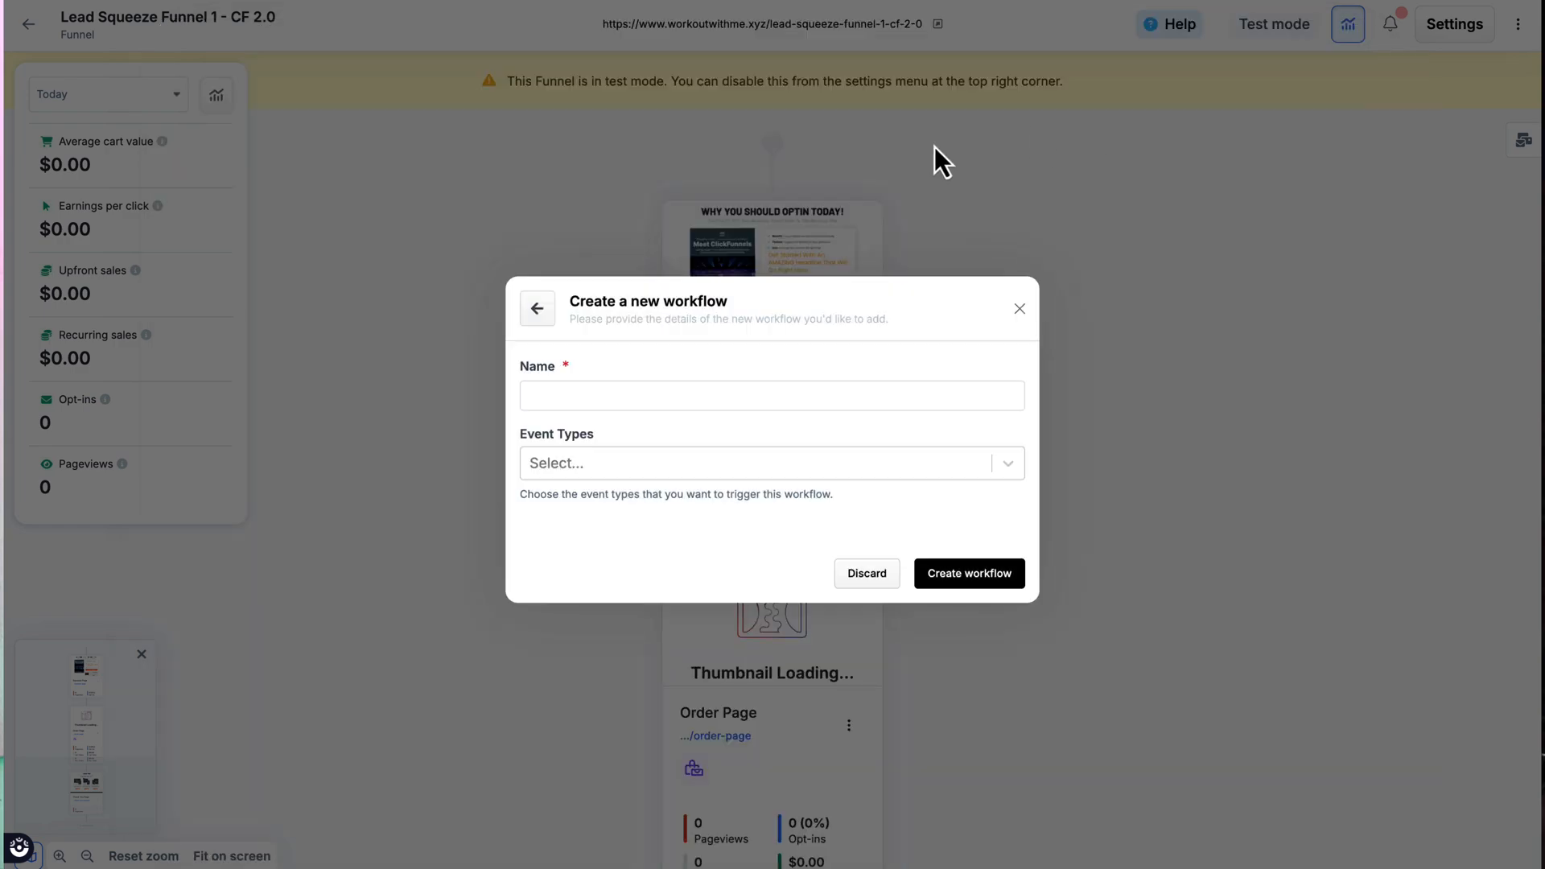
pyautogui.click(632, 395)
pyautogui.write('New Workflow')
pyautogui.click(631, 461)
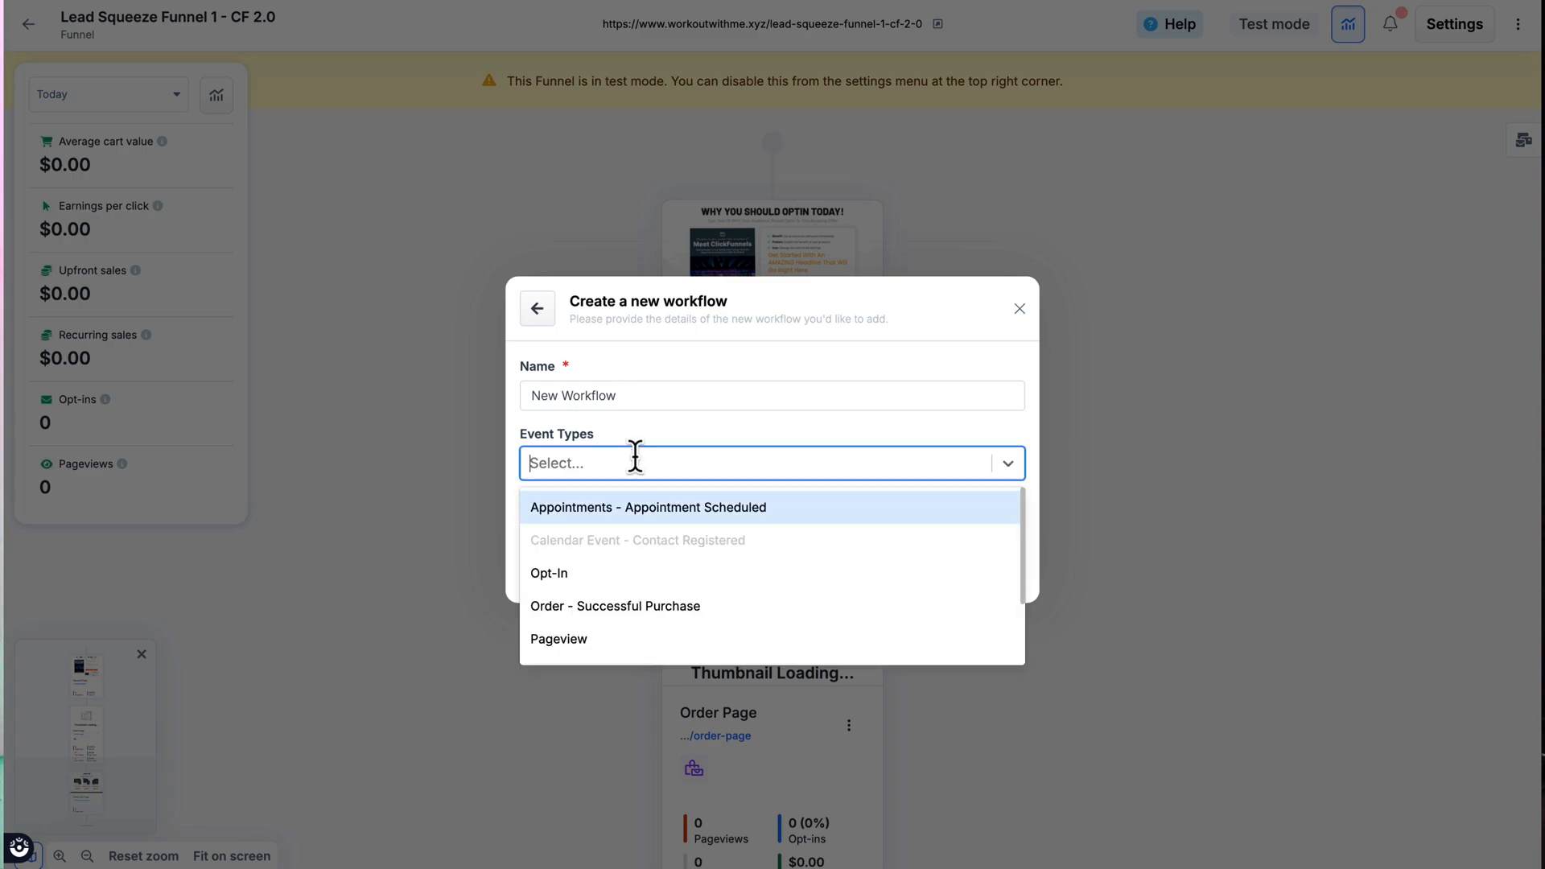
pyautogui.click(552, 571)
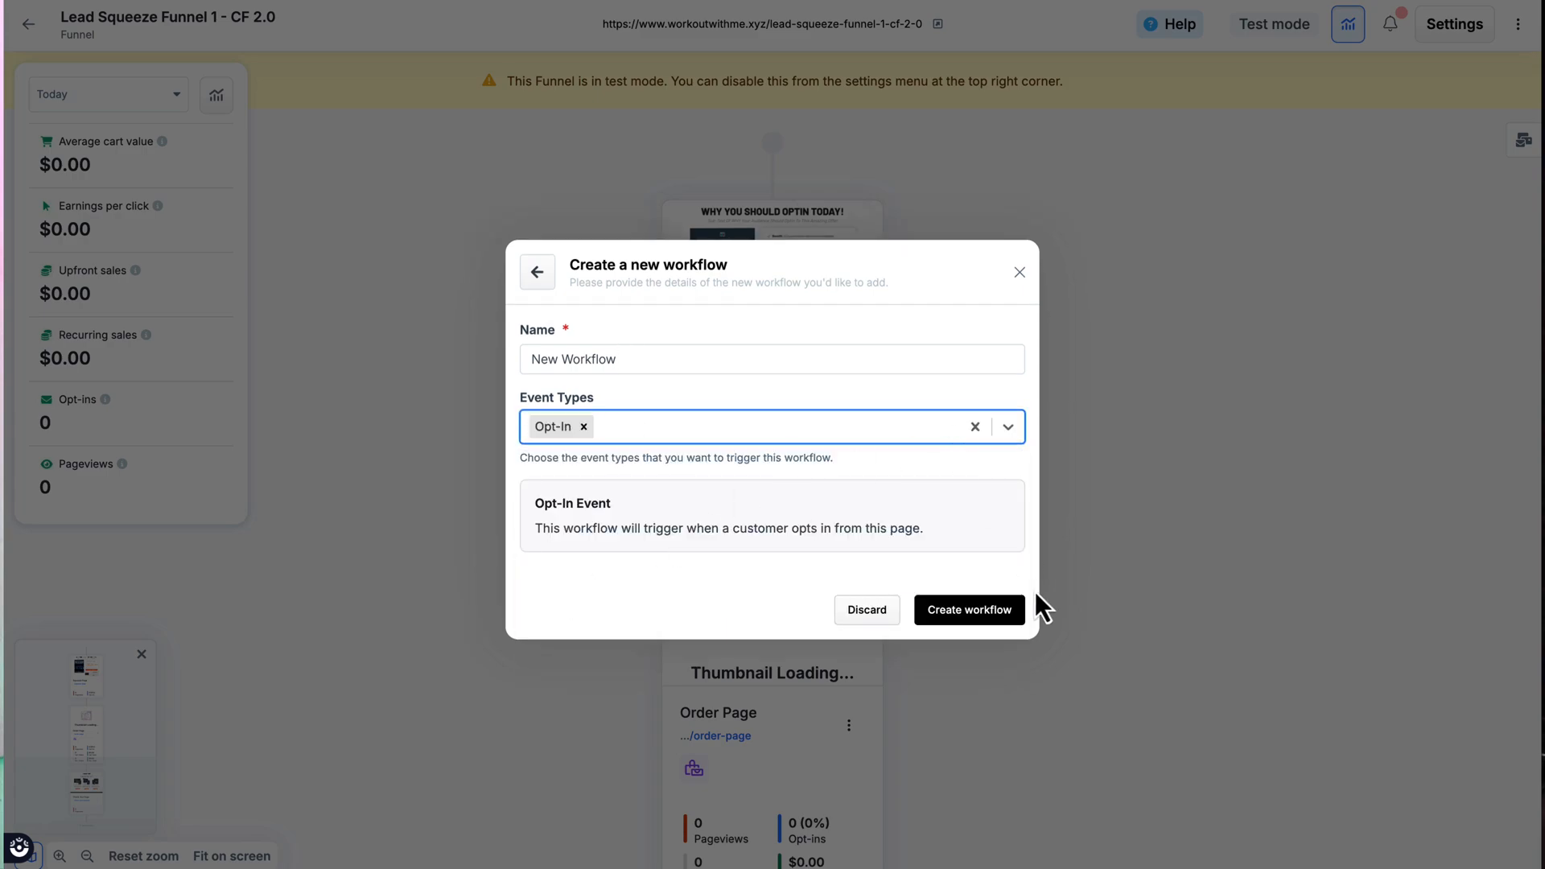
pyautogui.click(979, 615)
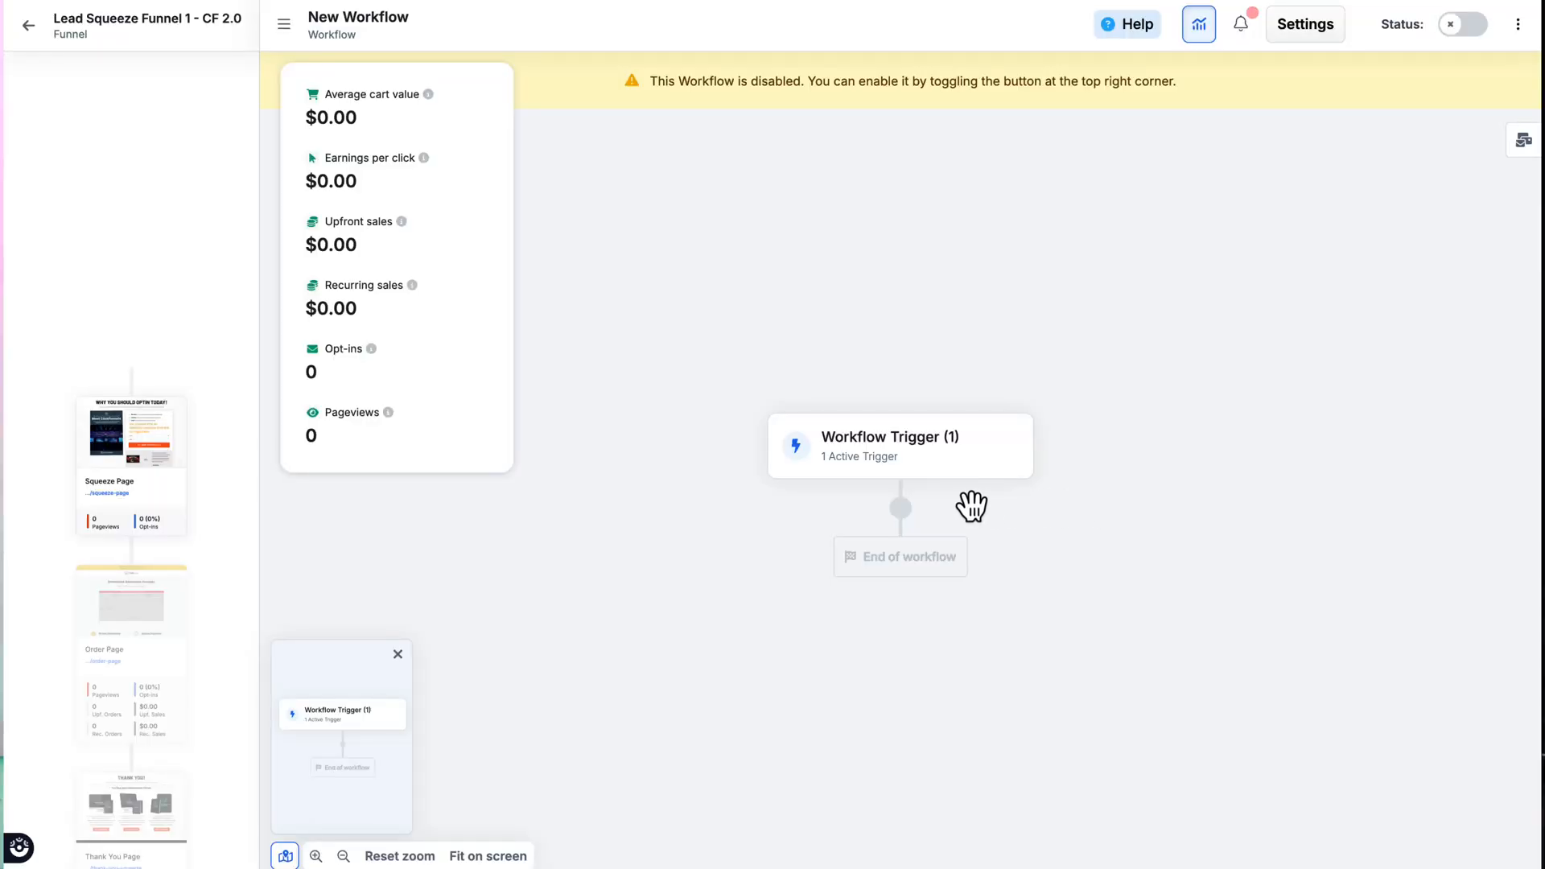
# Step: Add an Enroll step for the FitLife Bootcamp course below the workflow trigger, and return to the funnel
pyautogui.click(900, 509)
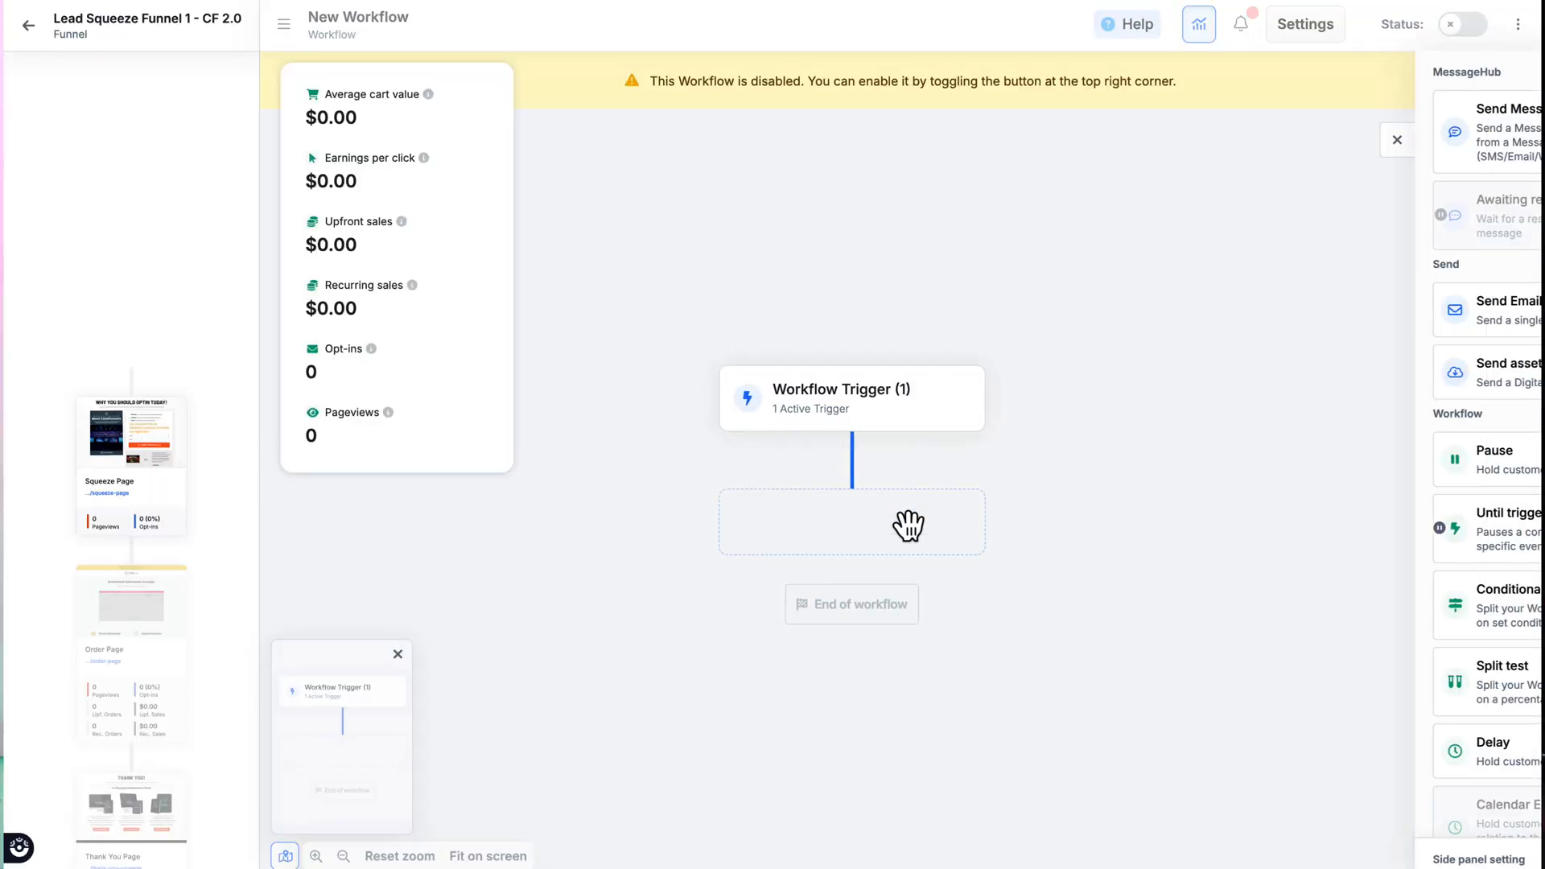
pyautogui.moveTo(1284, 217); pyautogui.dragTo(1355, 299)
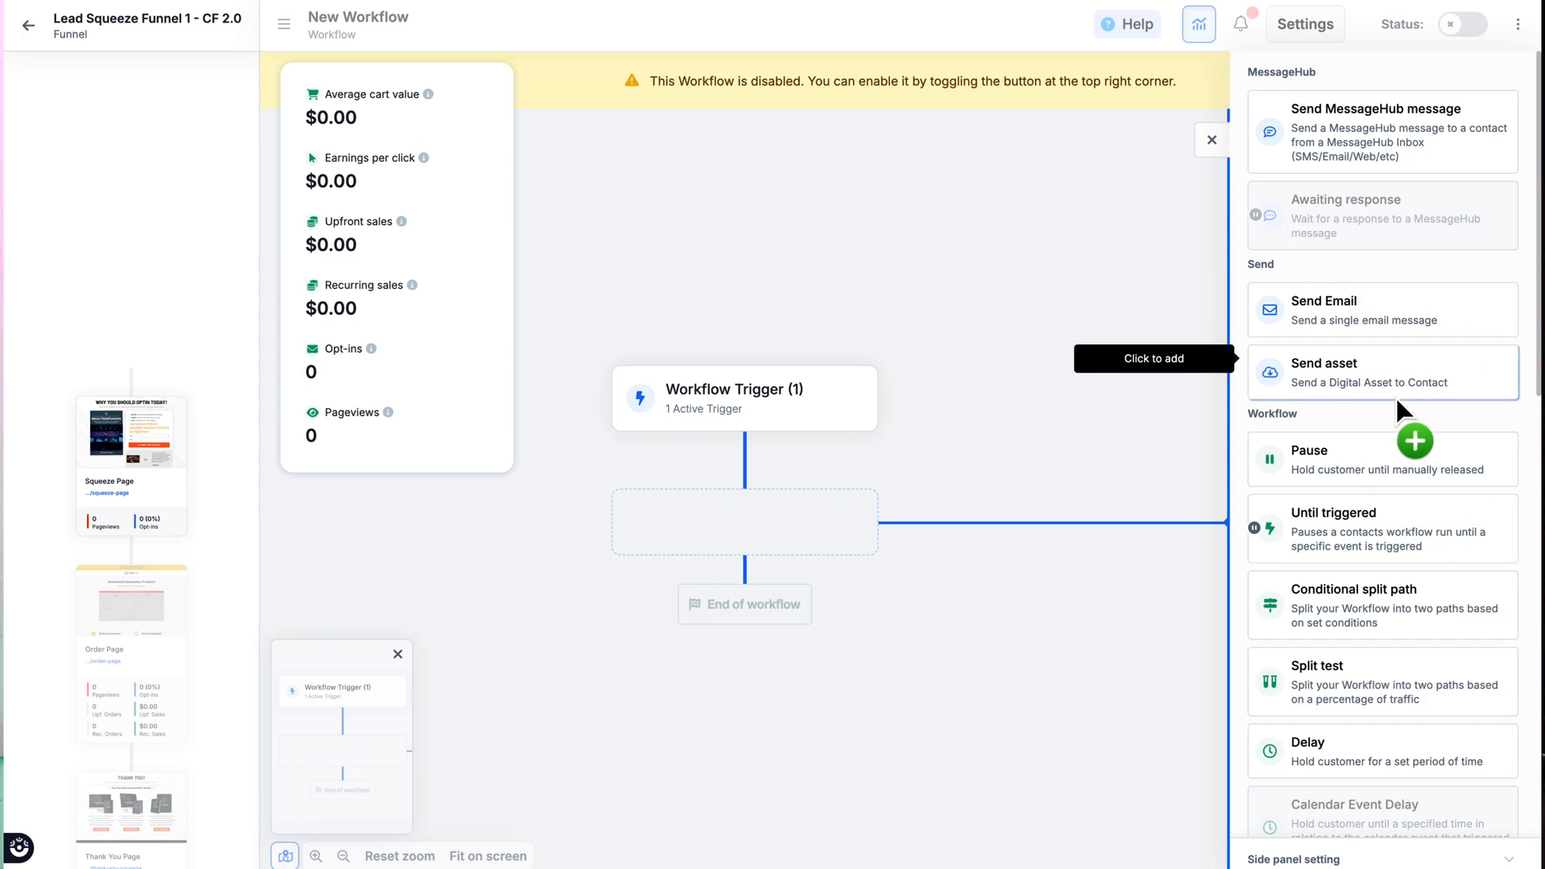
pyautogui.scroll(-1, 1401, 412)
pyautogui.scroll(-5, 1402, 412)
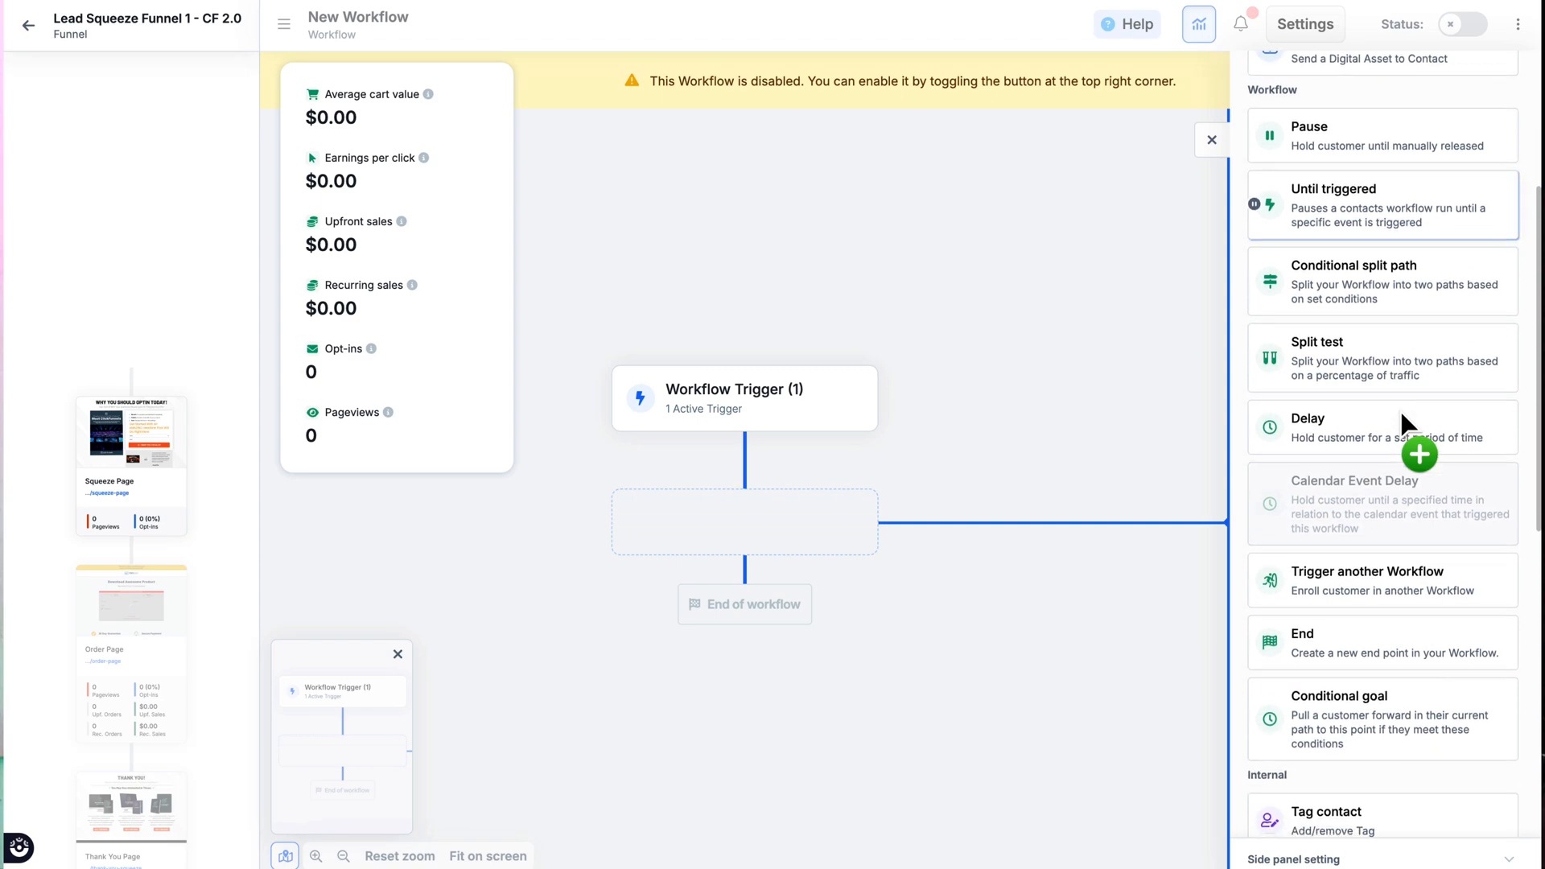
pyautogui.scroll(6, 1402, 411)
pyautogui.scroll(-6, 1373, 514)
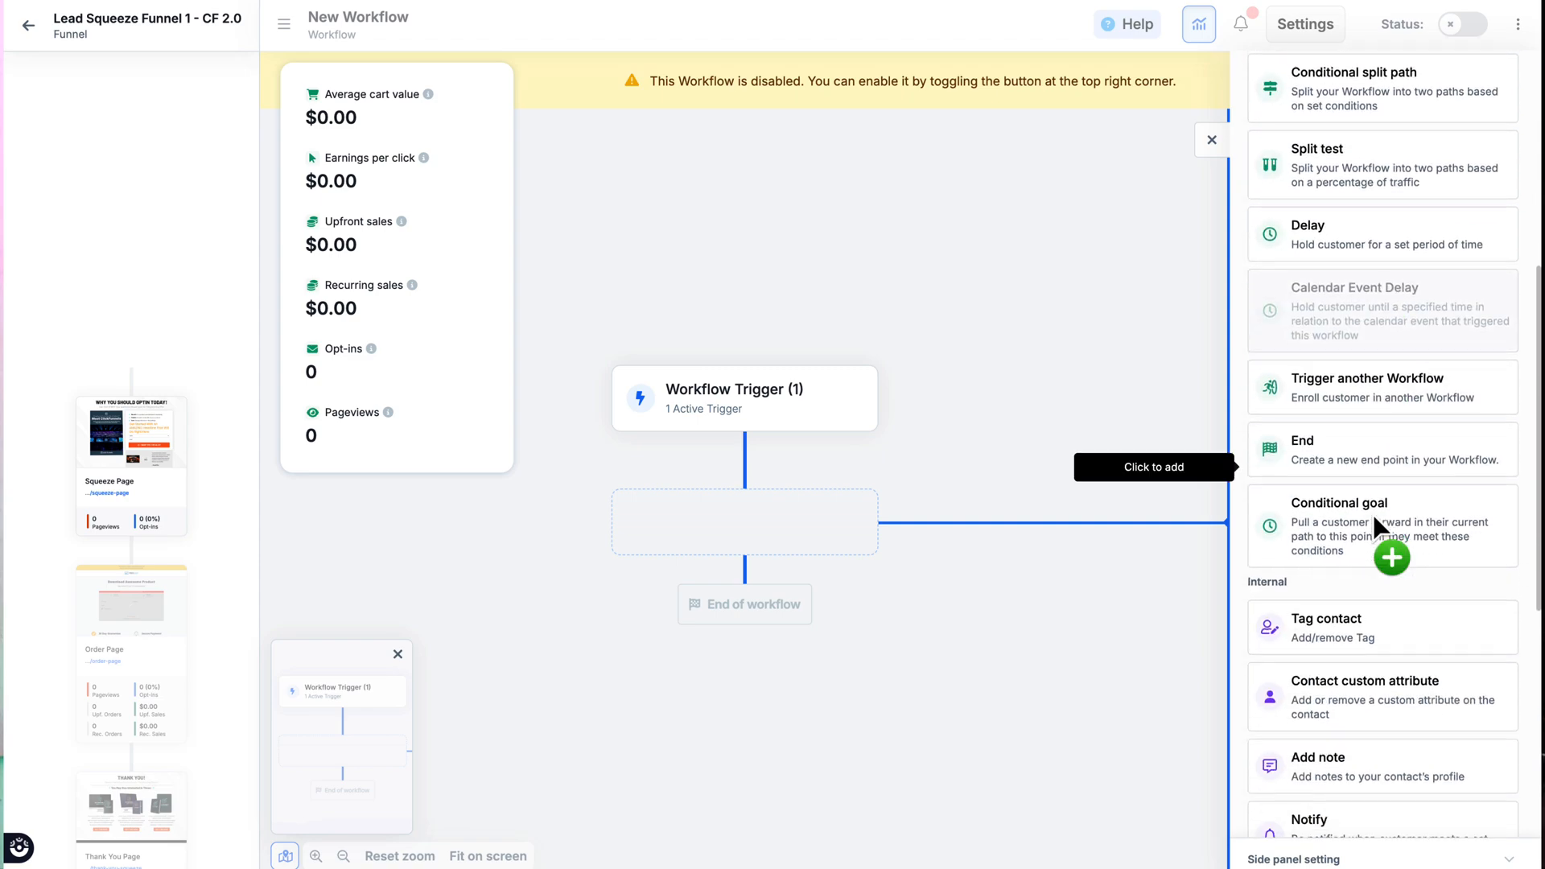
pyautogui.scroll(-1, 1381, 520)
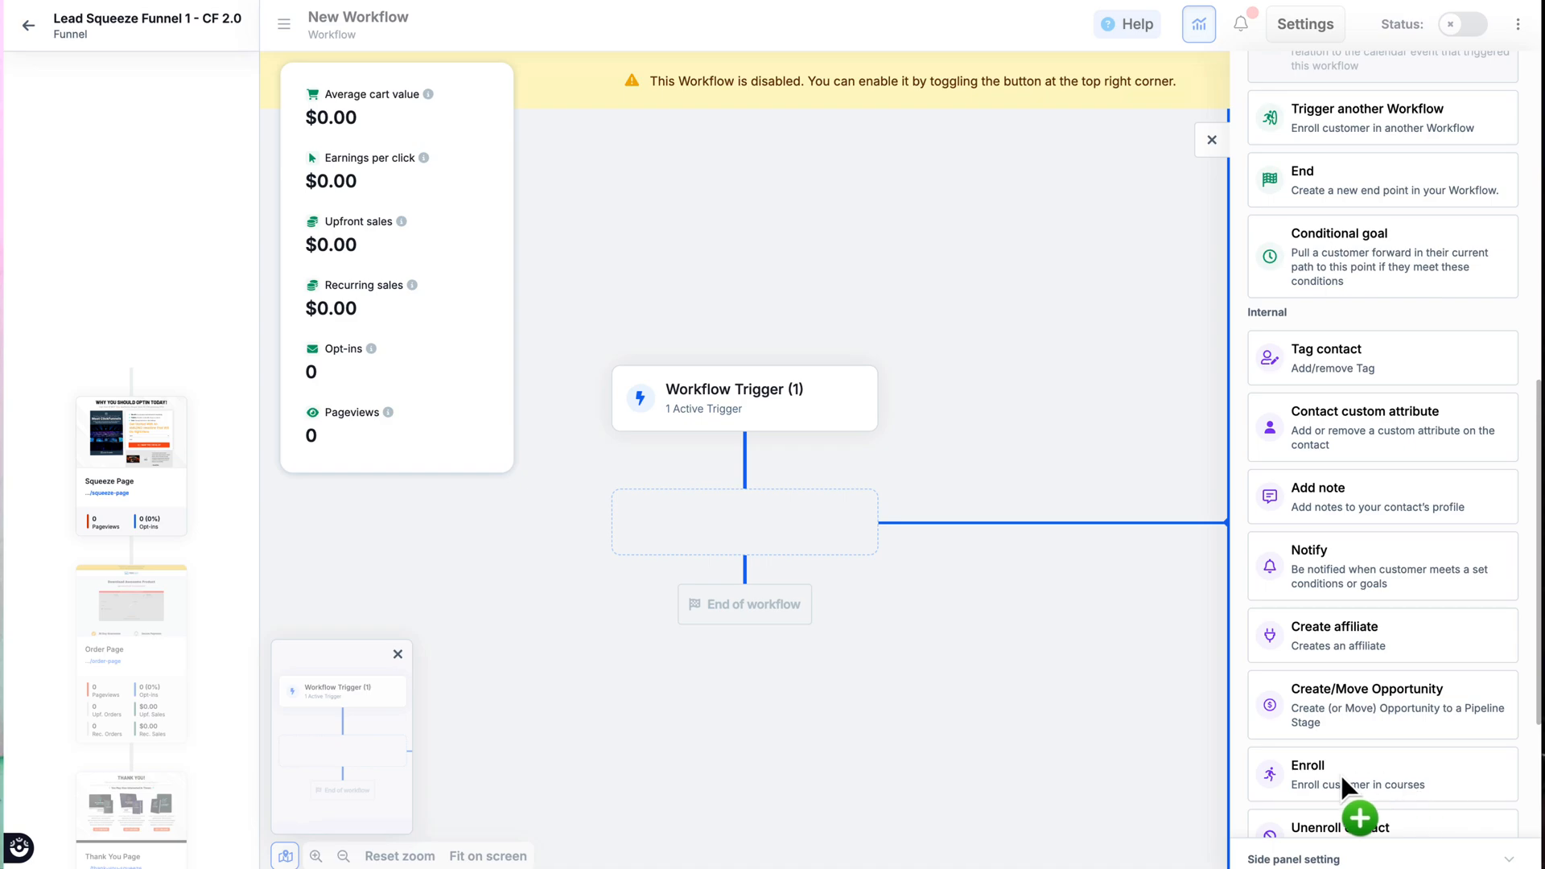
pyautogui.click(1318, 782)
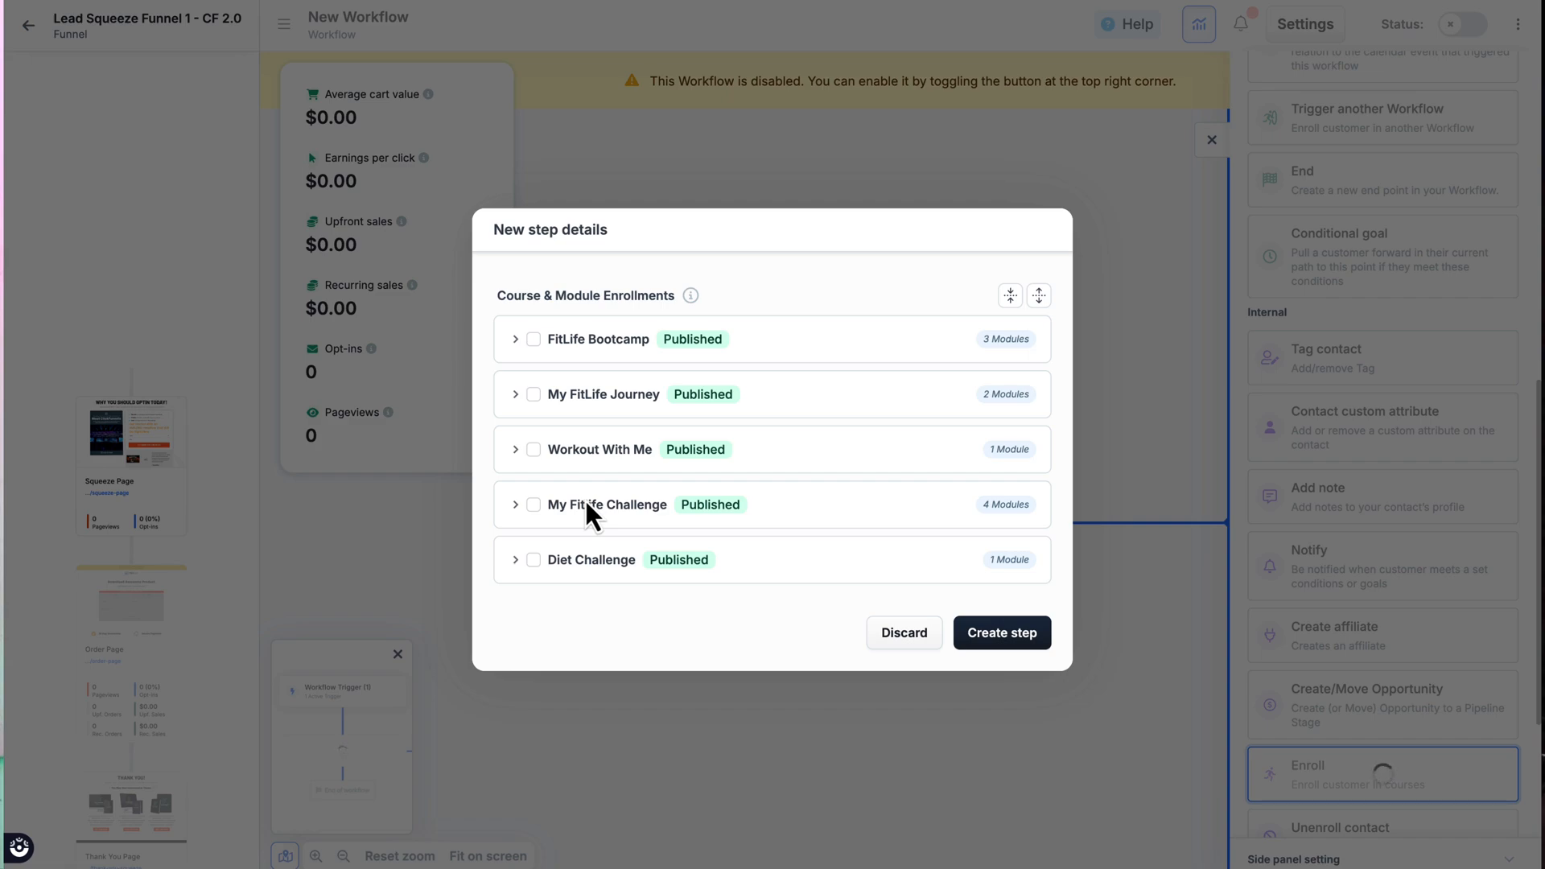
pyautogui.click(534, 339)
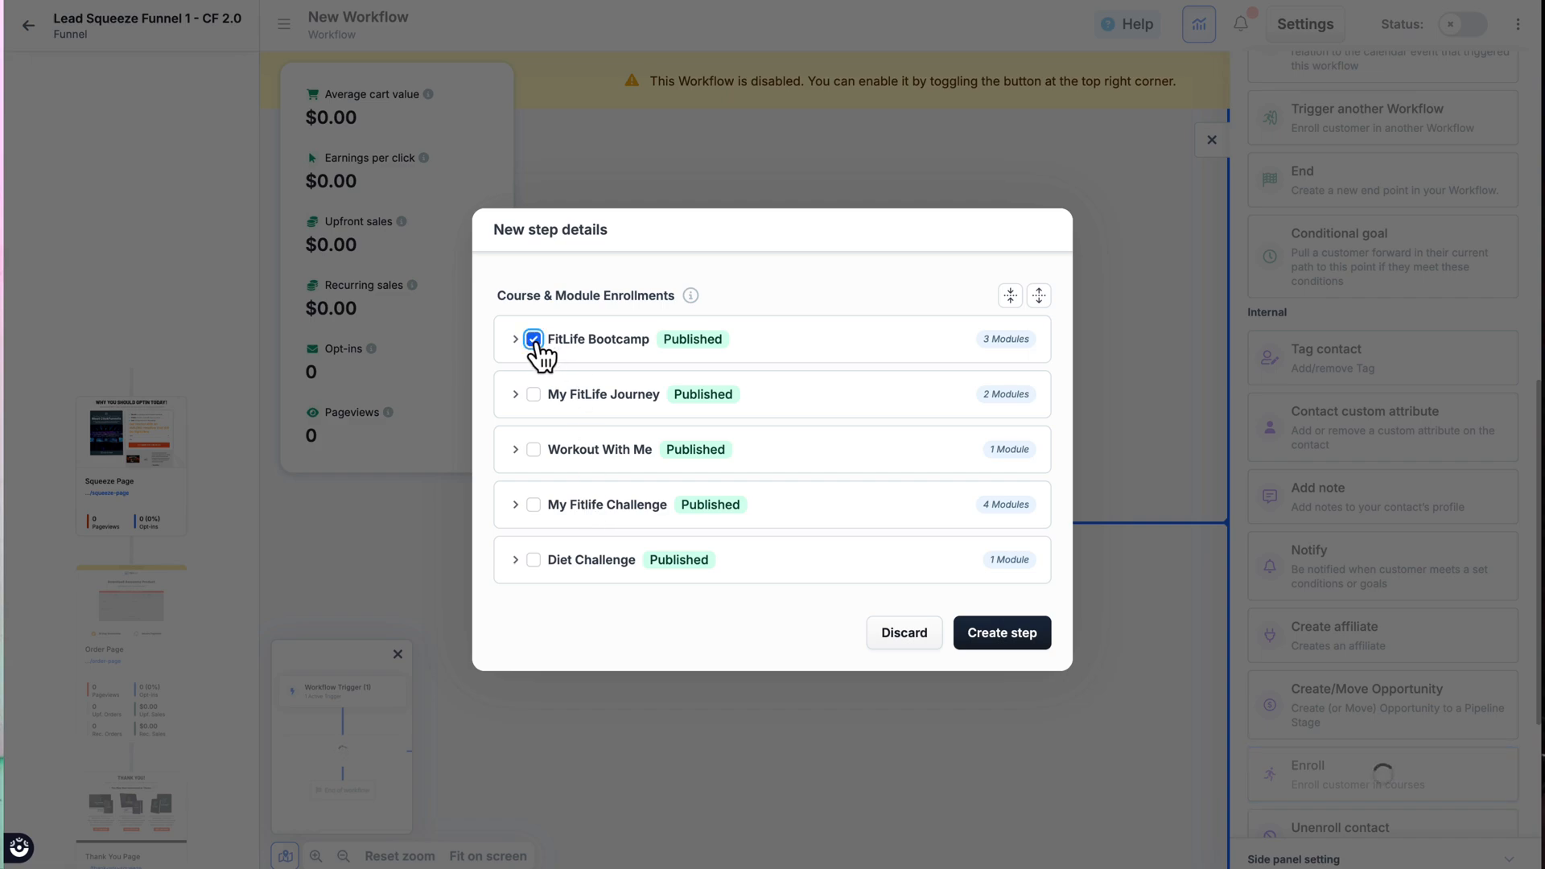
pyautogui.click(1006, 637)
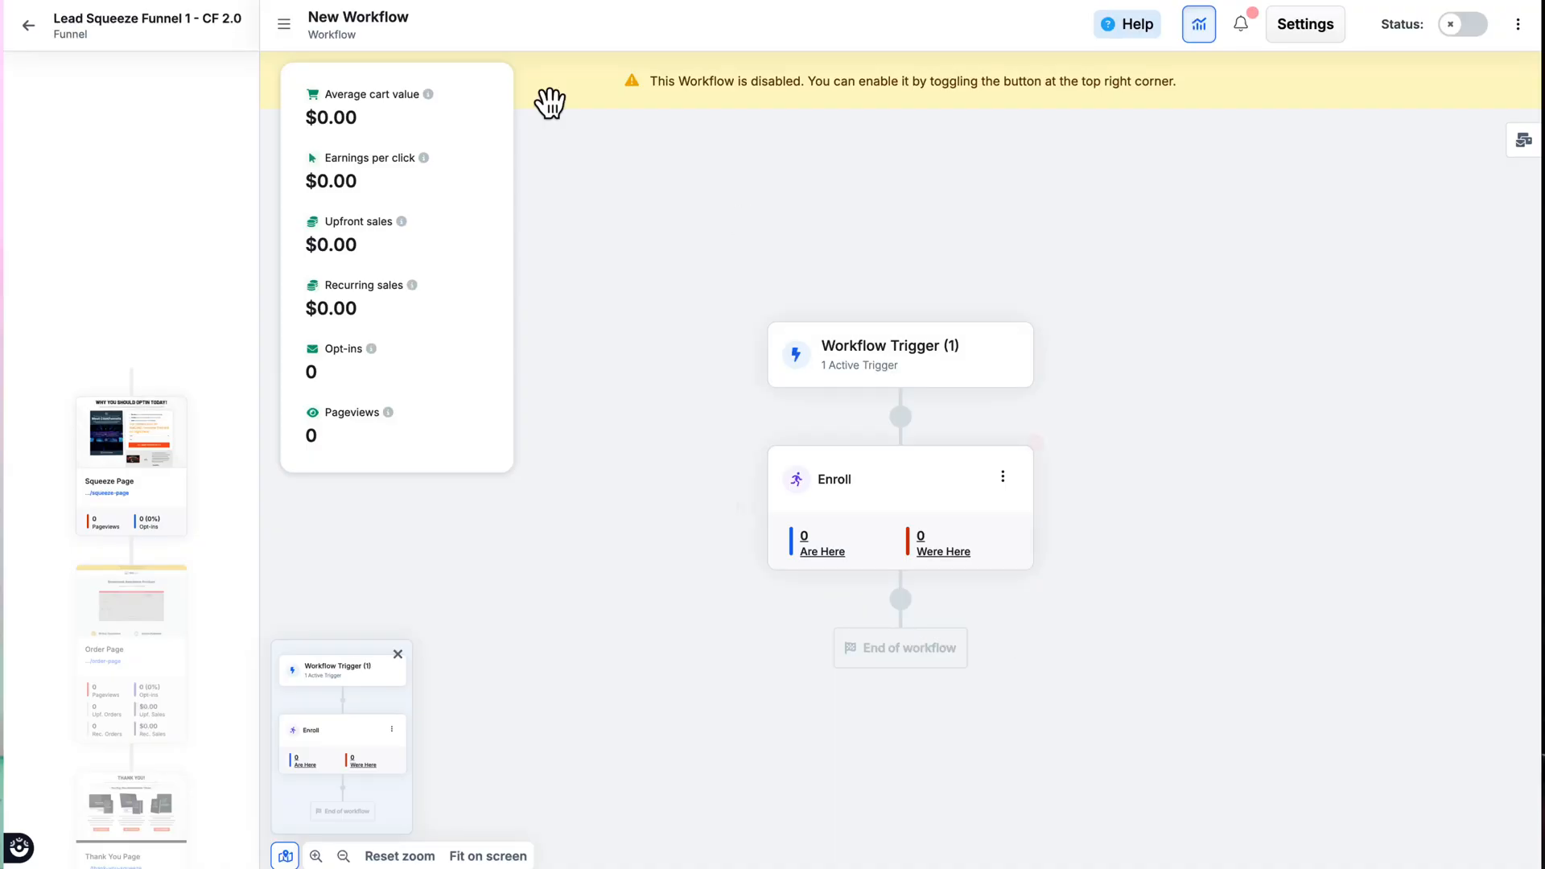
pyautogui.click(29, 26)
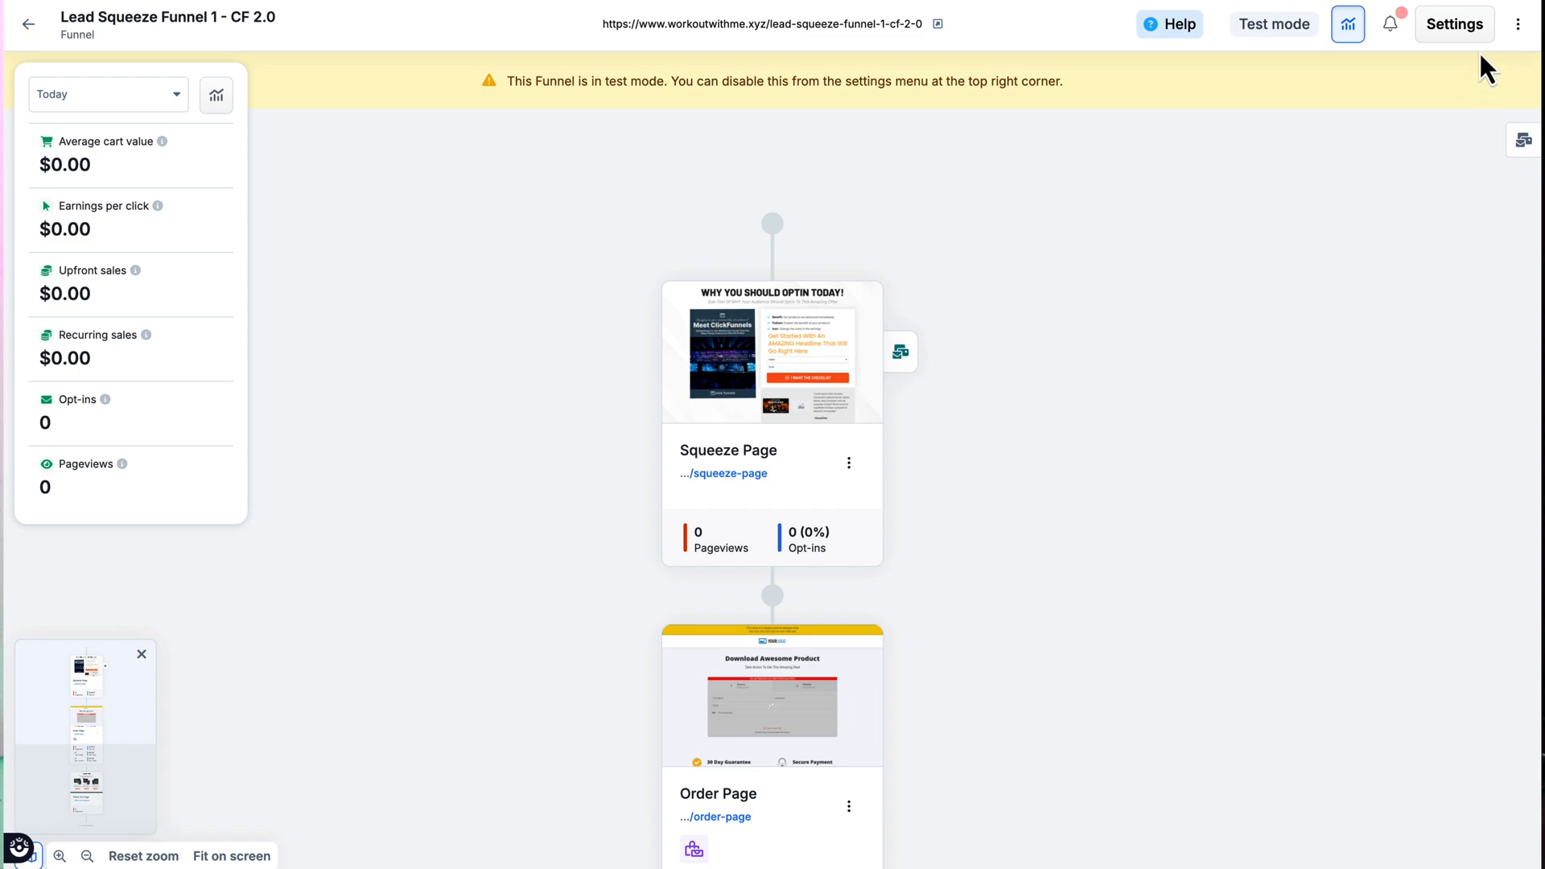
pyautogui.click(1457, 32)
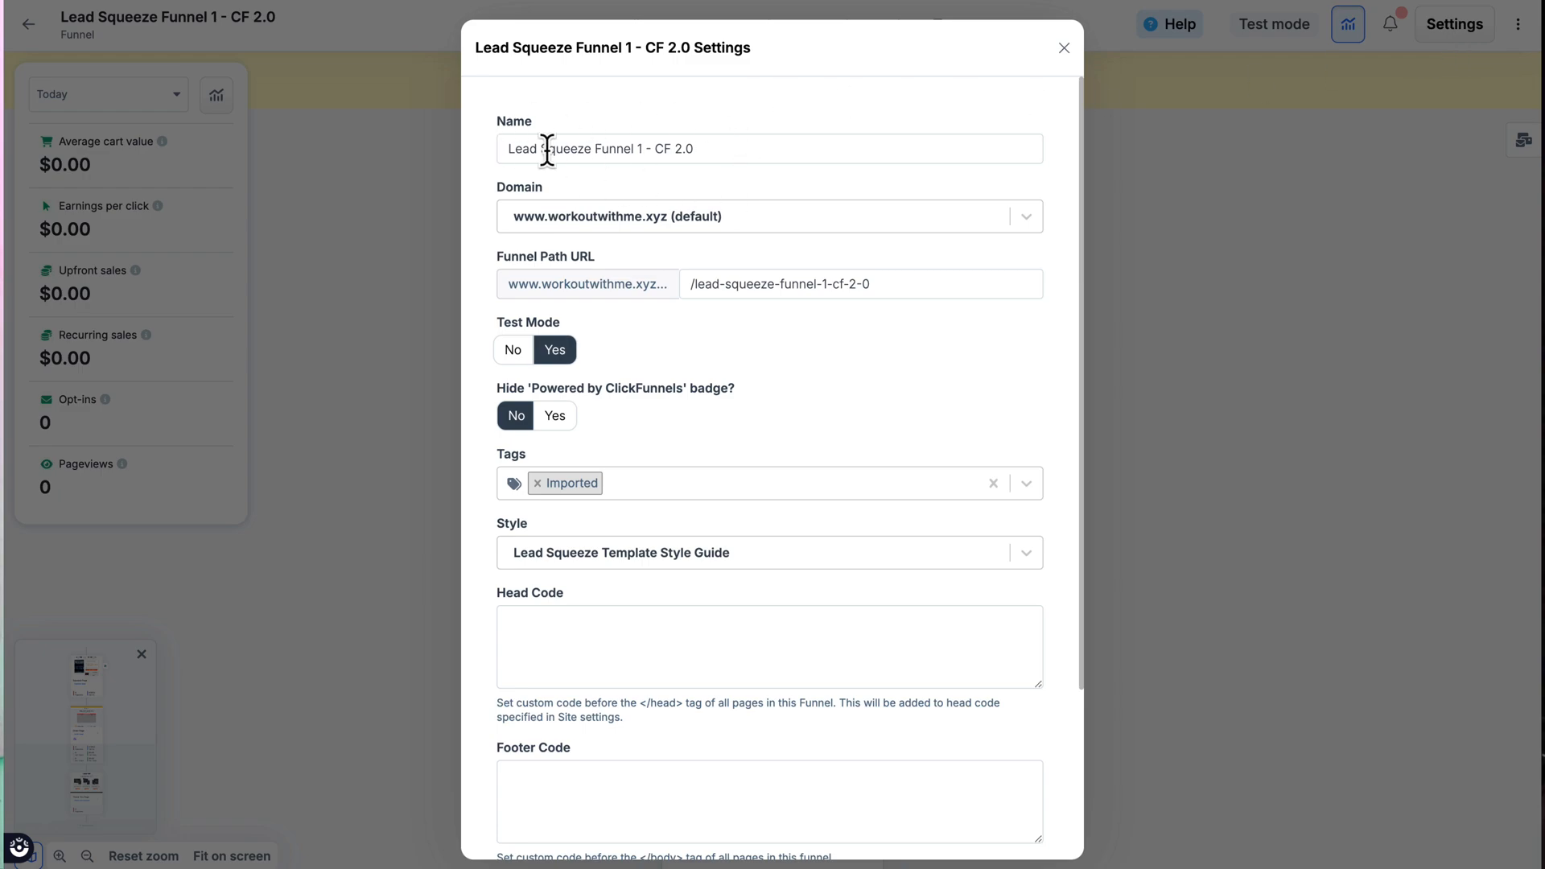
pyautogui.click(778, 219)
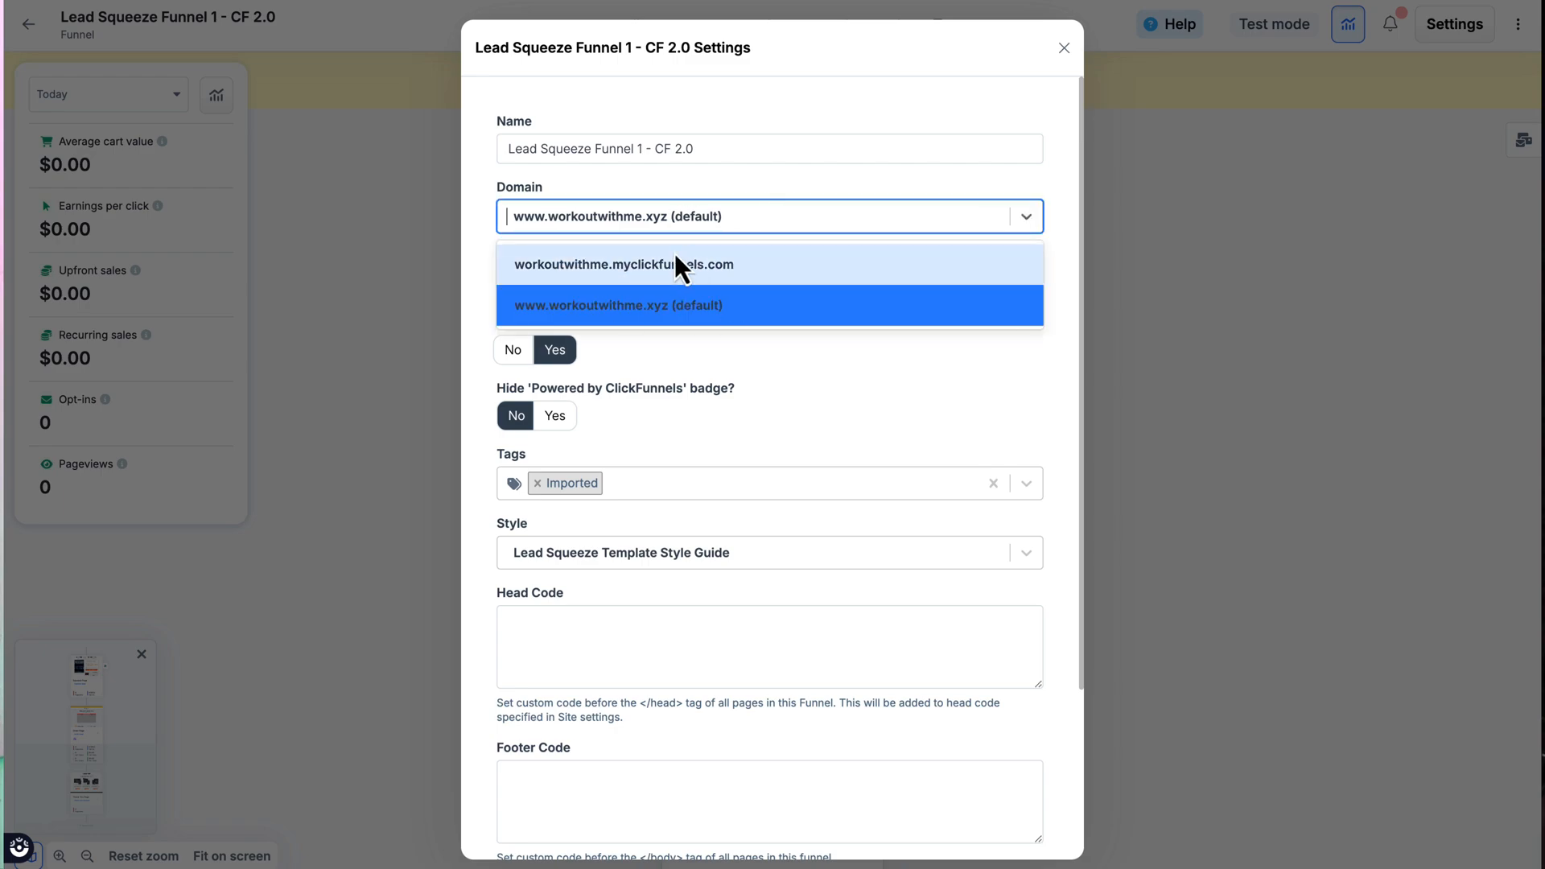
pyautogui.click(740, 312)
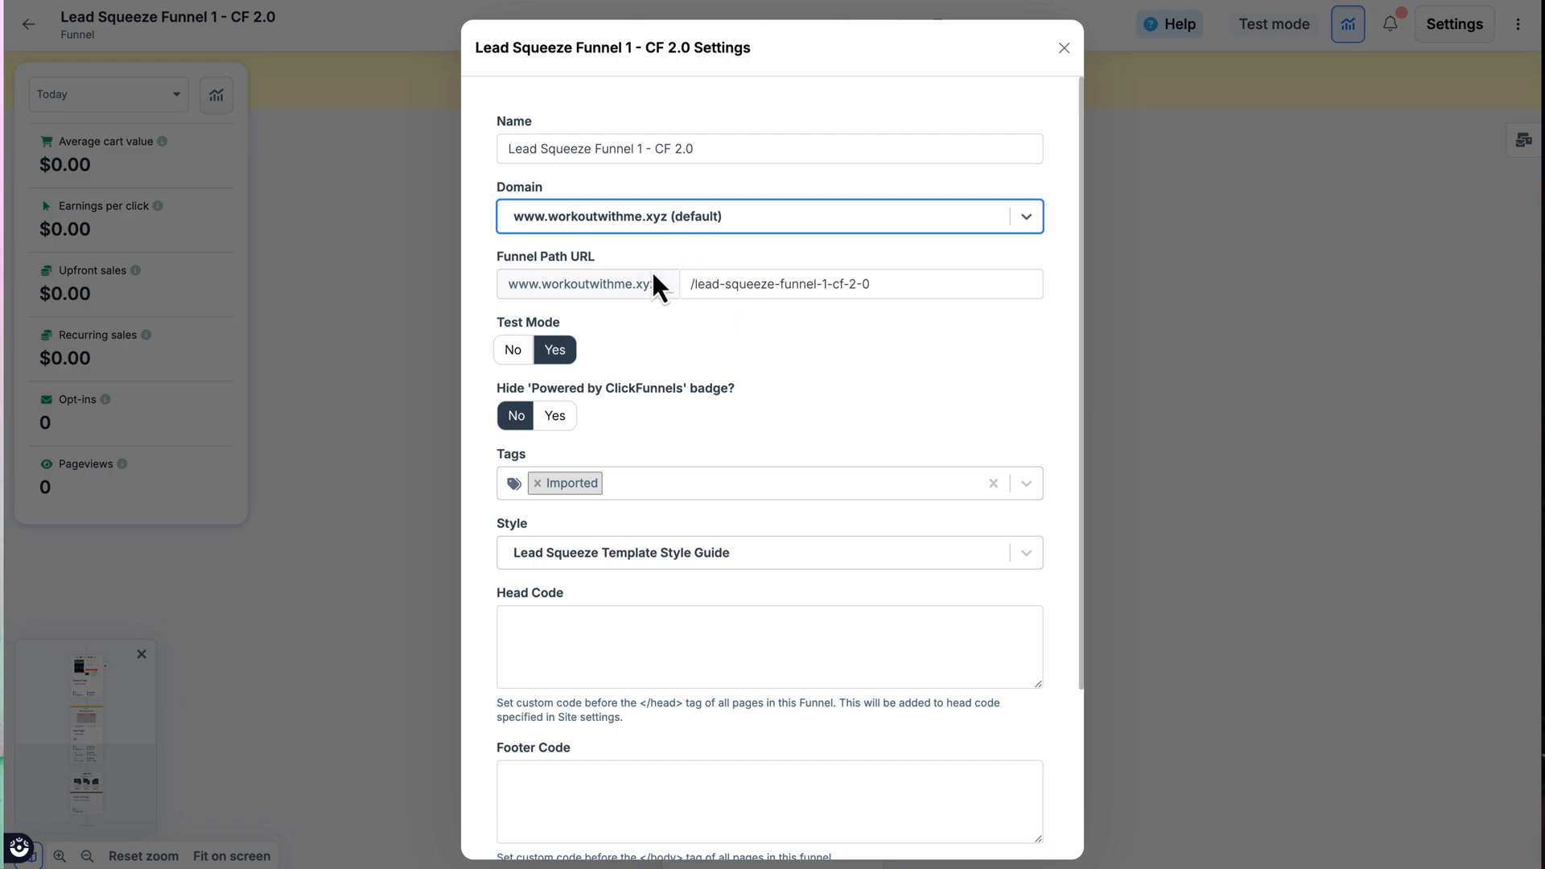
pyautogui.click(875, 286)
pyautogui.hotkey('ctrl', 'a')
pyautogui.press('BackSpace')
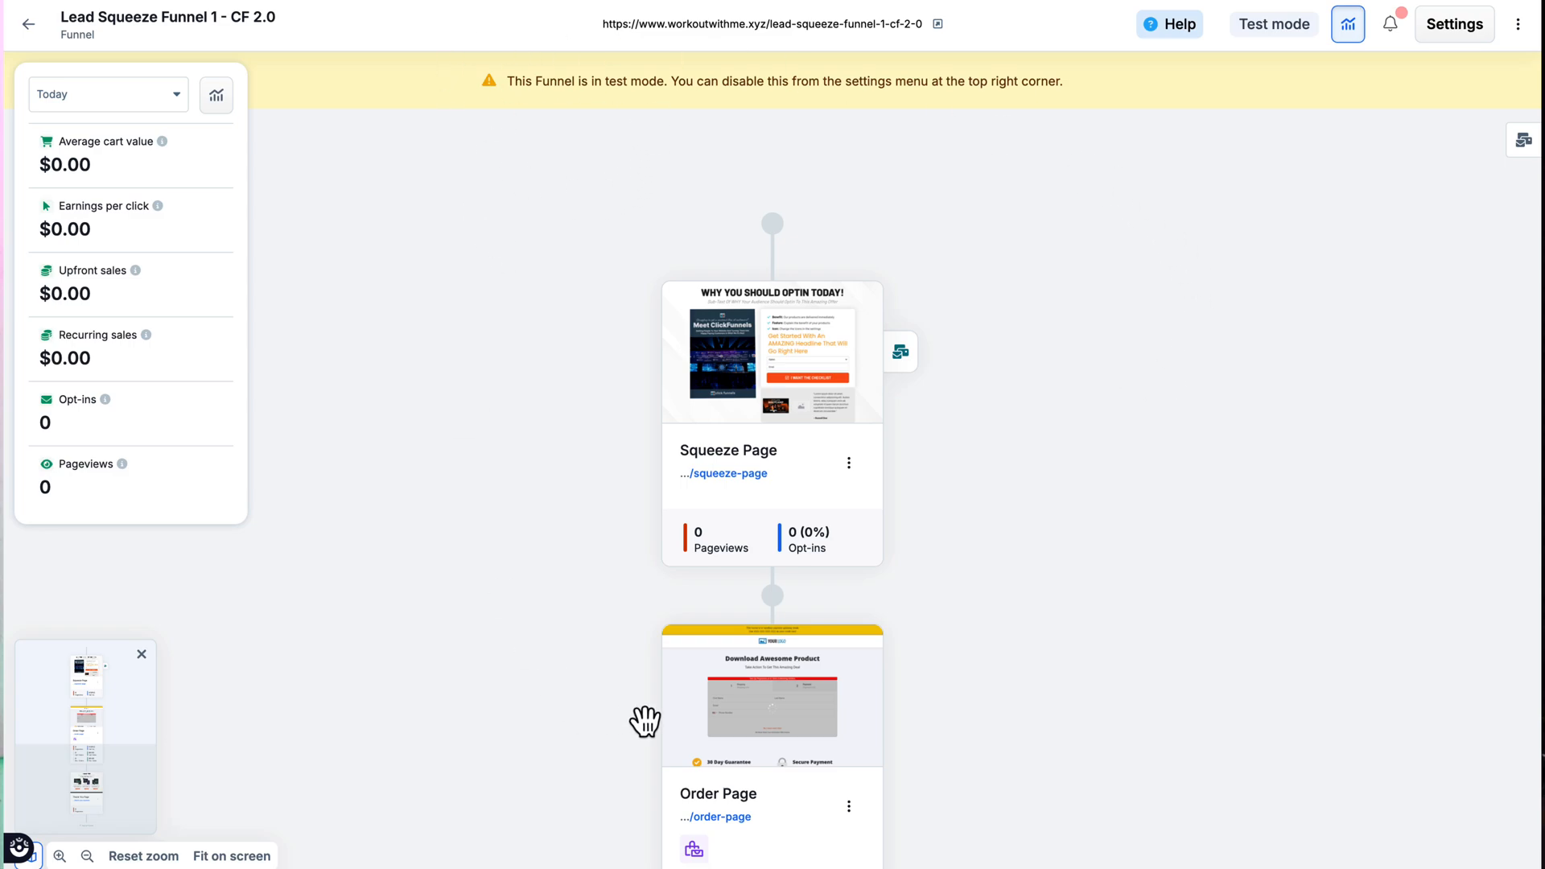
# Step: Turn off test mode in the funnel settings and update the funnel
pyautogui.click(747, 818)
pyautogui.click(1455, 24)
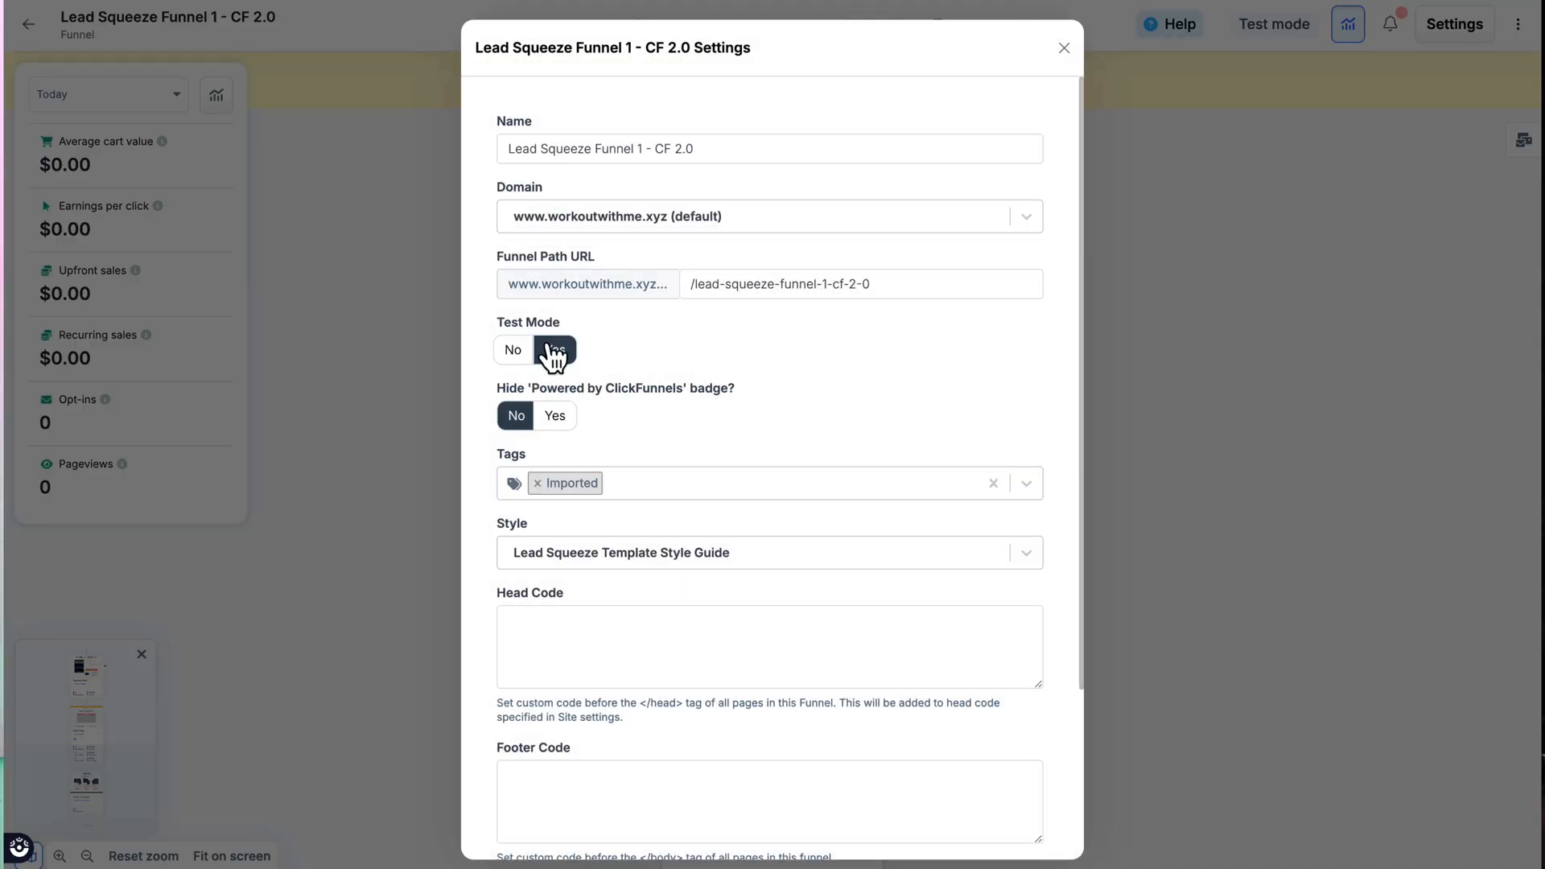
pyautogui.click(520, 359)
pyautogui.scroll(-3, 784, 406)
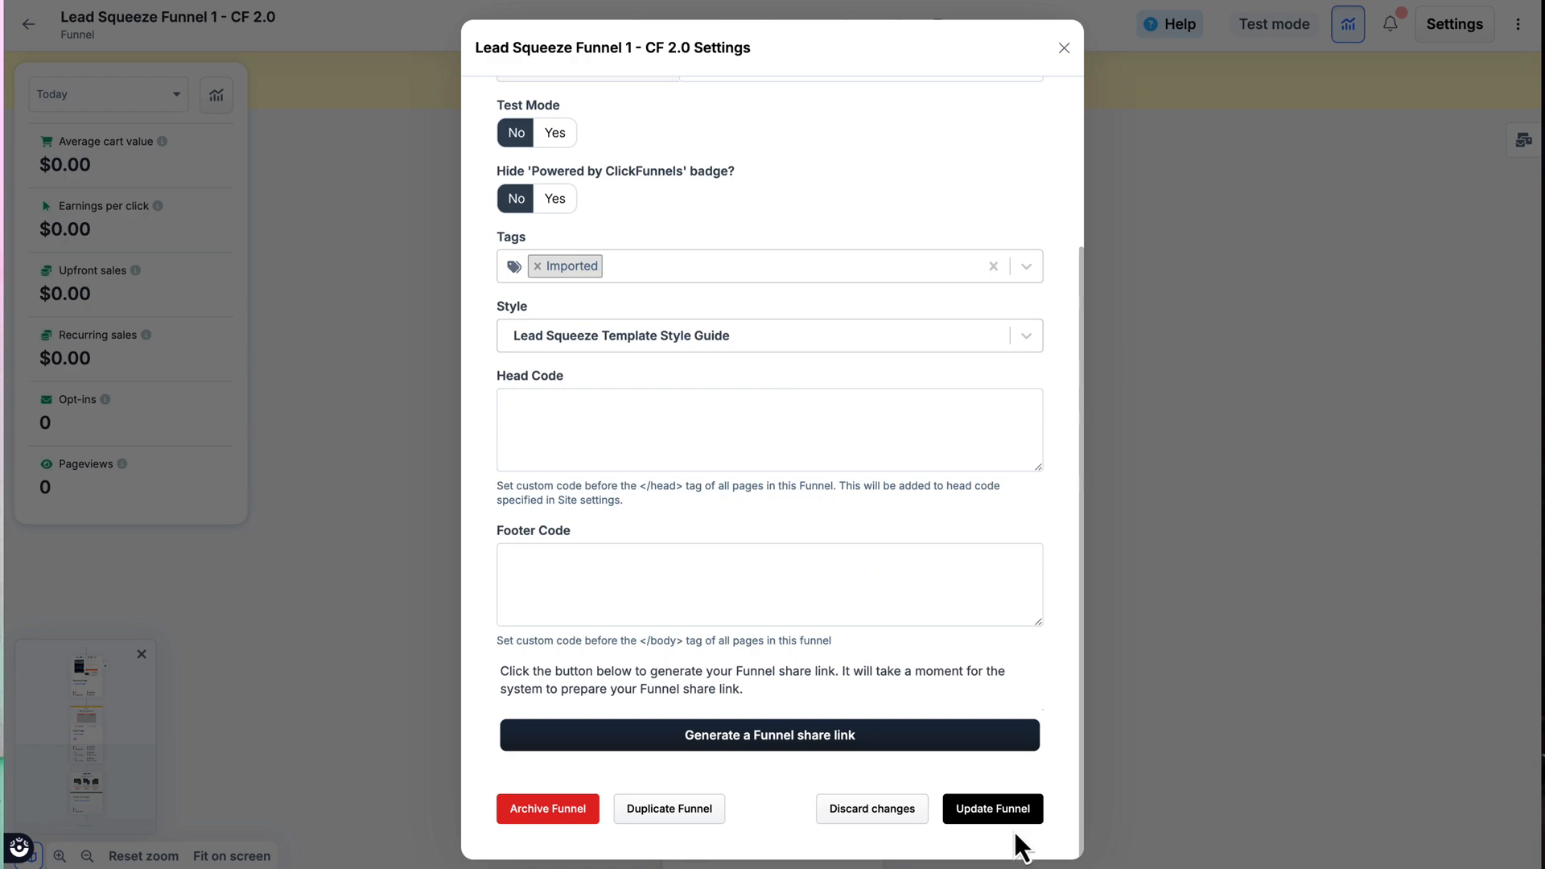
pyautogui.click(993, 810)
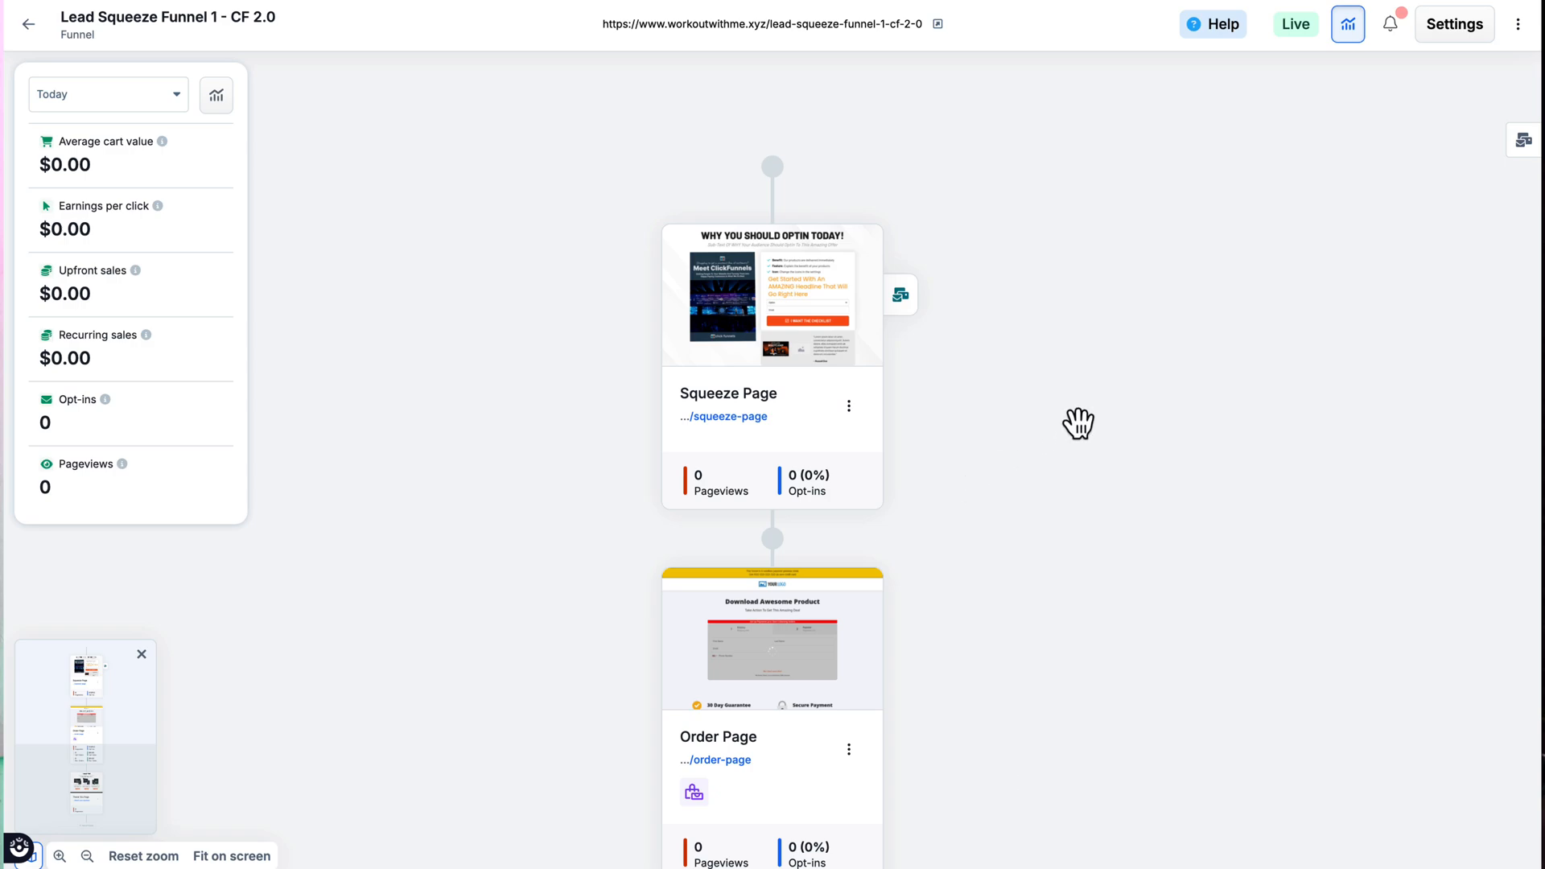
# Step: Open the Squeeze Page's settings from the funnel map to review them
pyautogui.click(776, 27)
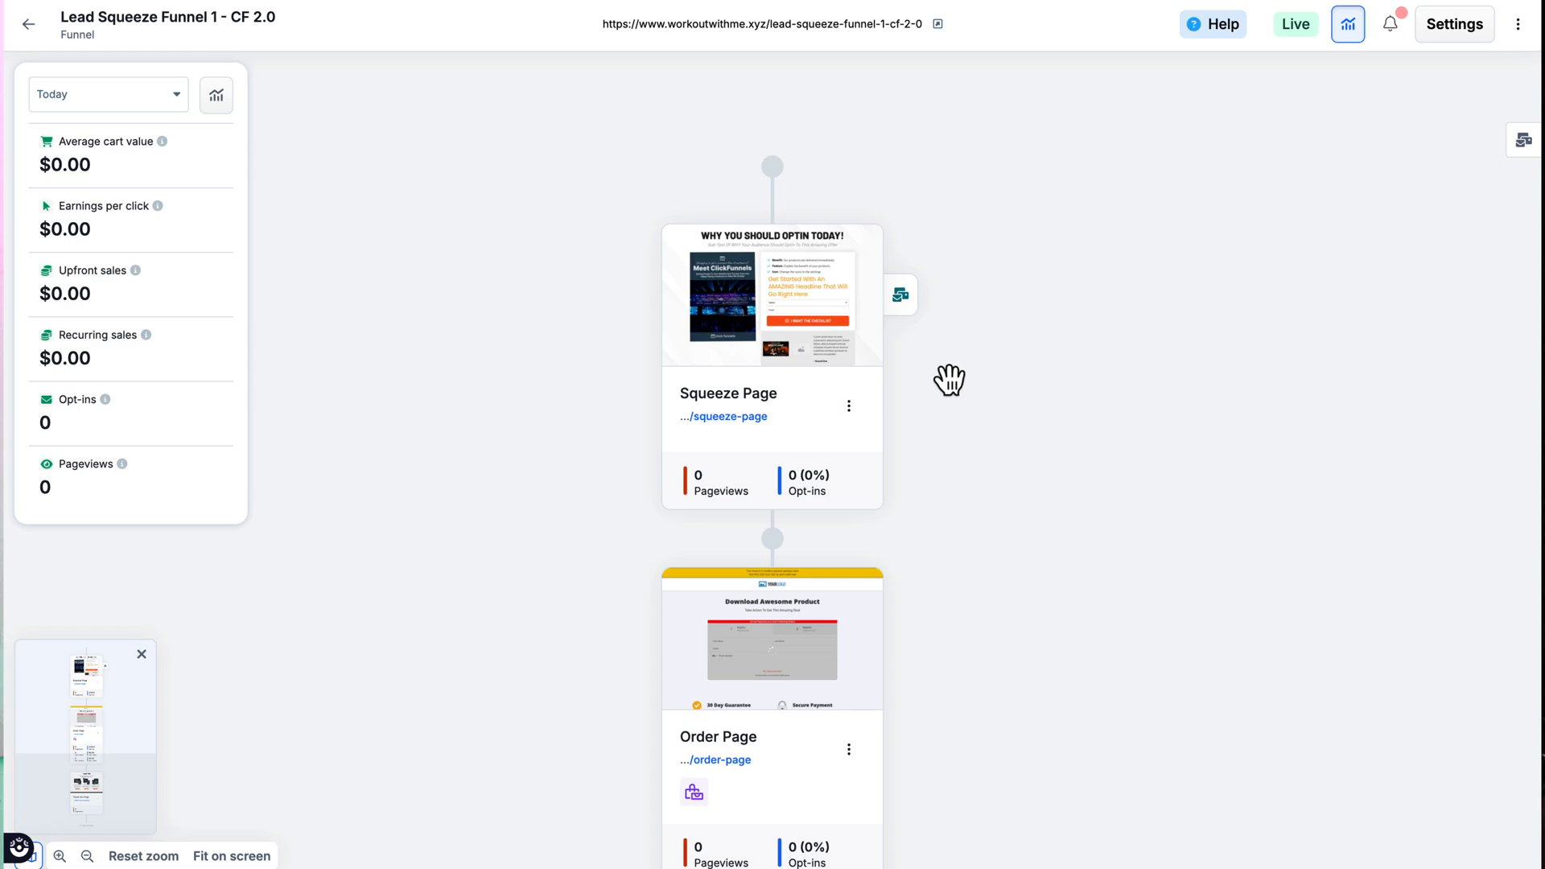
pyautogui.click(849, 409)
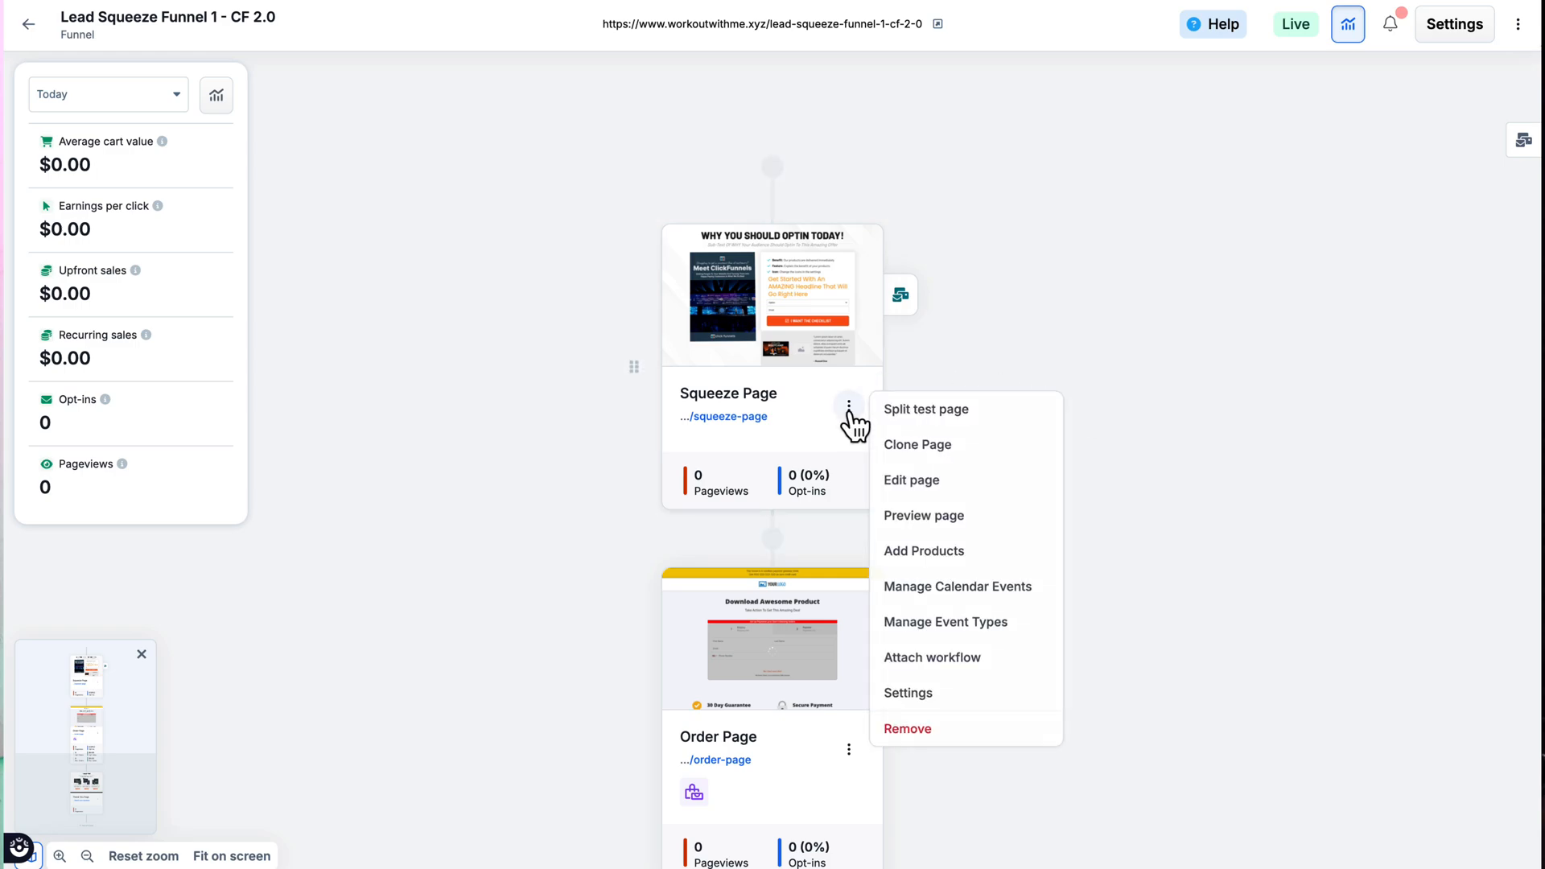
pyautogui.click(926, 696)
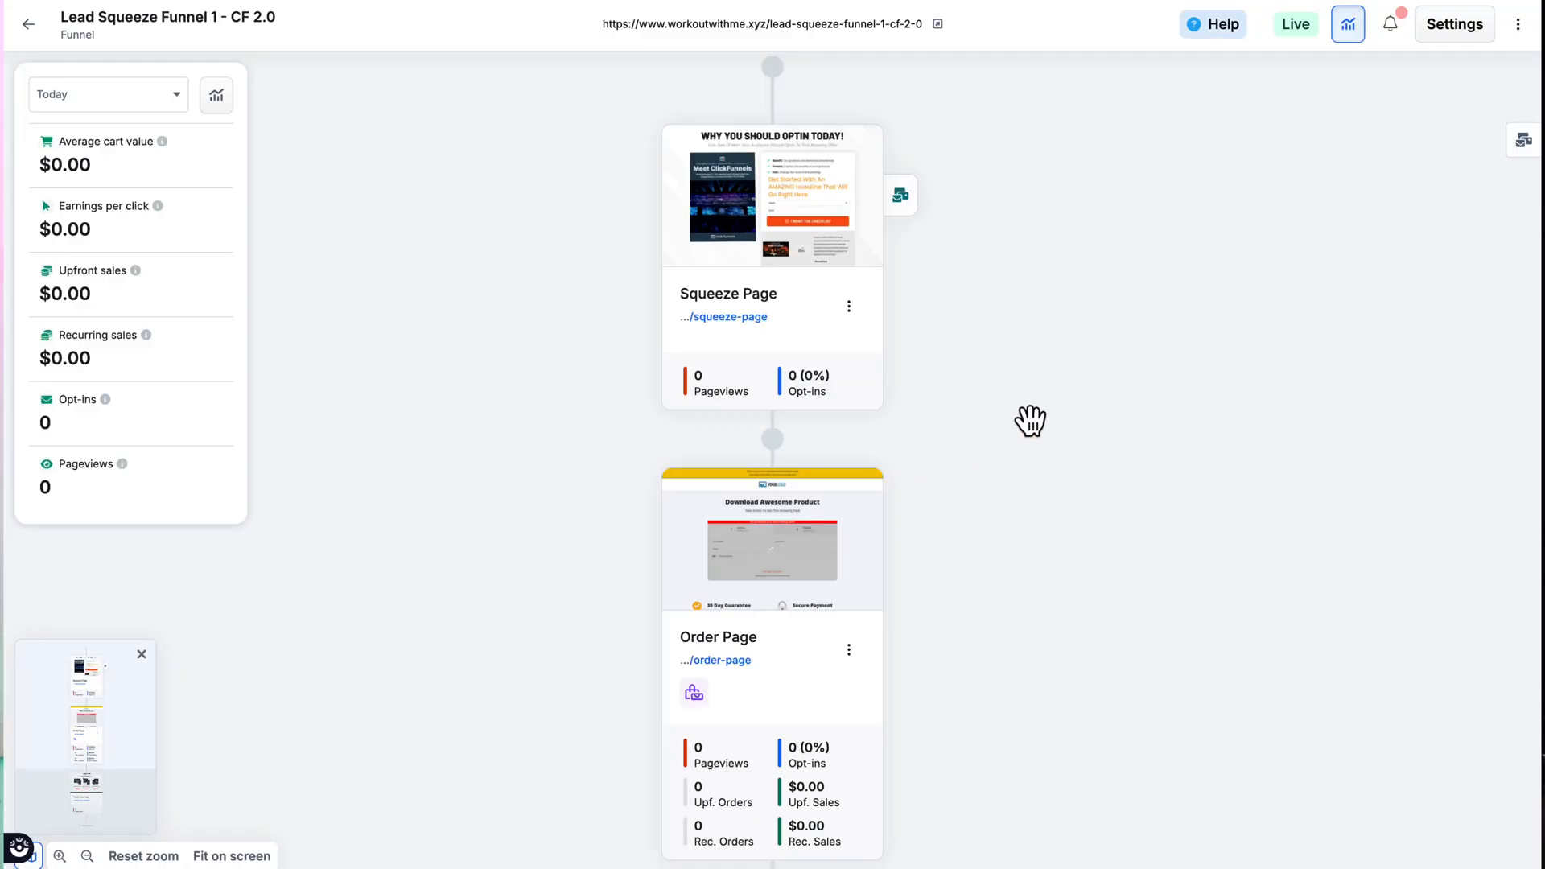
# Step: Start a split test for the Squeeze Page using a duplicate of that page
pyautogui.click(849, 308)
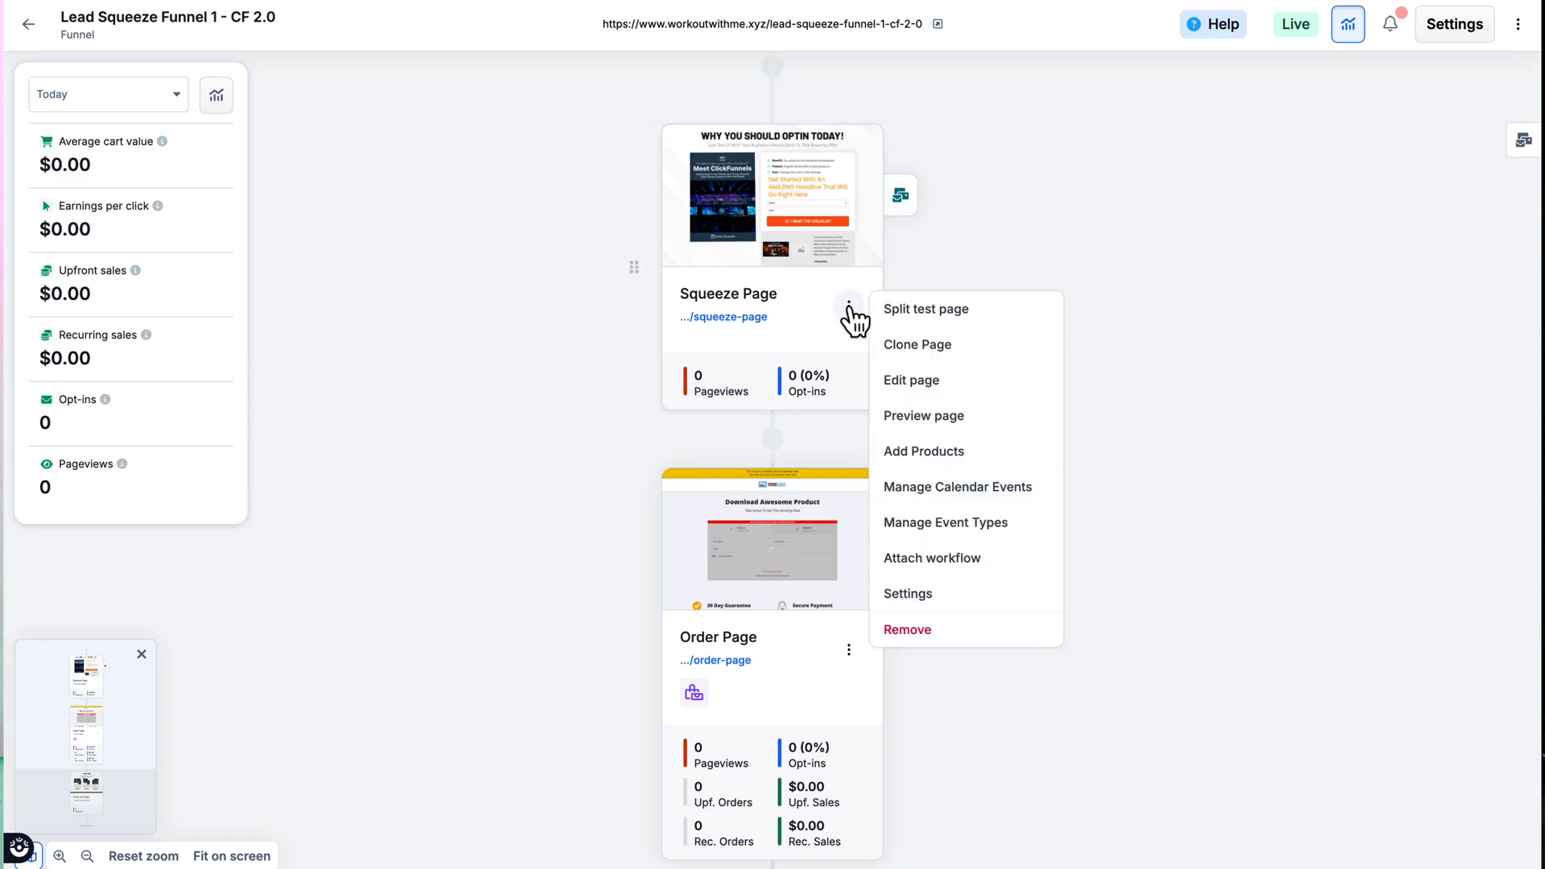
pyautogui.click(918, 318)
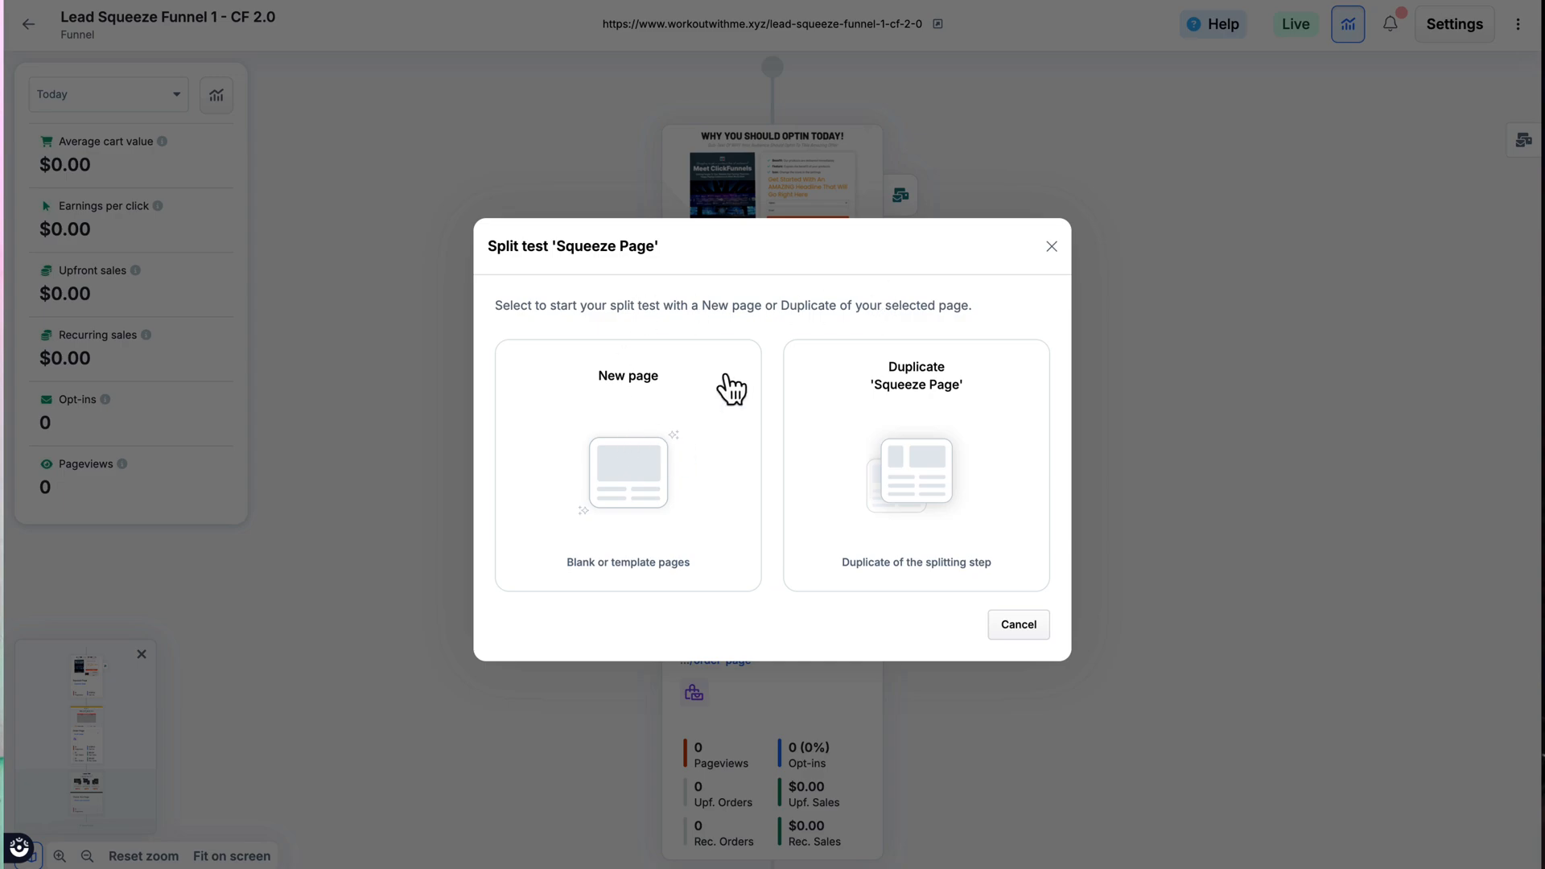
pyautogui.click(903, 433)
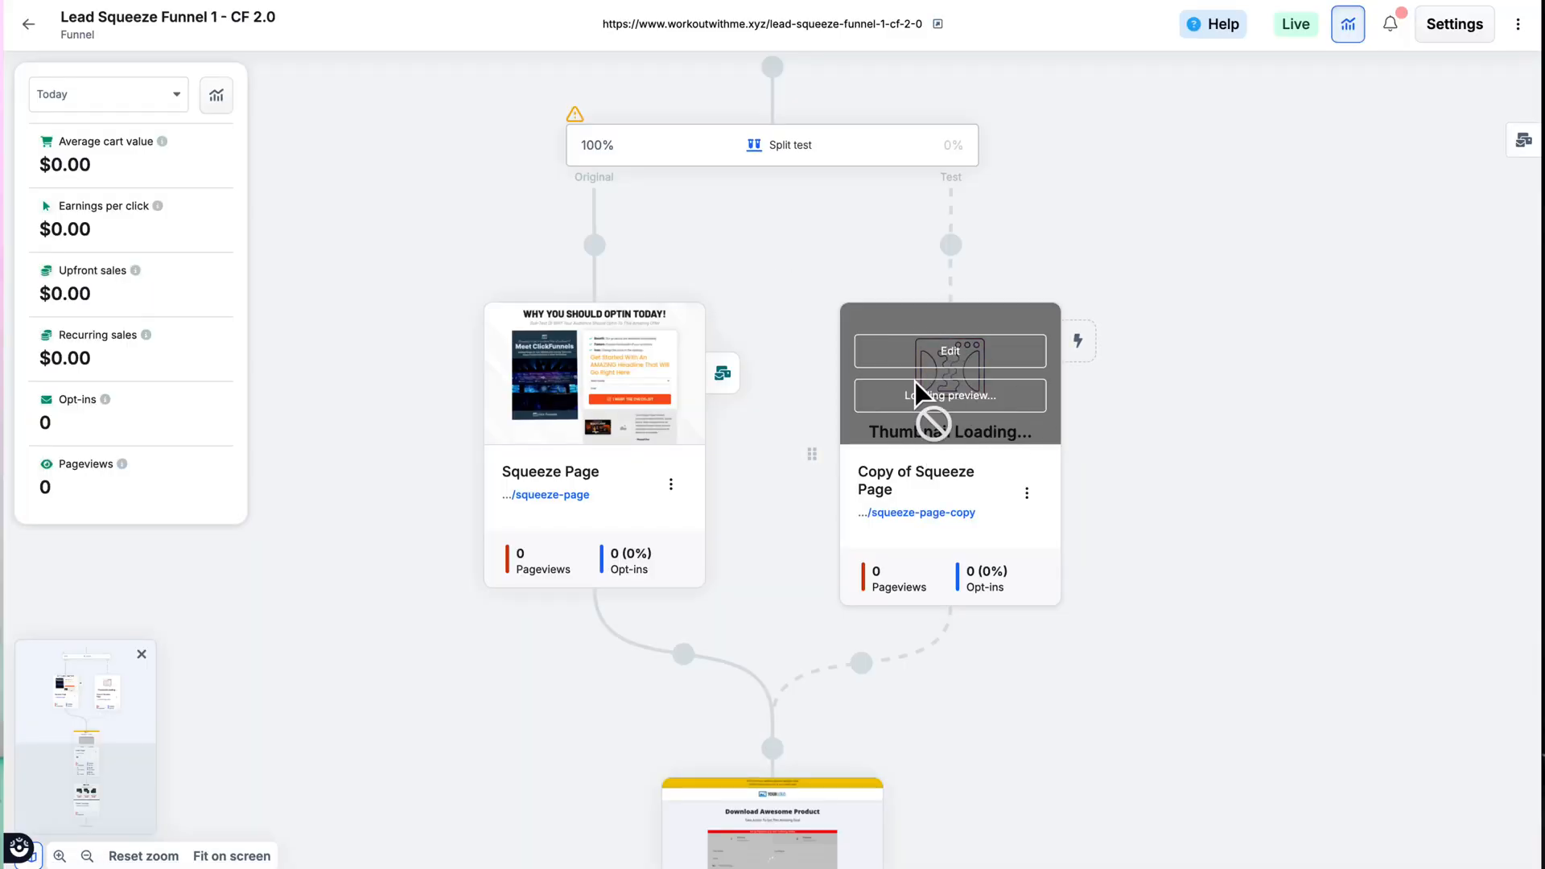
# Step: Set the split test traffic to 45% for the original and 55% for the test page, and apply the change
pyautogui.click(779, 161)
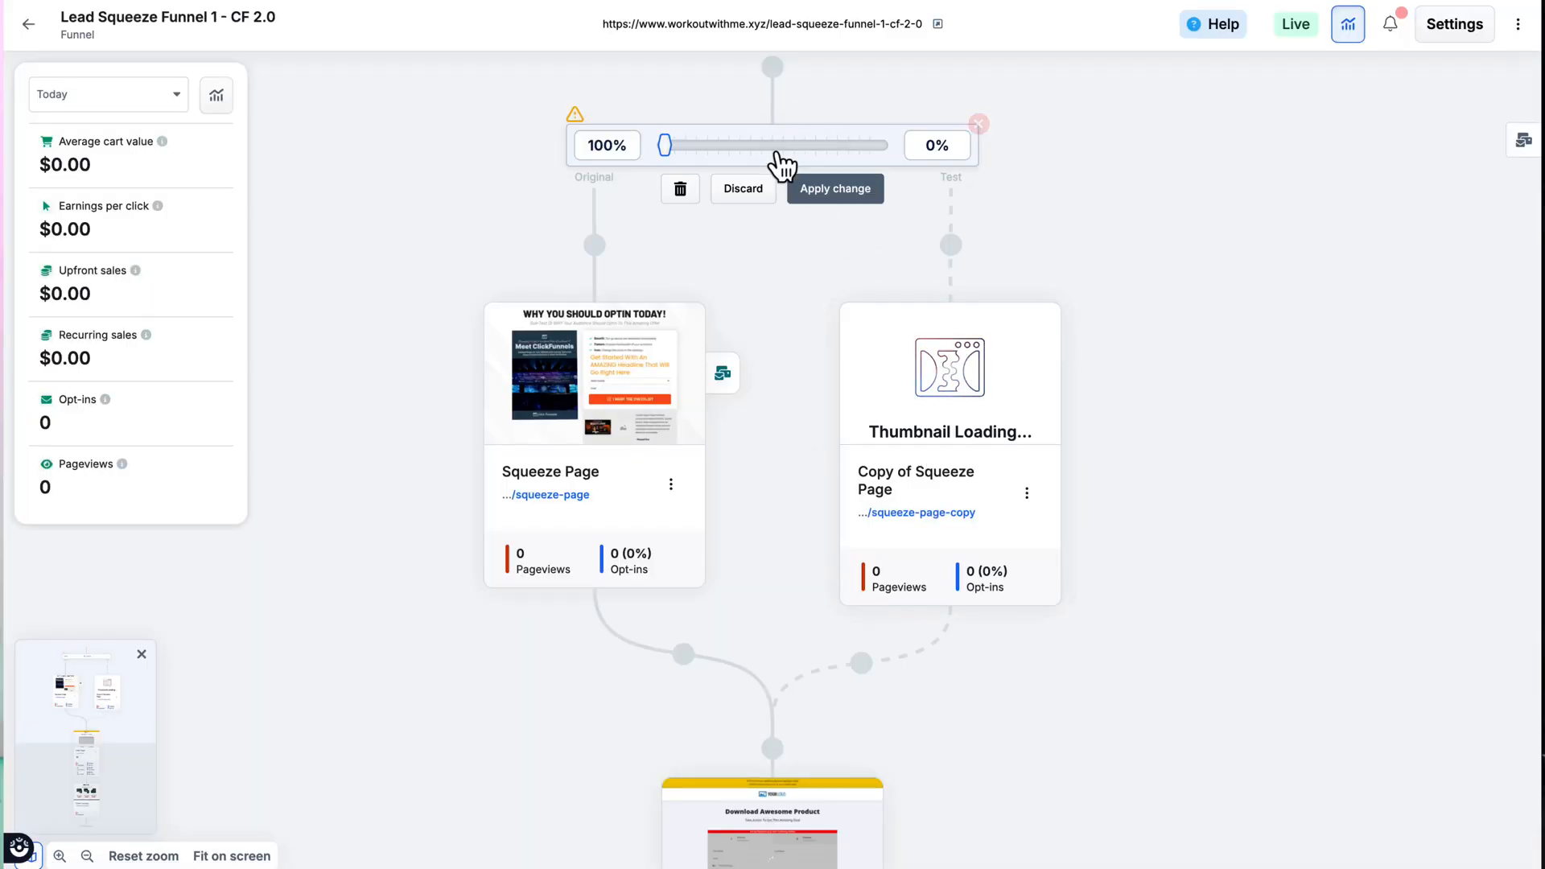
pyautogui.moveTo(667, 145); pyautogui.dragTo(784, 144)
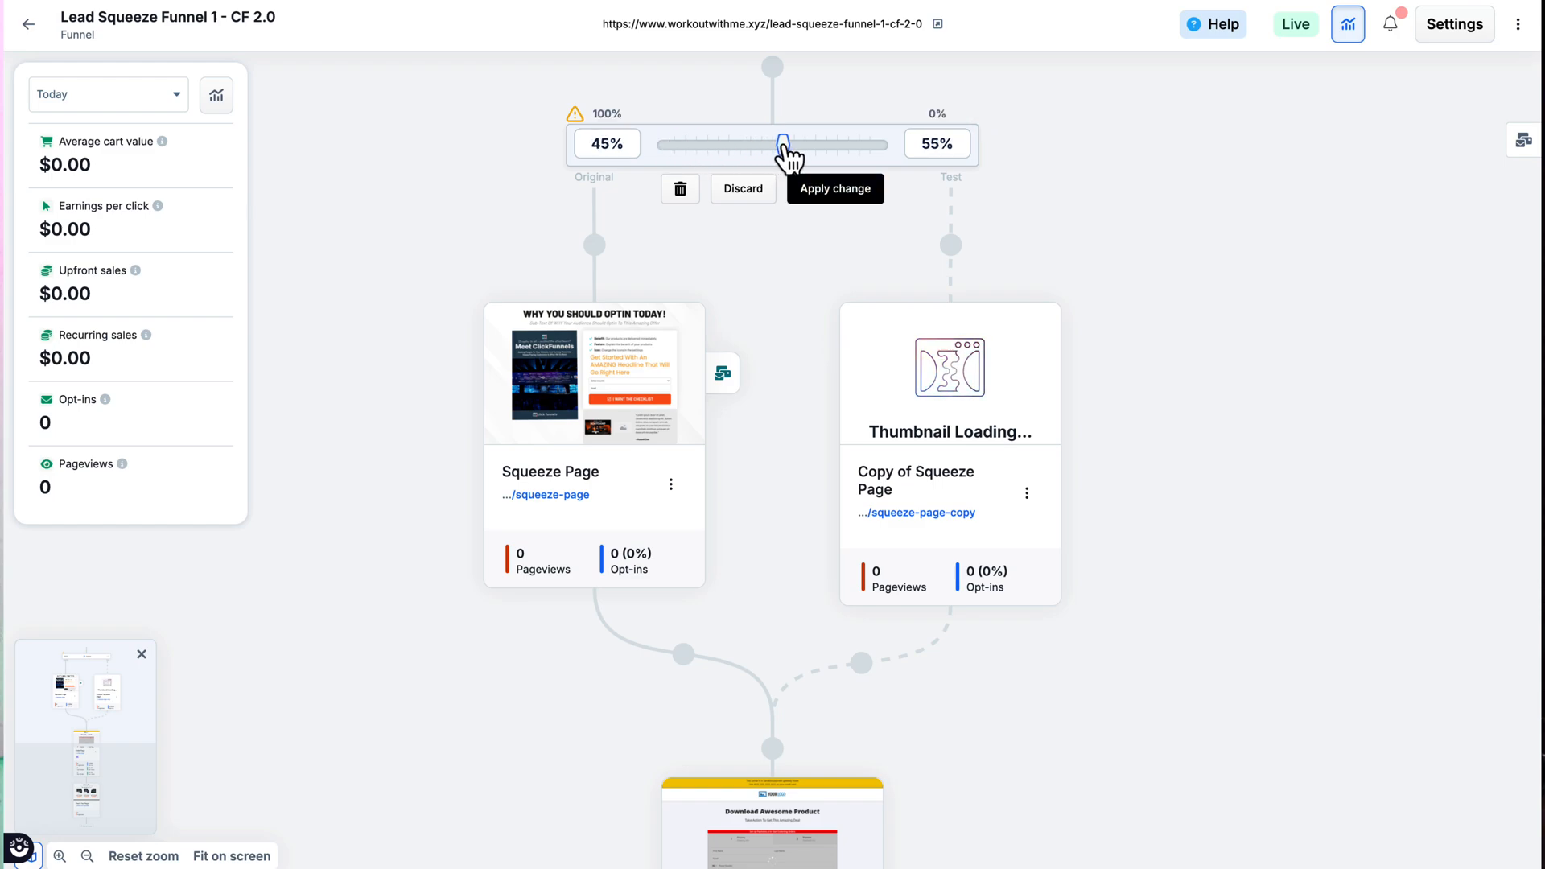
pyautogui.click(851, 201)
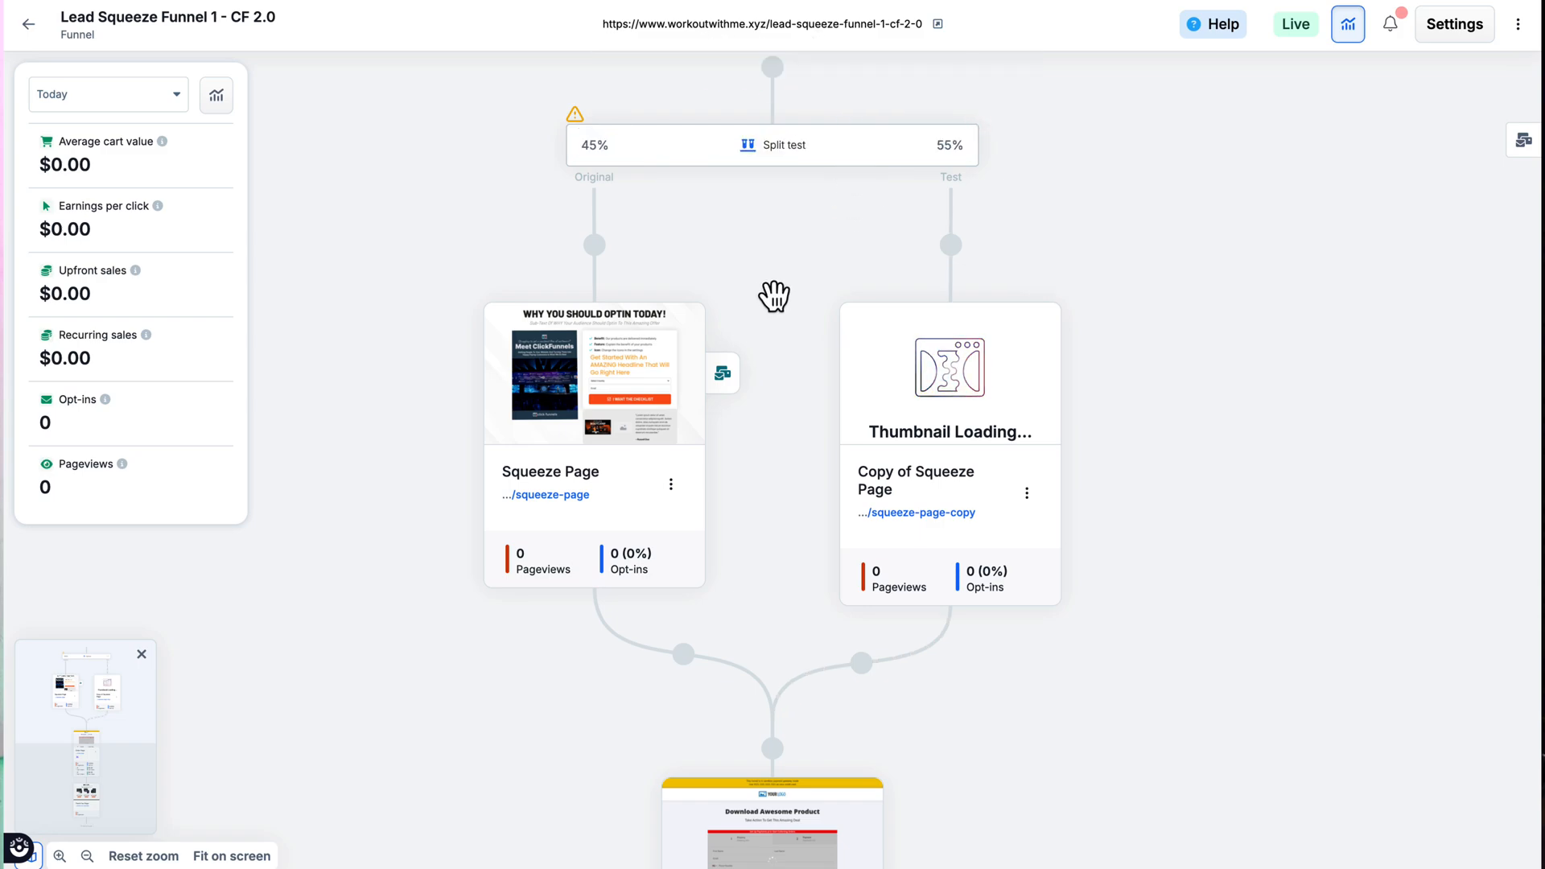
pyautogui.moveTo(693, 347)
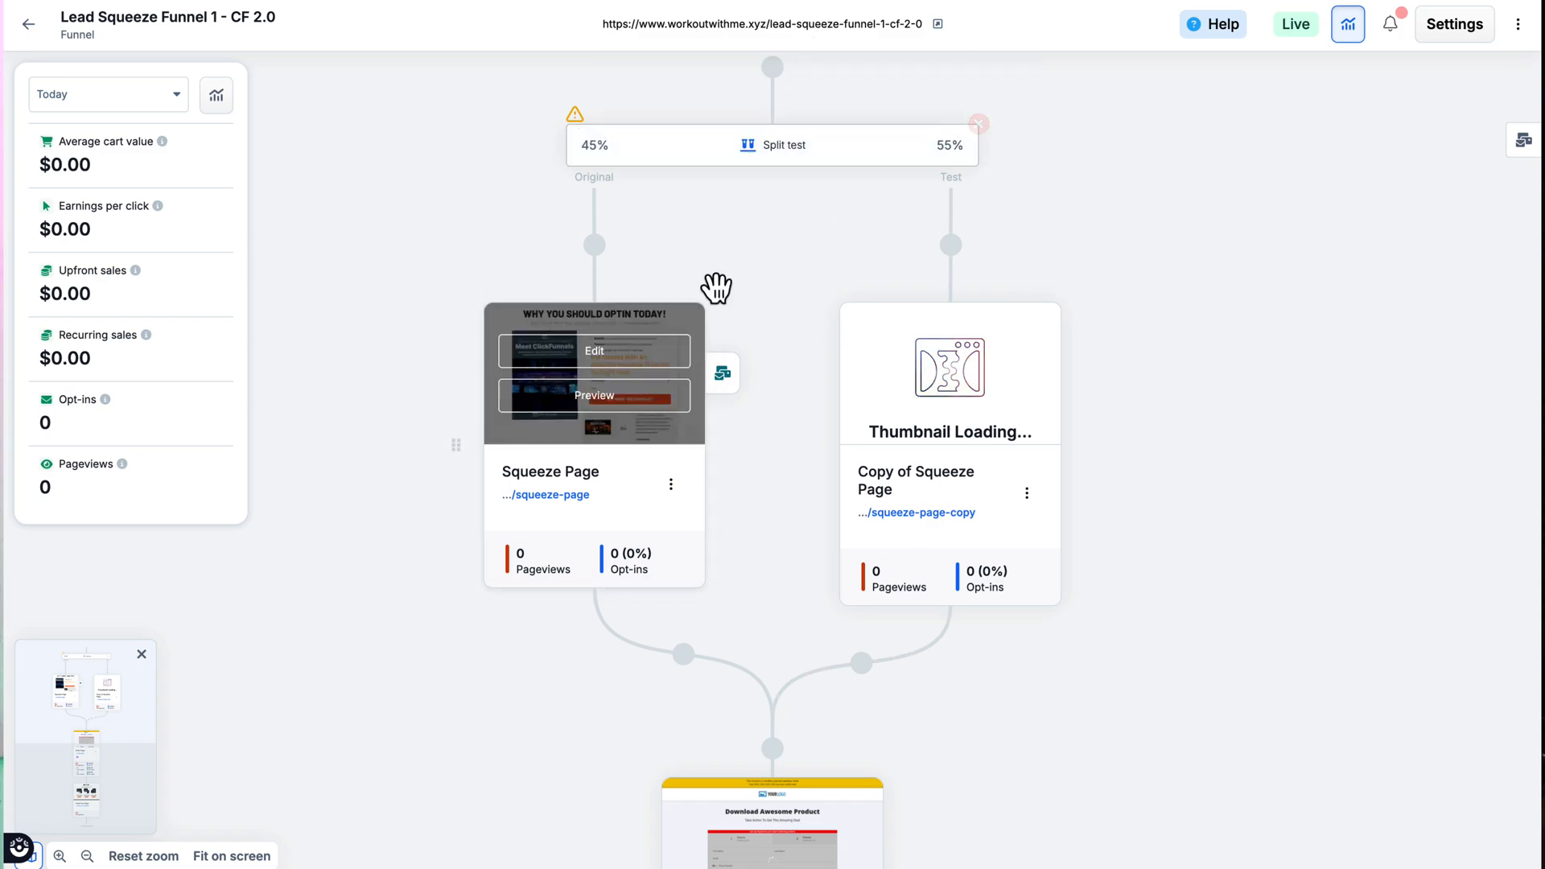
pyautogui.moveTo(918, 417)
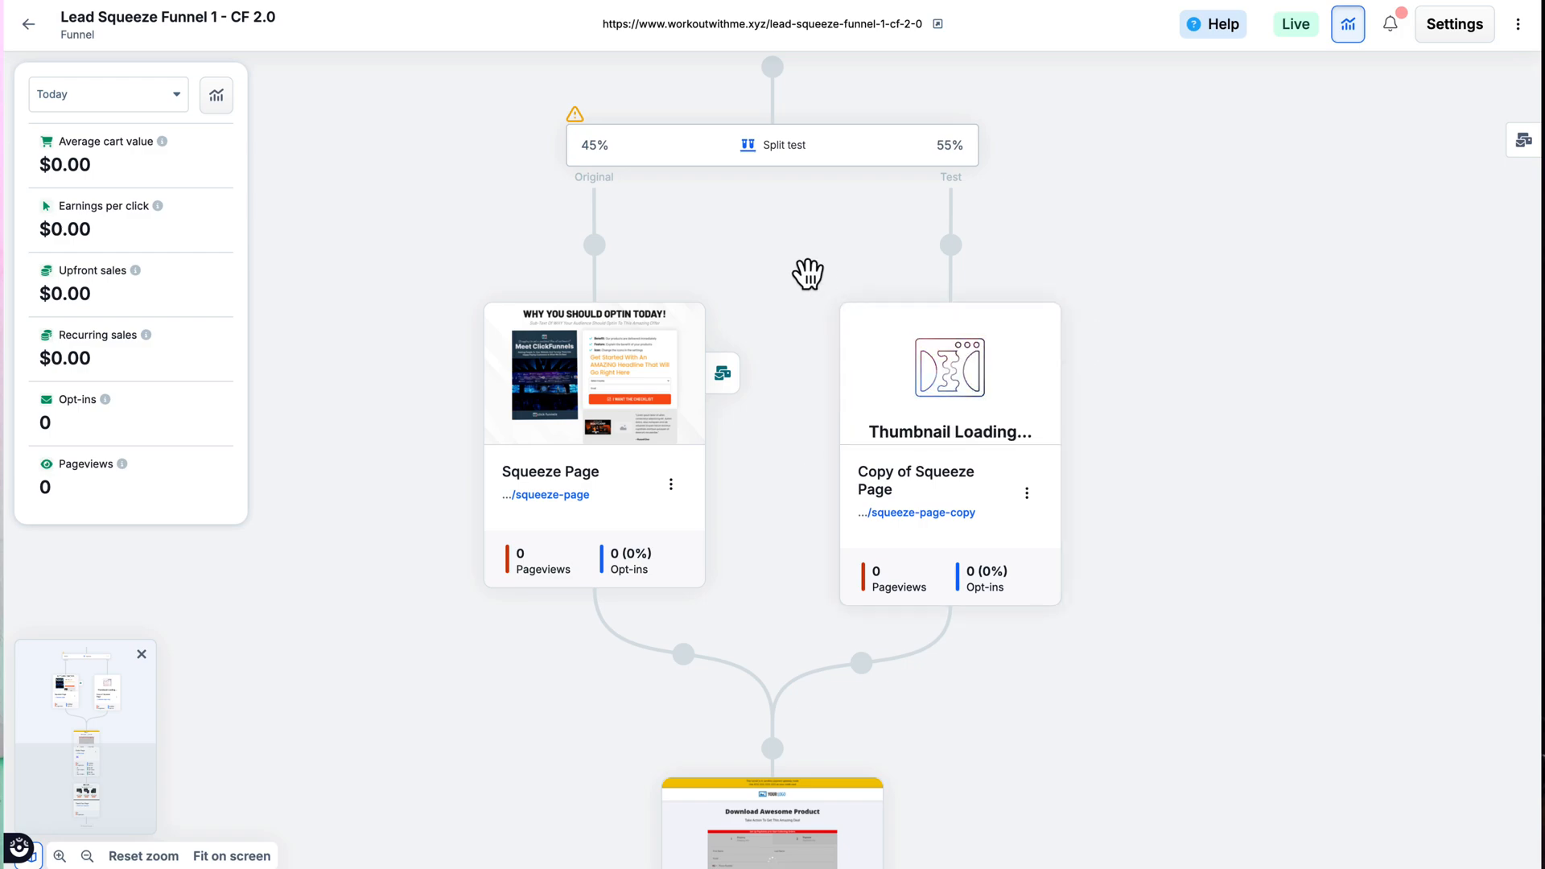
pyautogui.moveTo(681, 374)
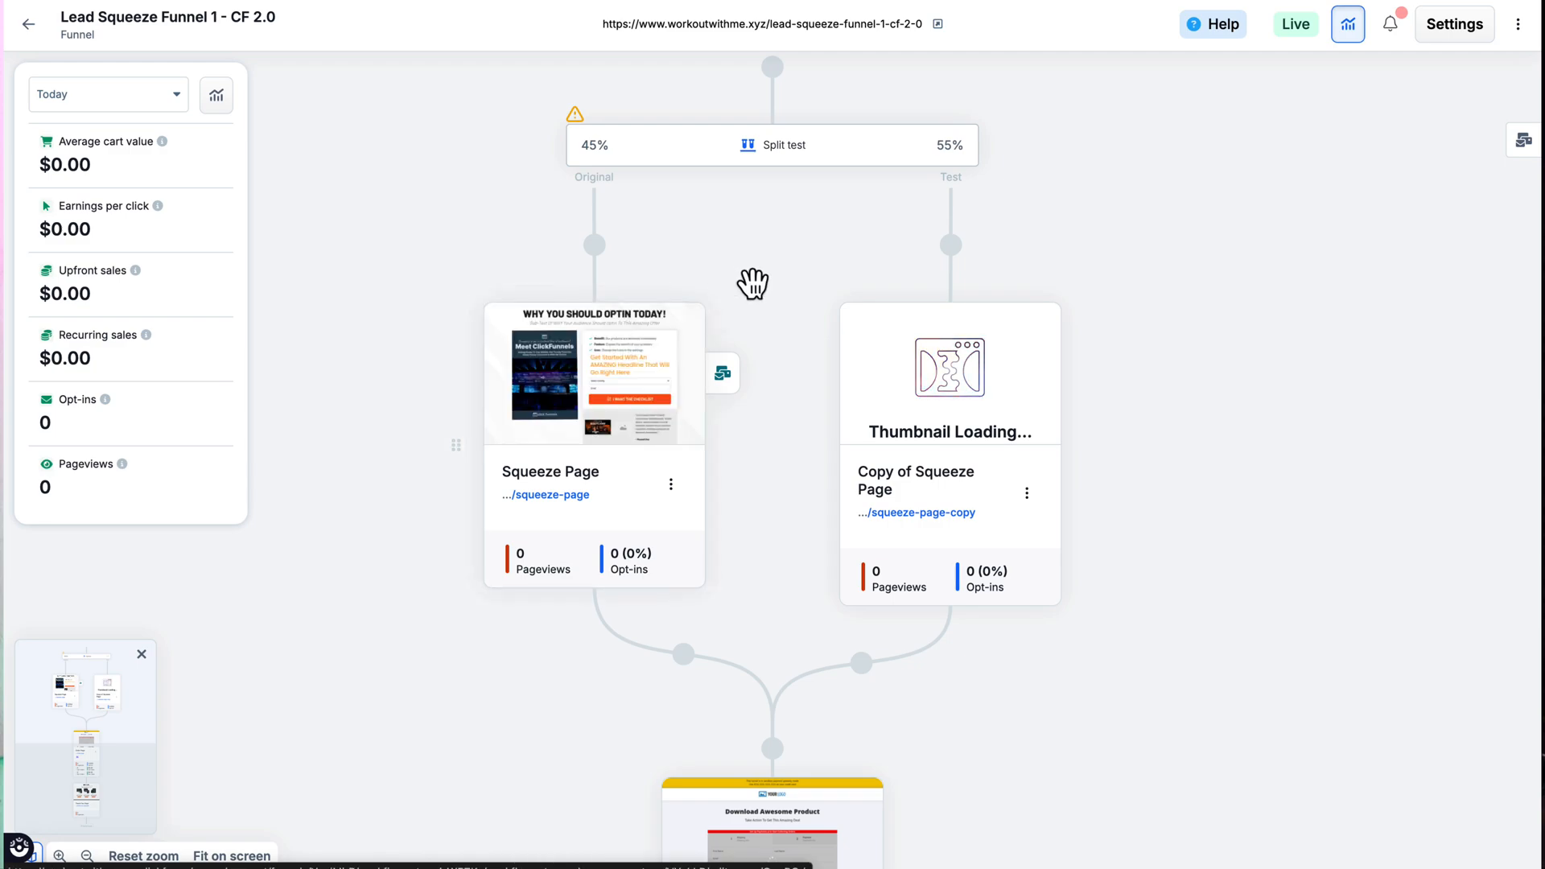
pyautogui.moveTo(1028, 435)
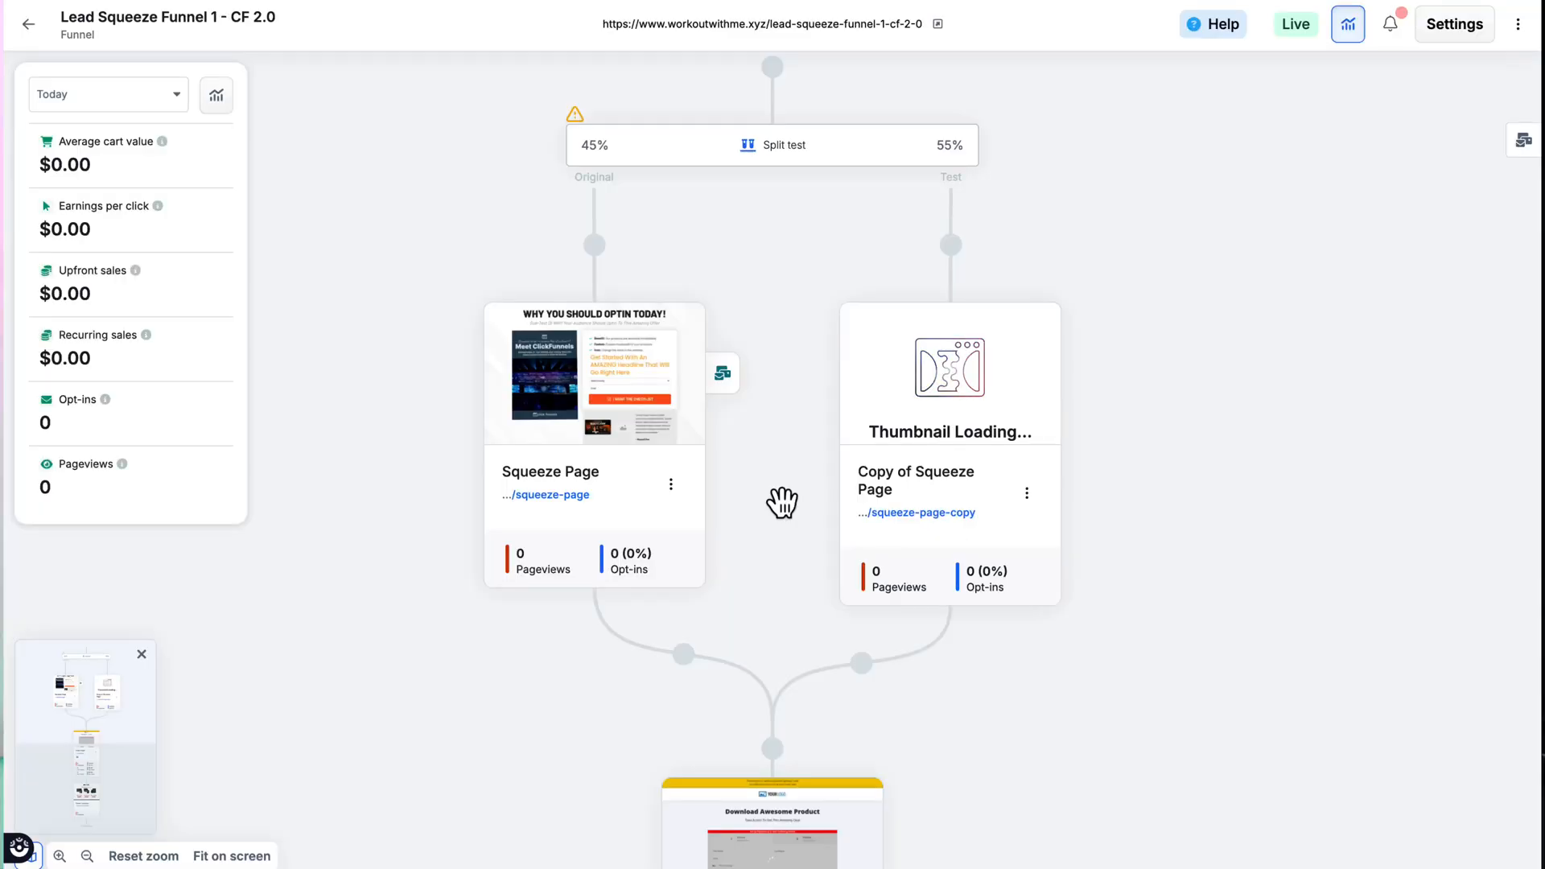
# Step: Review the funnel settings down to the head code, footer code and share link options, and close them without changes
pyautogui.click(1457, 30)
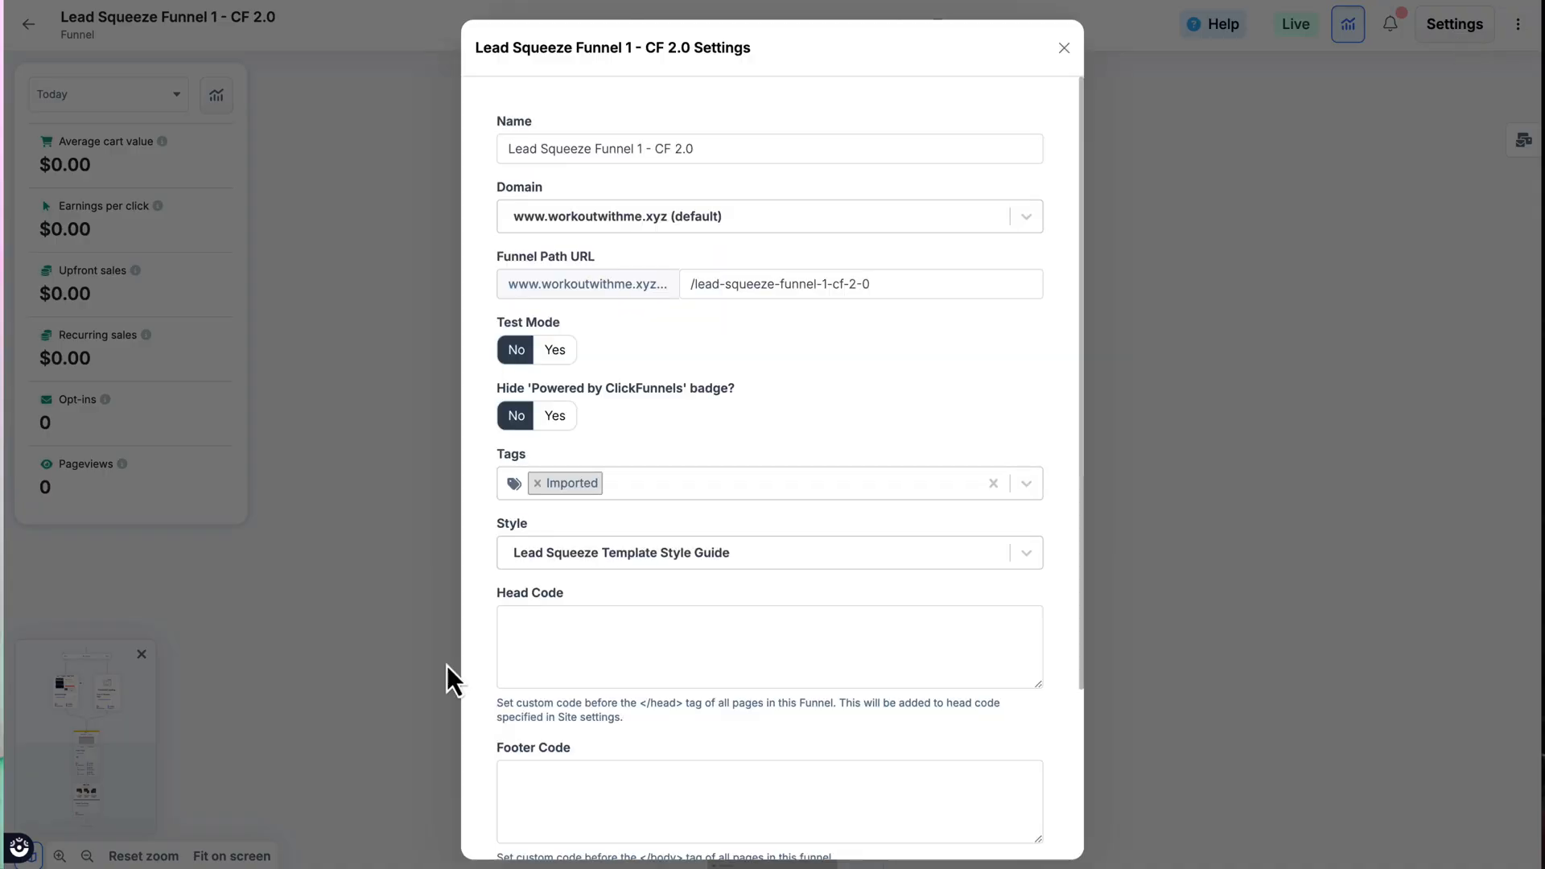
pyautogui.scroll(-3, 614, 679)
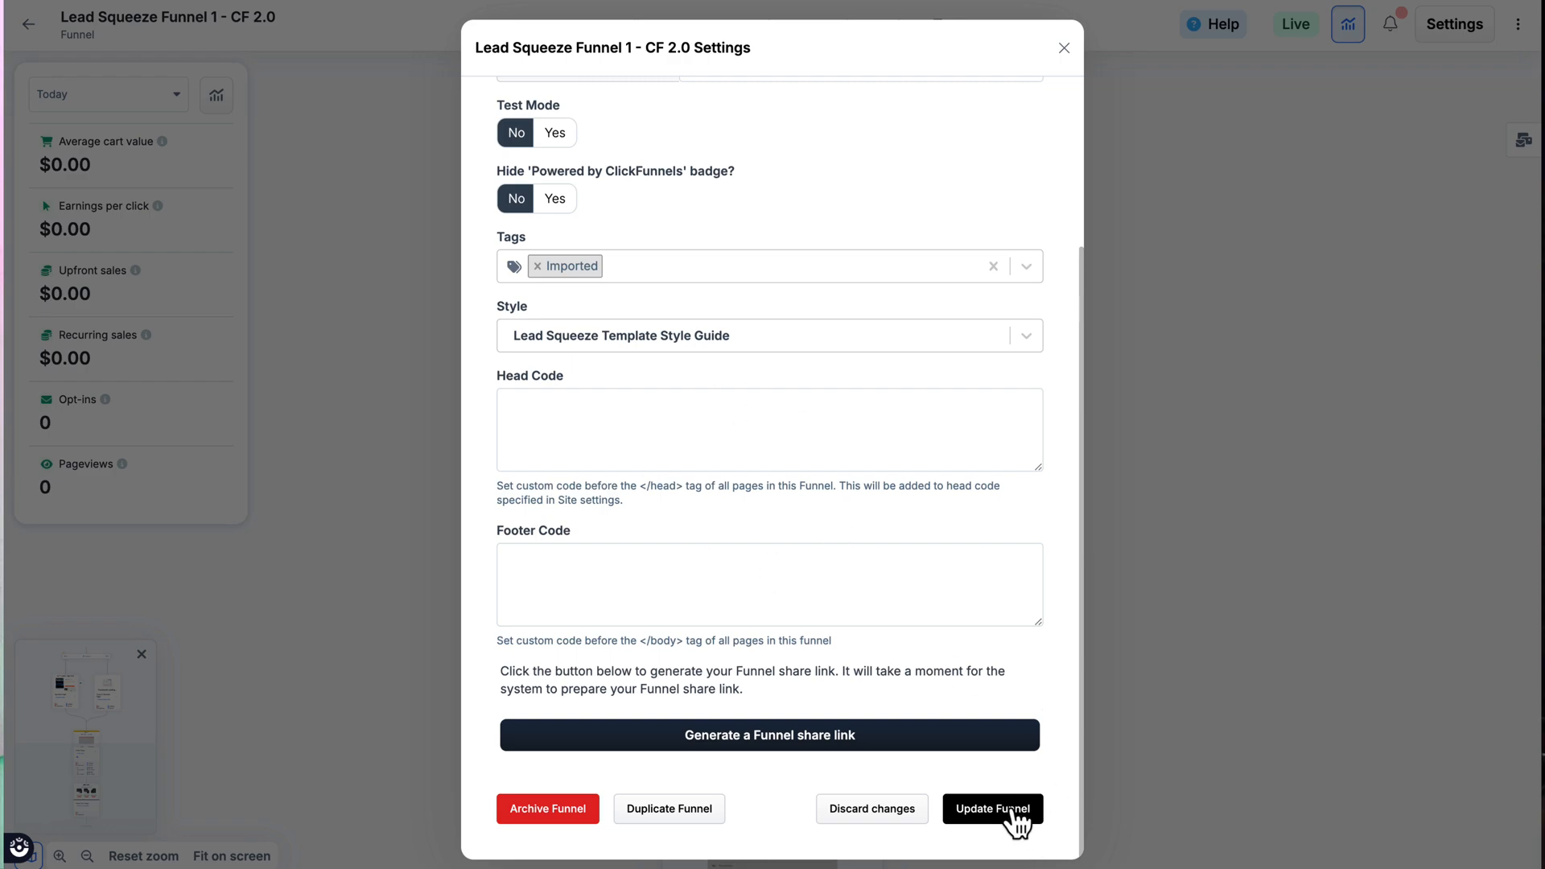
pyautogui.click(1065, 50)
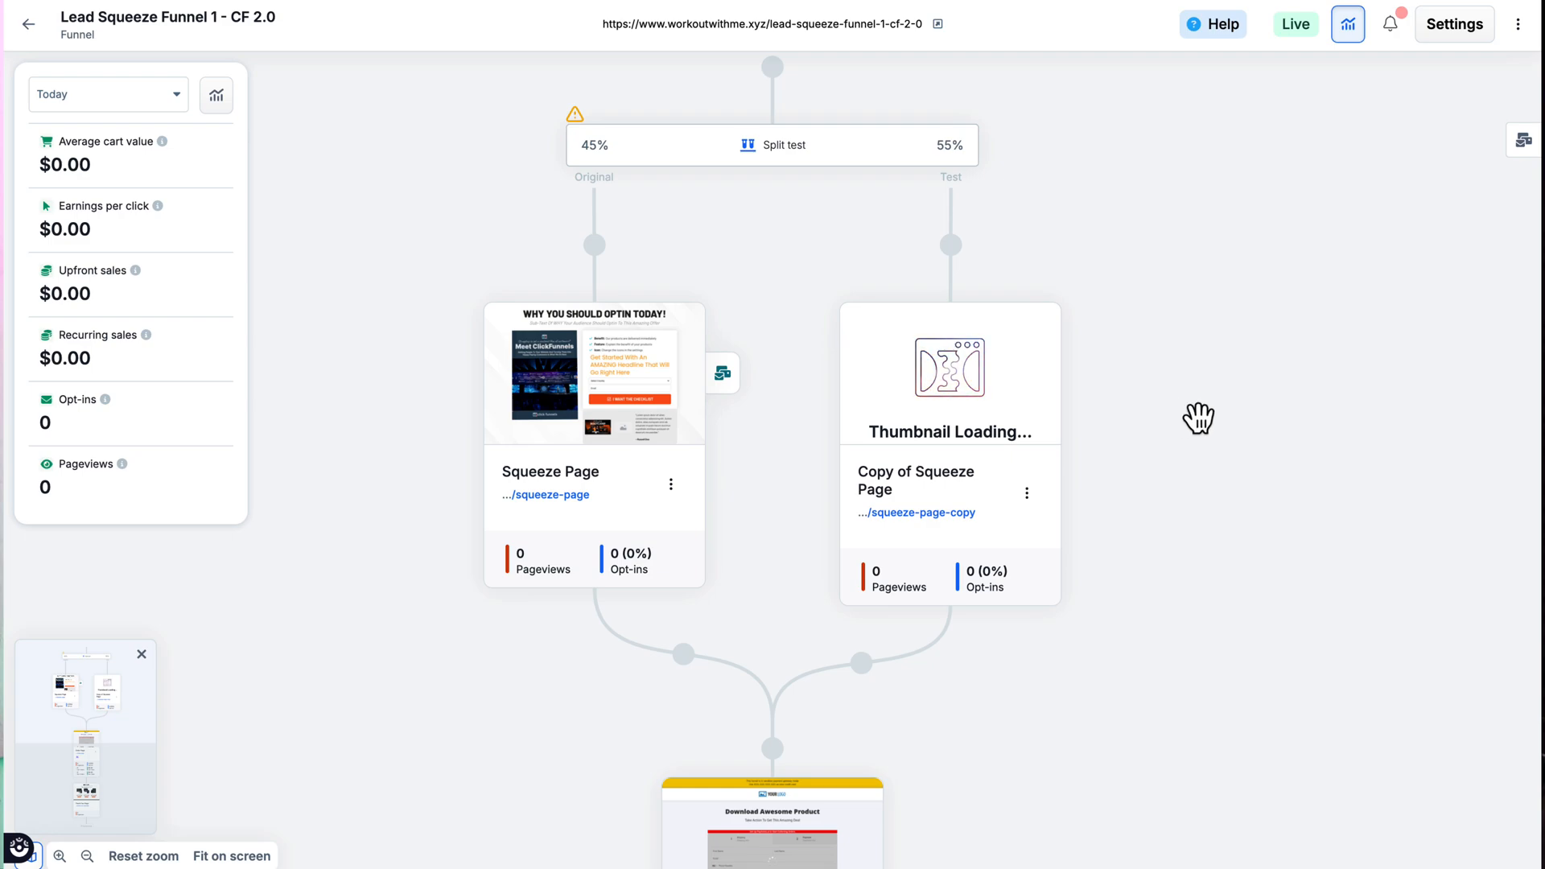
# Step: Open the original Squeeze Page for editing and examine its custom header code and footer code sections
pyautogui.moveTo(629, 313)
pyautogui.click(617, 354)
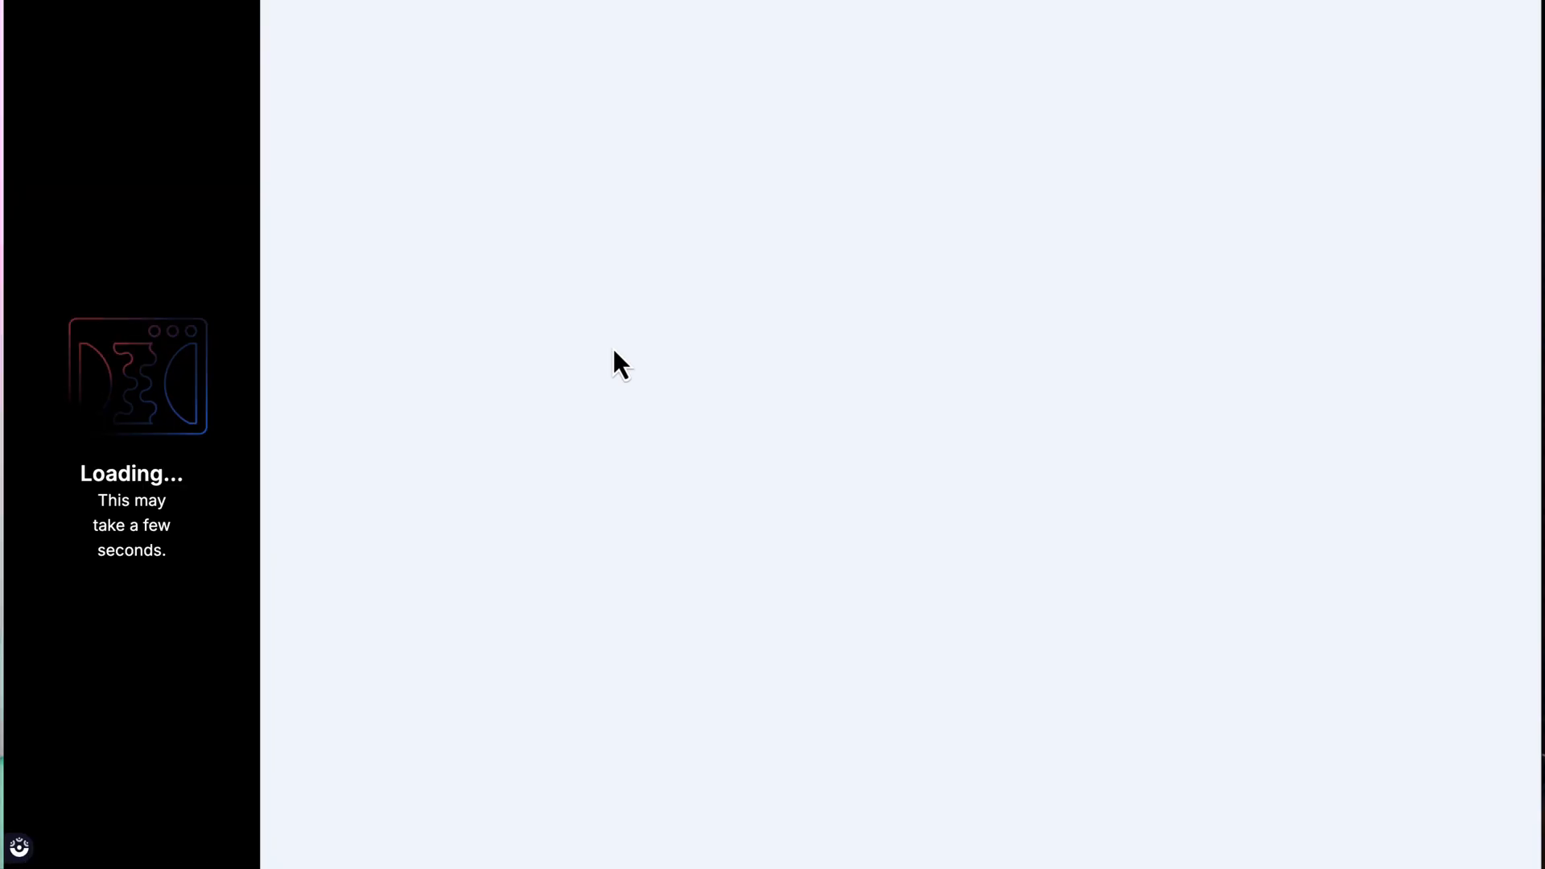
pyautogui.click(1179, 26)
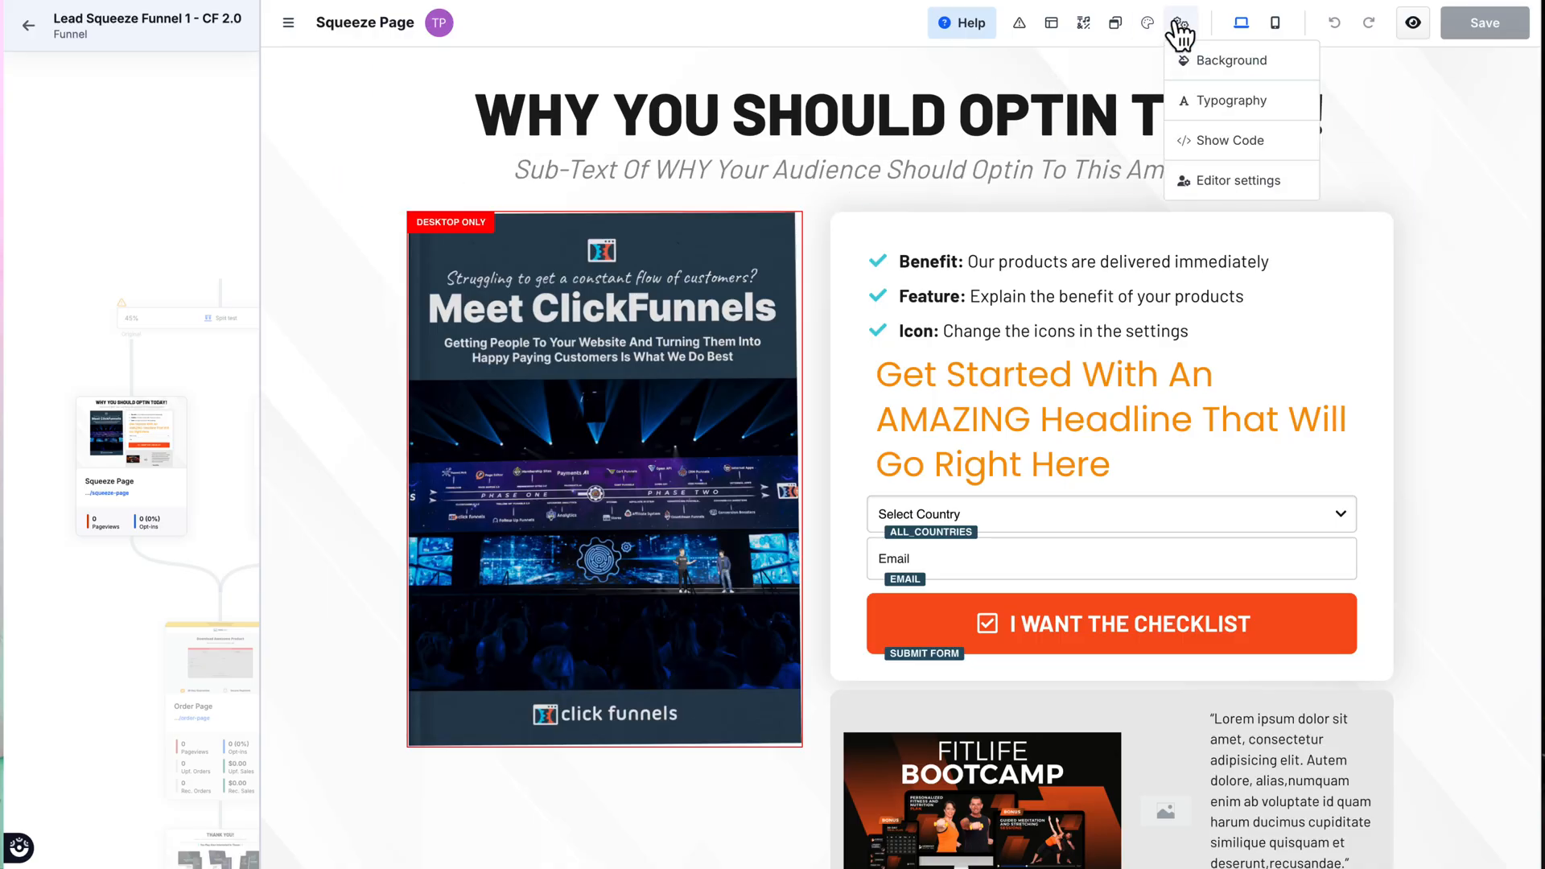
pyautogui.click(1204, 141)
pyautogui.click(346, 736)
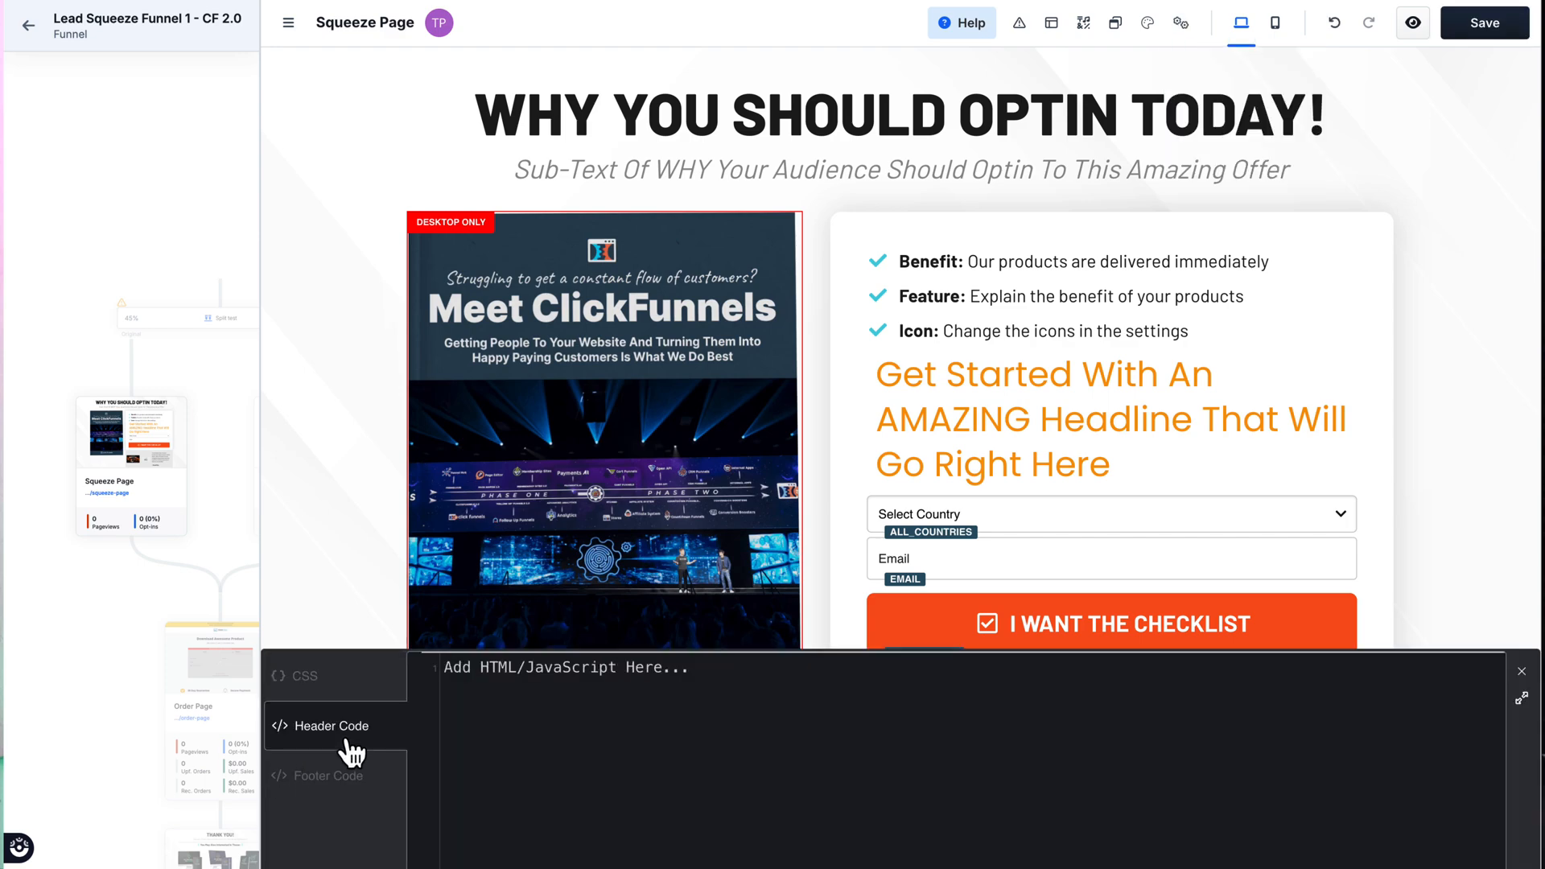
pyautogui.click(344, 788)
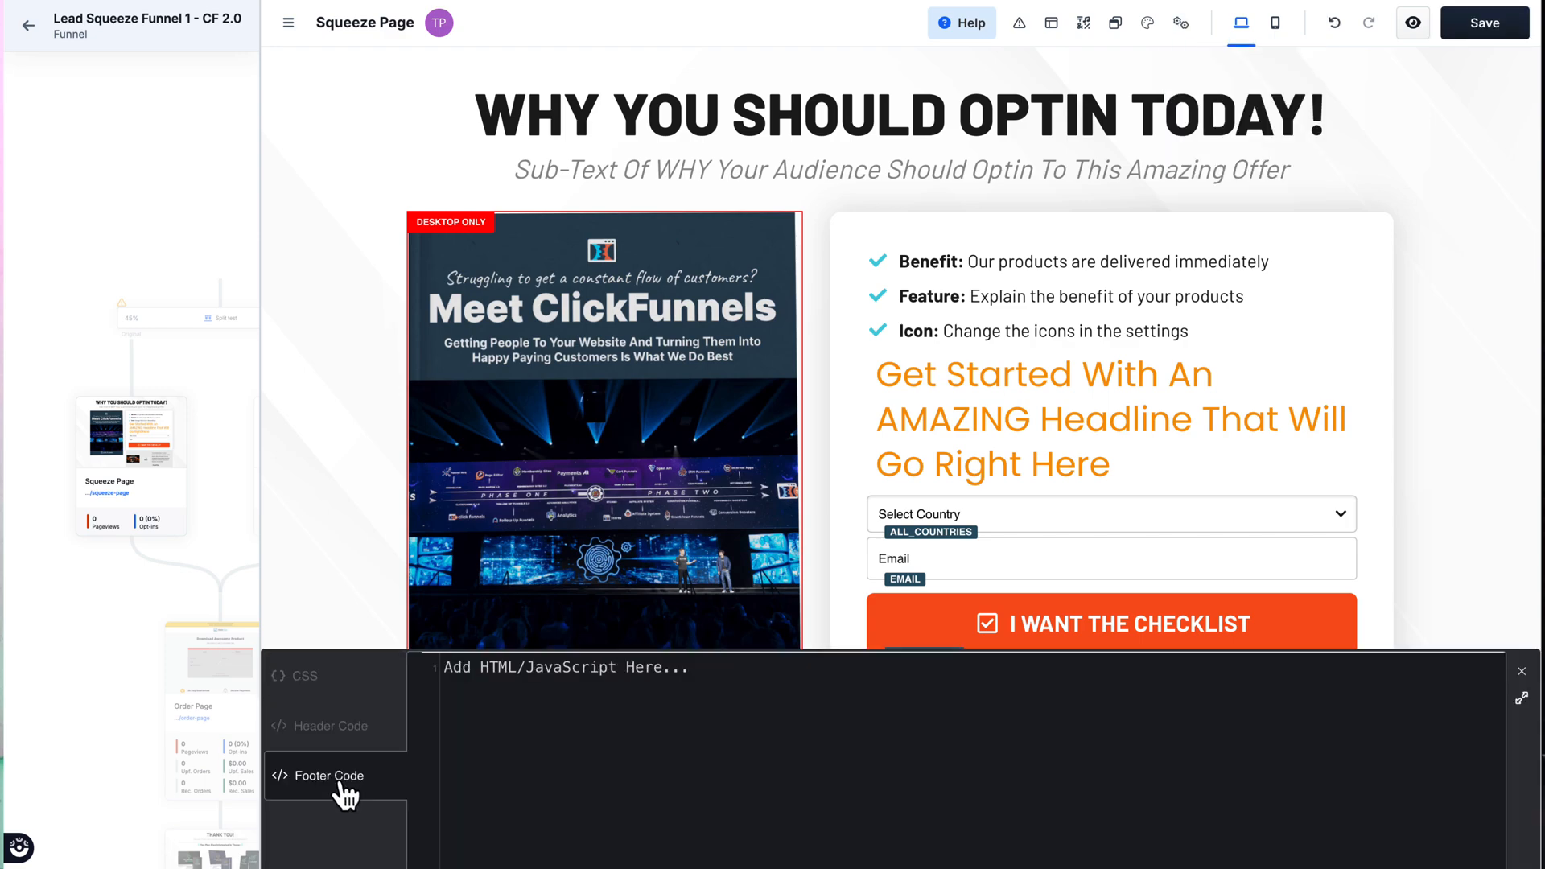
pyautogui.click(345, 729)
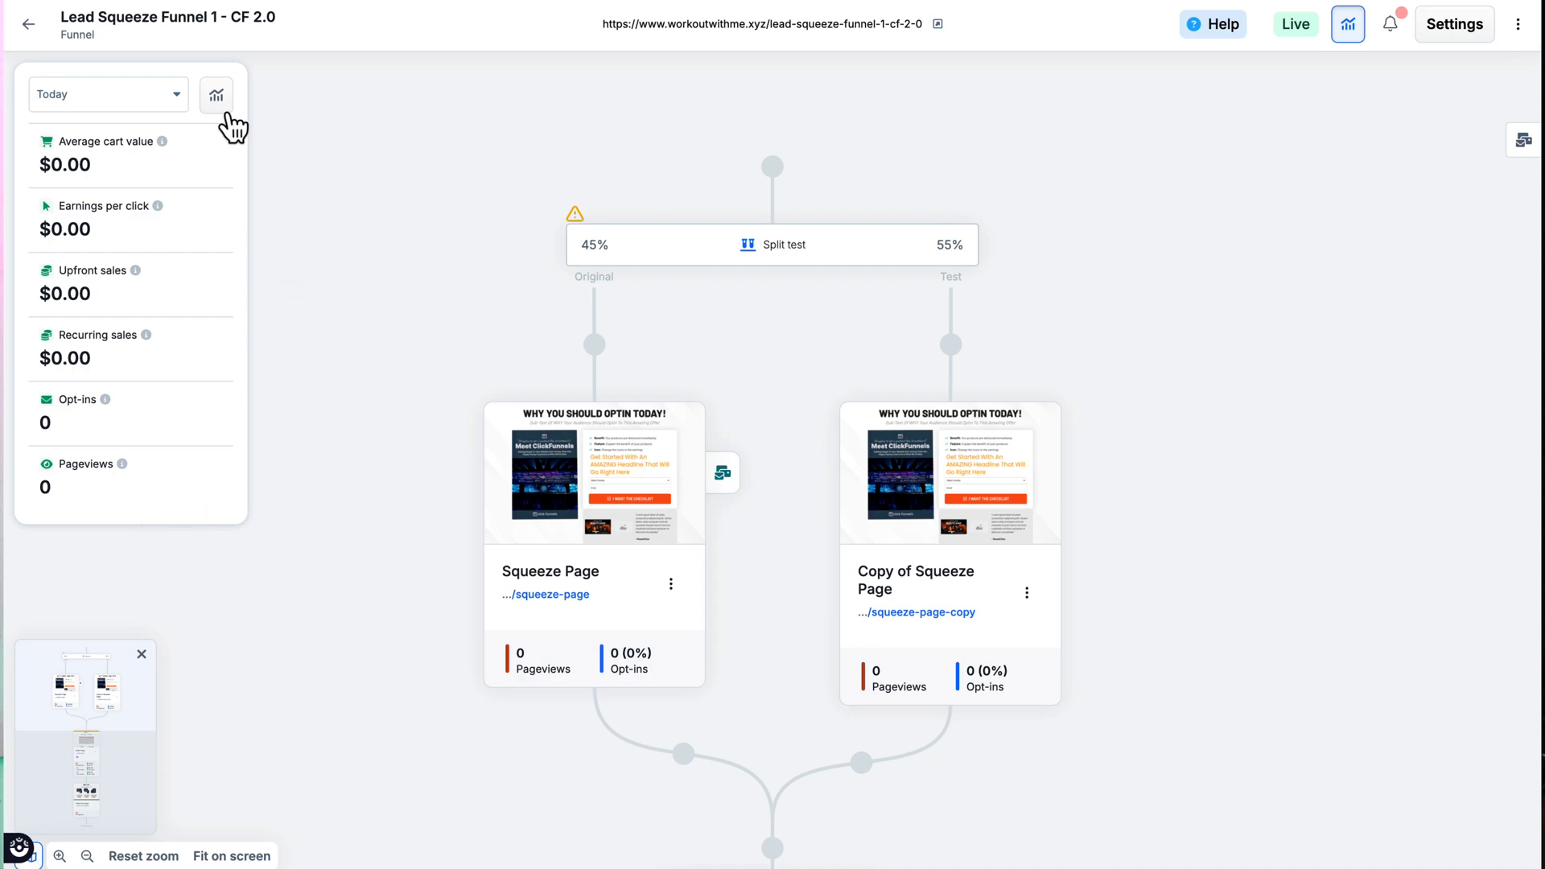
# Step: Open the funnel's detailed analytics overview
pyautogui.click(216, 101)
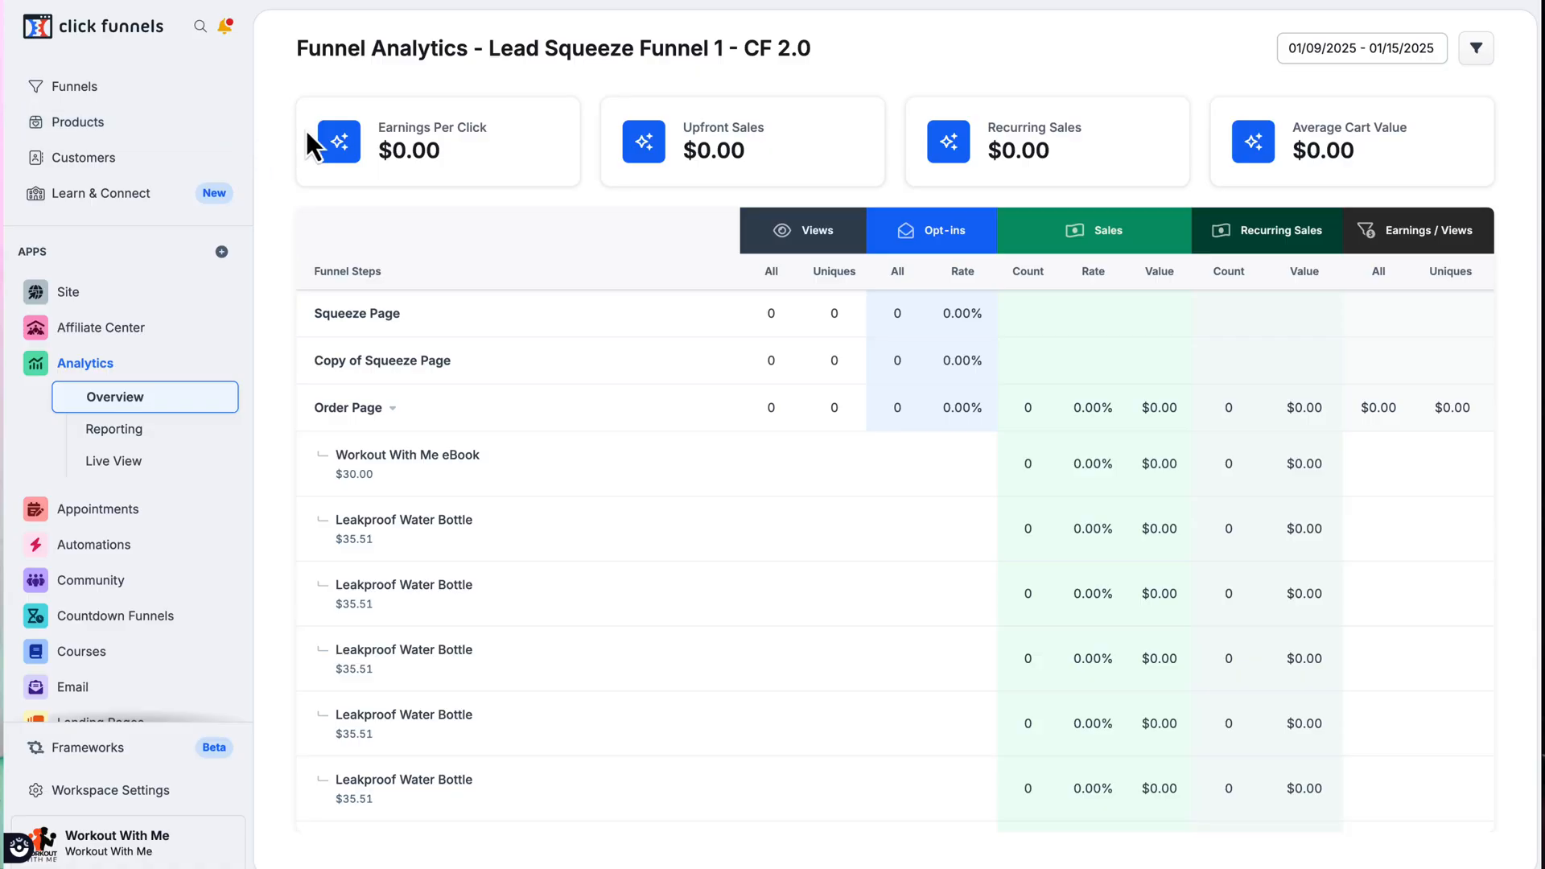